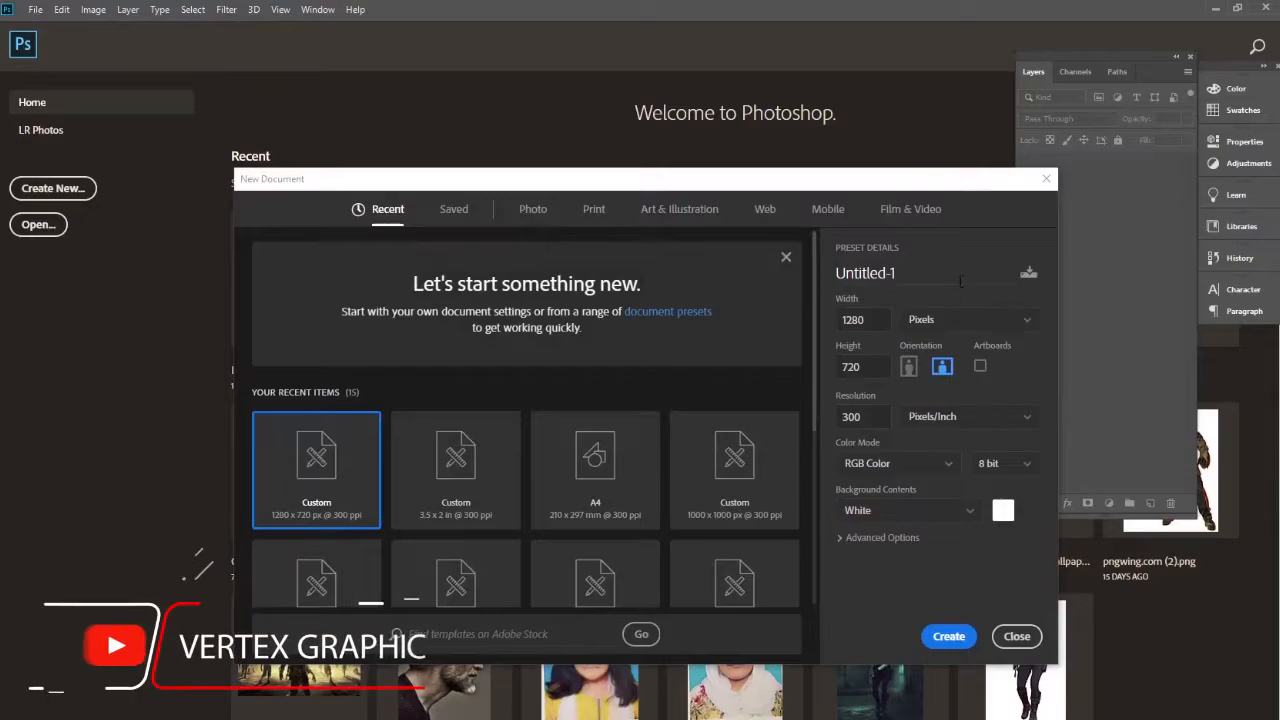
Create a document named 'Business card design', 3.5 x 2 inches at 300 ppi
{"action": "left_click", "coordinate": [910, 276]}
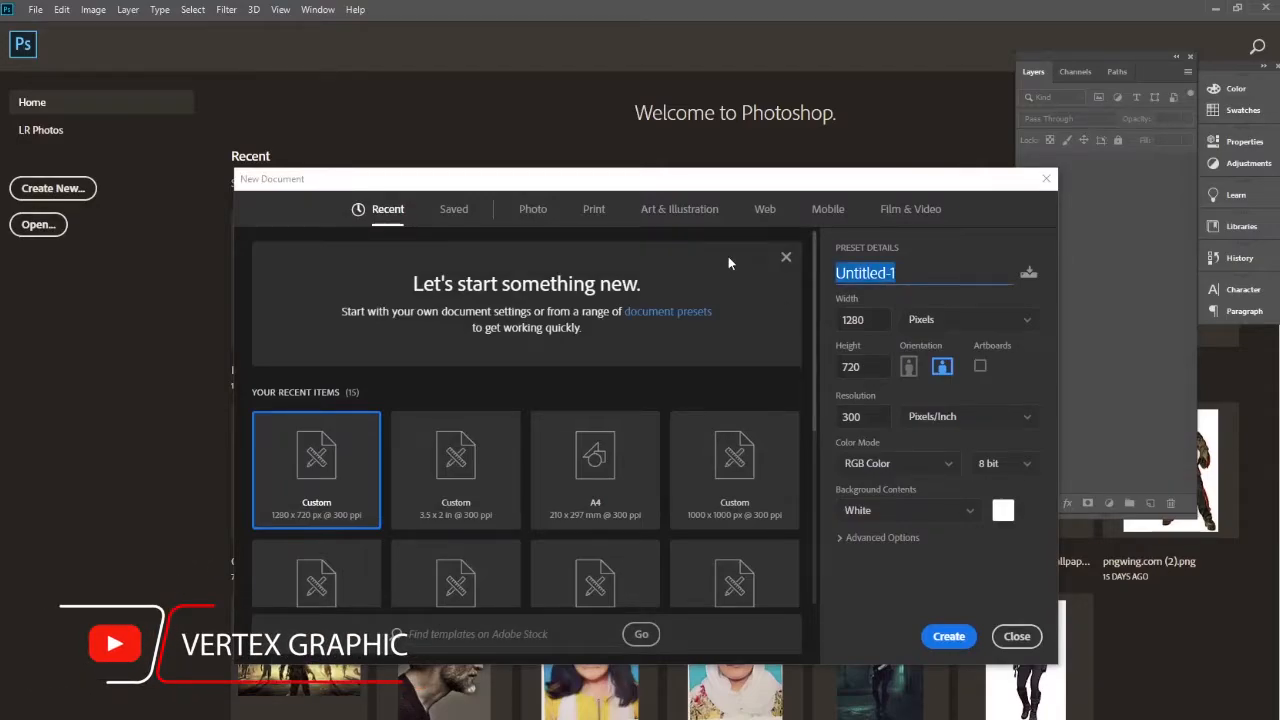
{"action": "type", "text": "Busines"}
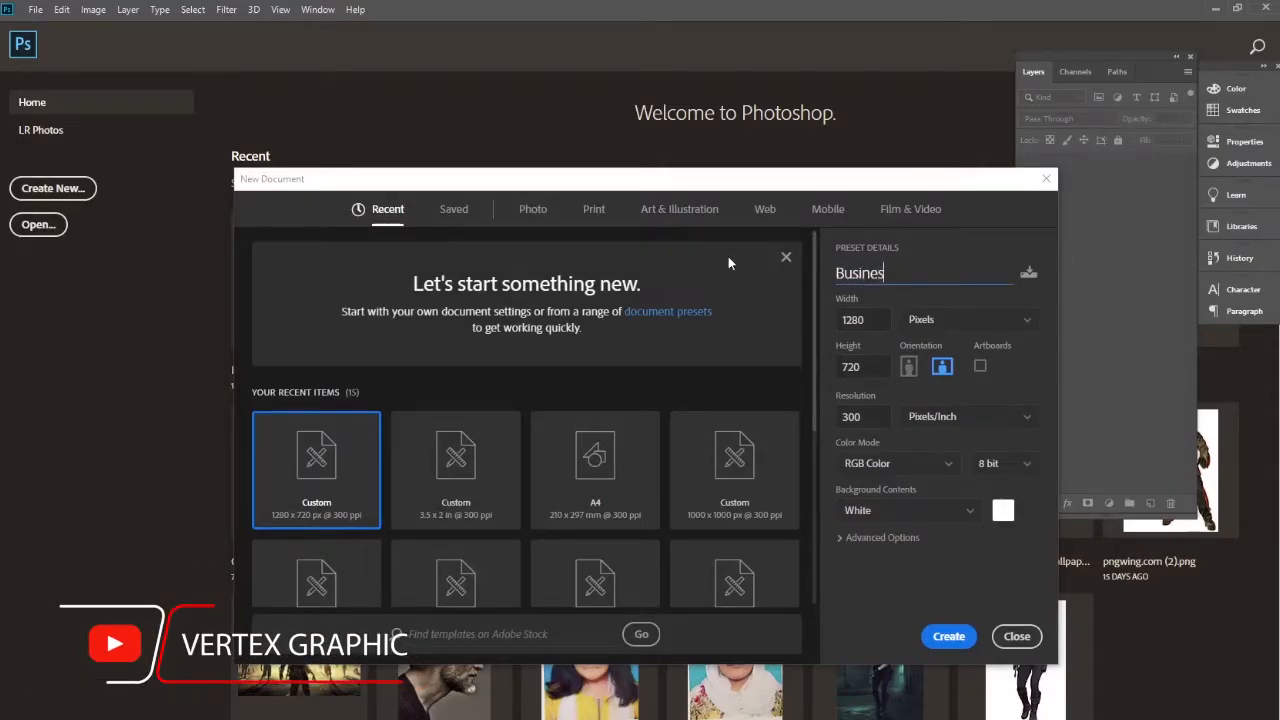
{"action": "type", "text": "s card des"}
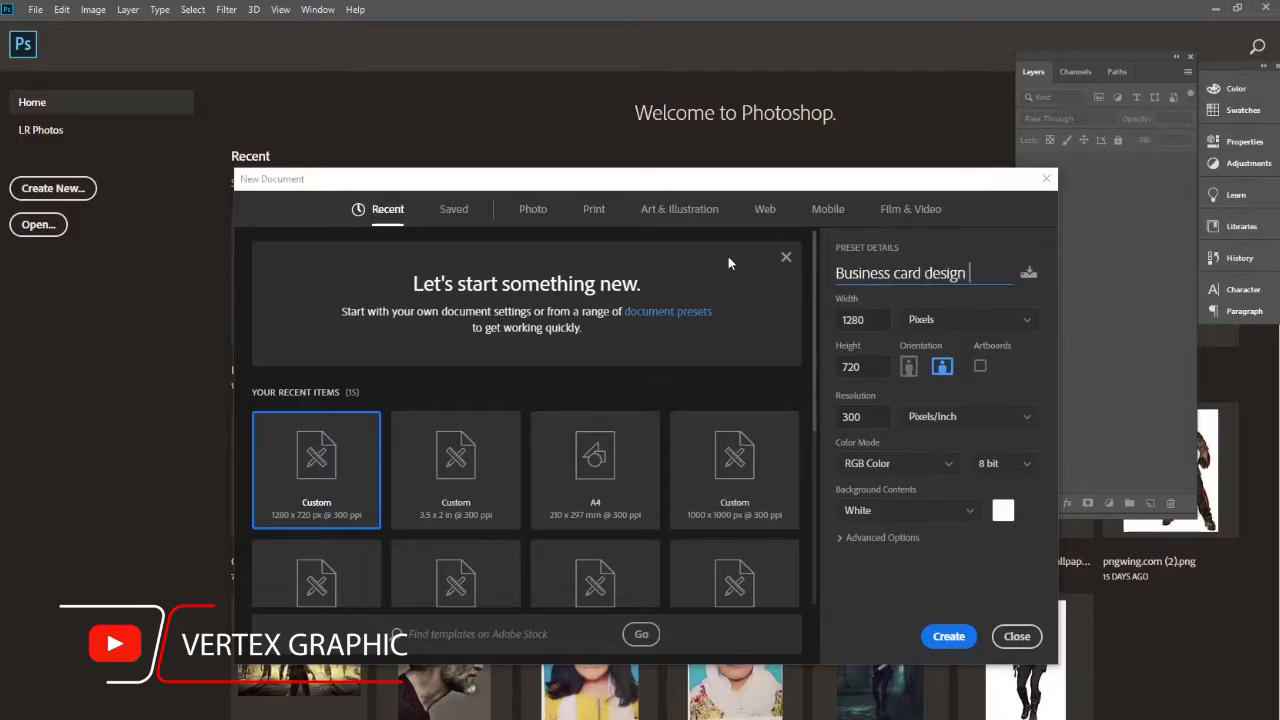
{"action": "type", "text": "ign"}
{"action": "left_click", "coordinate": [1014, 322]}
{"action": "left_click", "coordinate": [951, 371]}
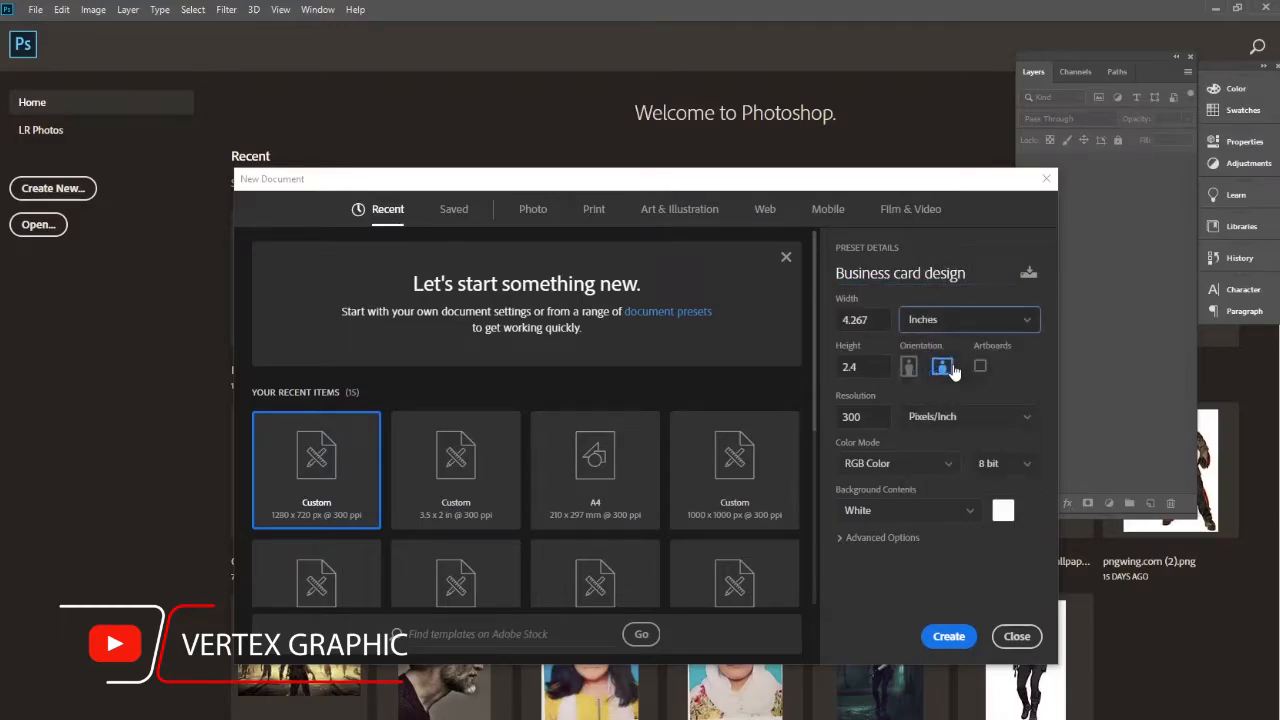
{"action": "left_click_drag", "start_coordinate": [875, 321], "coordinate": [831, 329]}
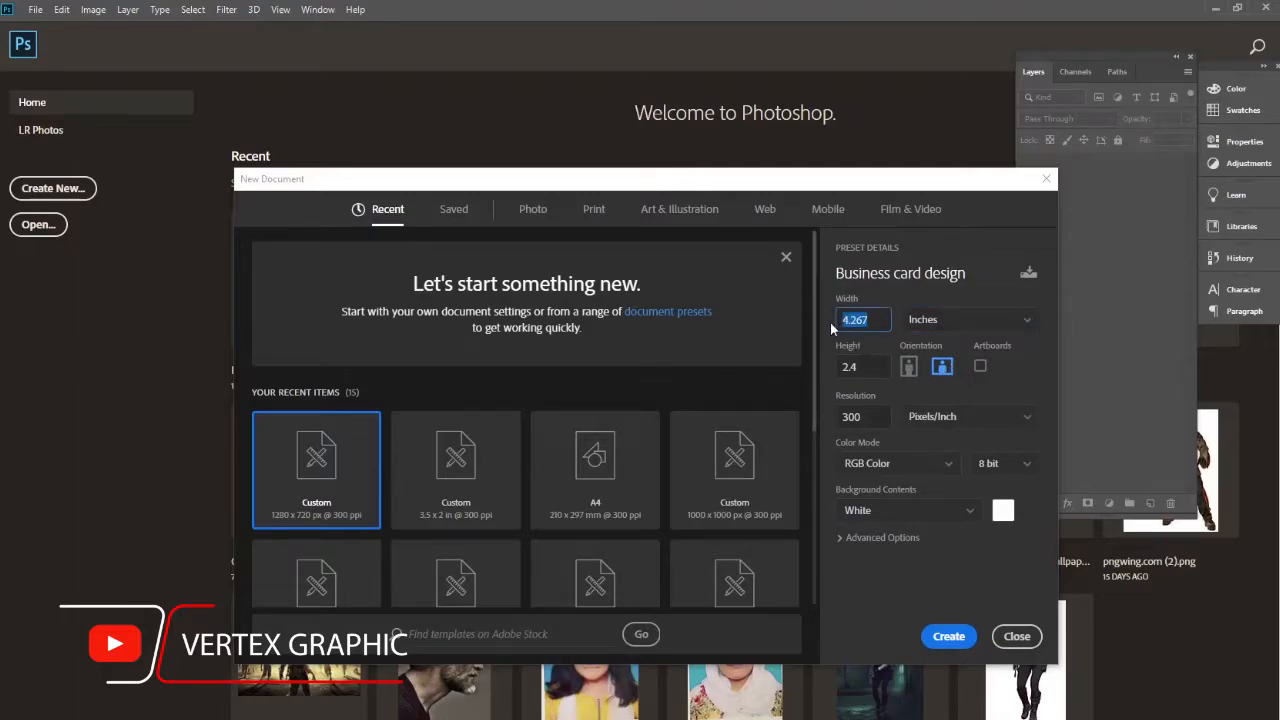
{"action": "type", "text": "5"}
{"action": "left_click_drag", "start_coordinate": [866, 368], "coordinate": [816, 374]}
{"action": "type", "text": "2"}
{"action": "left_click_drag", "start_coordinate": [863, 319], "coordinate": [834, 330]}
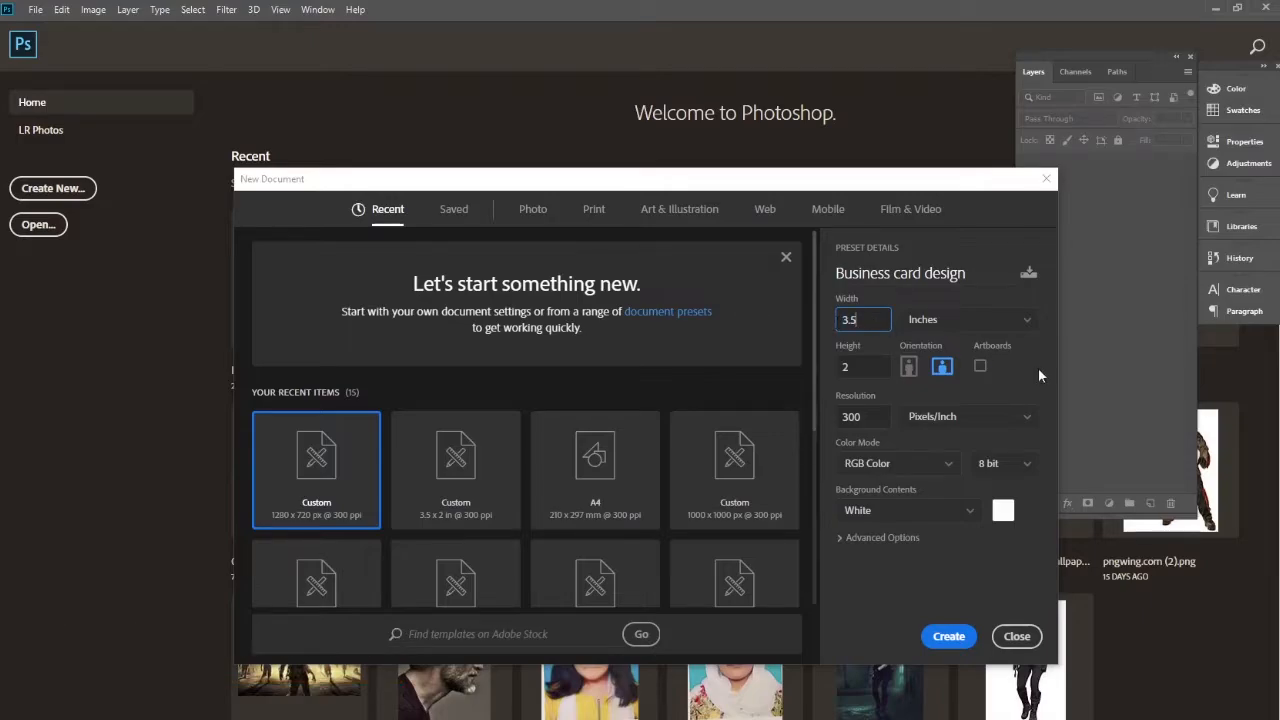
{"action": "key", "text": "Return"}
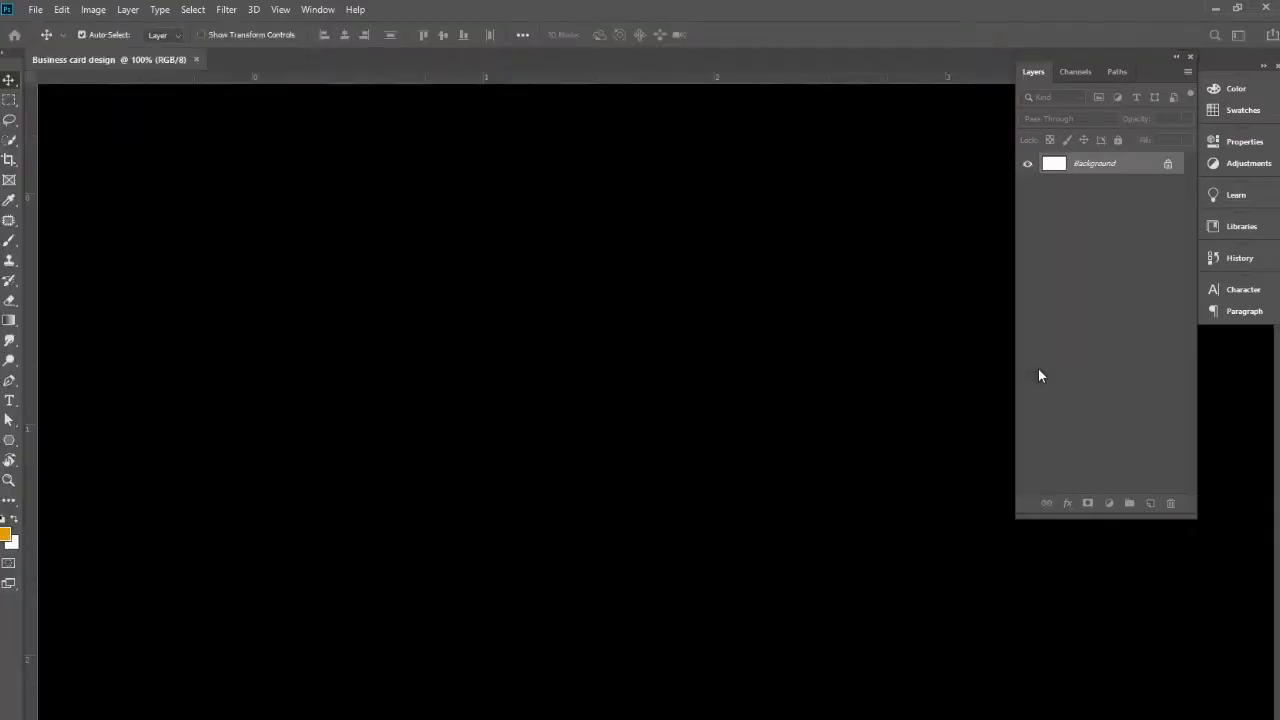
In full-screen view, drag ruler guides onto the card's top, bottom, left and right edges
{"action": "key", "text": "f"}
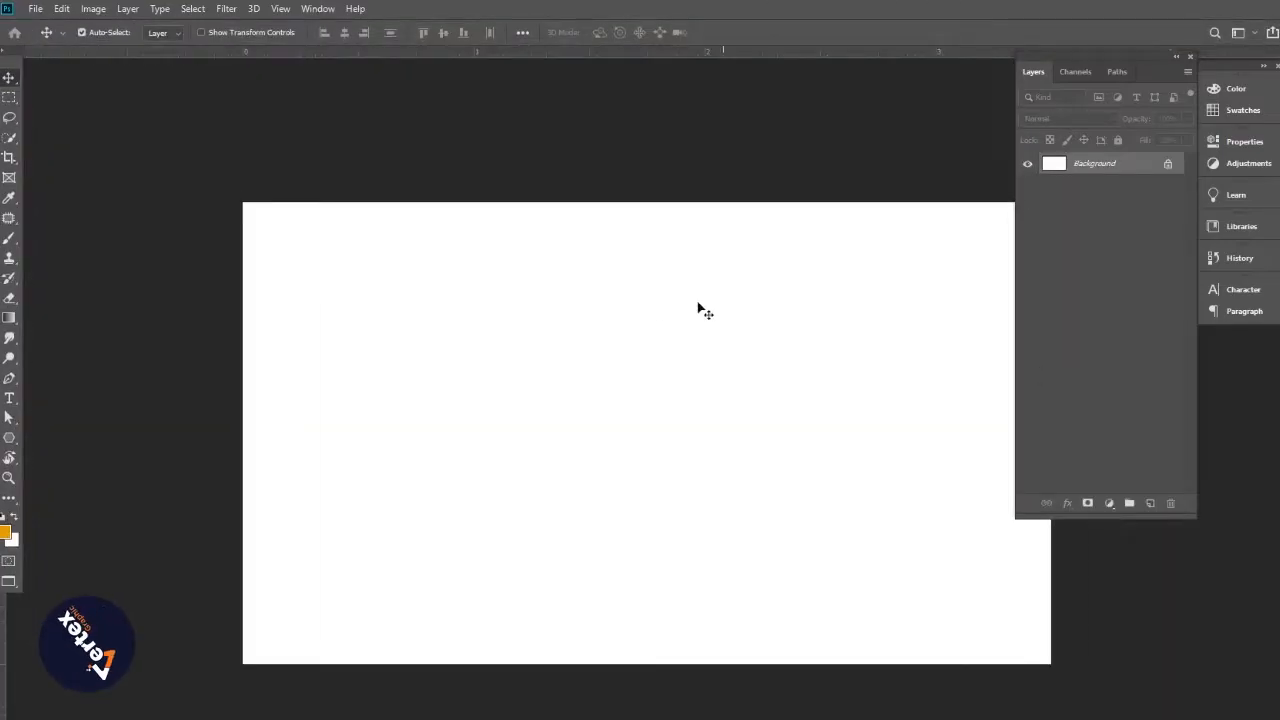
{"action": "left_click", "coordinate": [663, 346], "text": "ctrl+alt"}
{"action": "left_click_drag", "start_coordinate": [686, 367], "coordinate": [638, 370]}
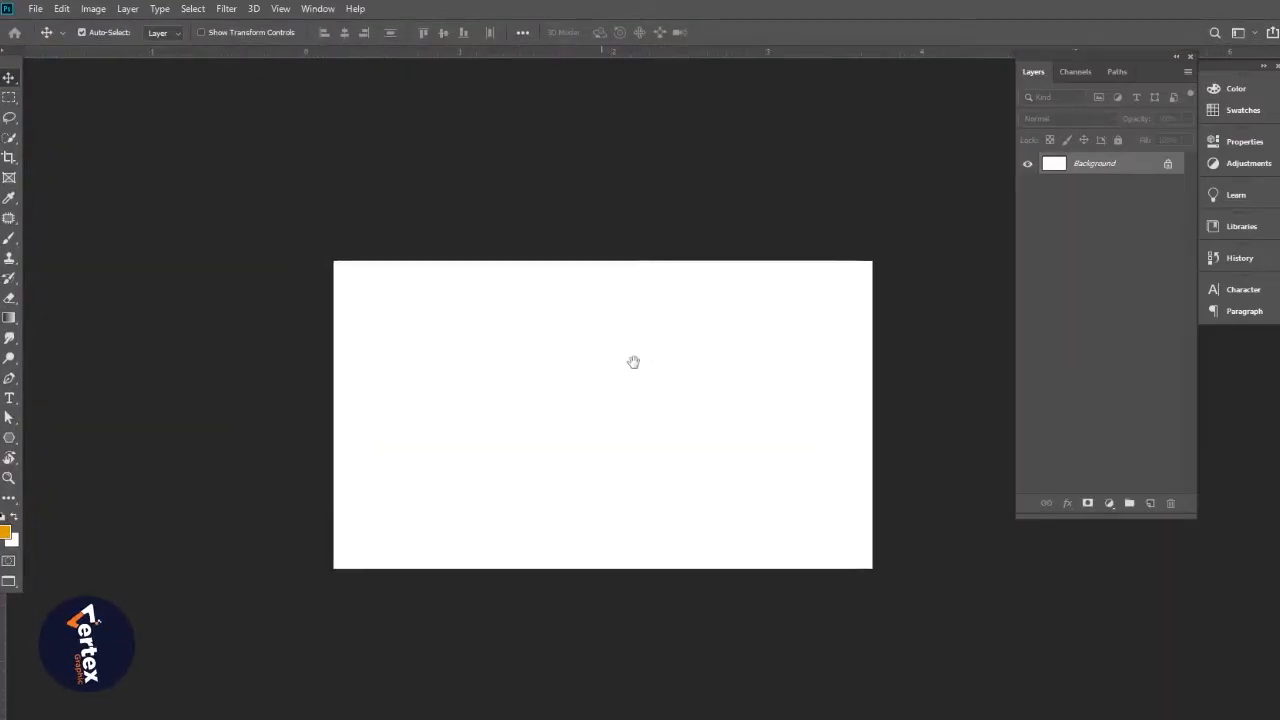
{"action": "left_click_drag", "start_coordinate": [541, 52], "coordinate": [574, 263]}
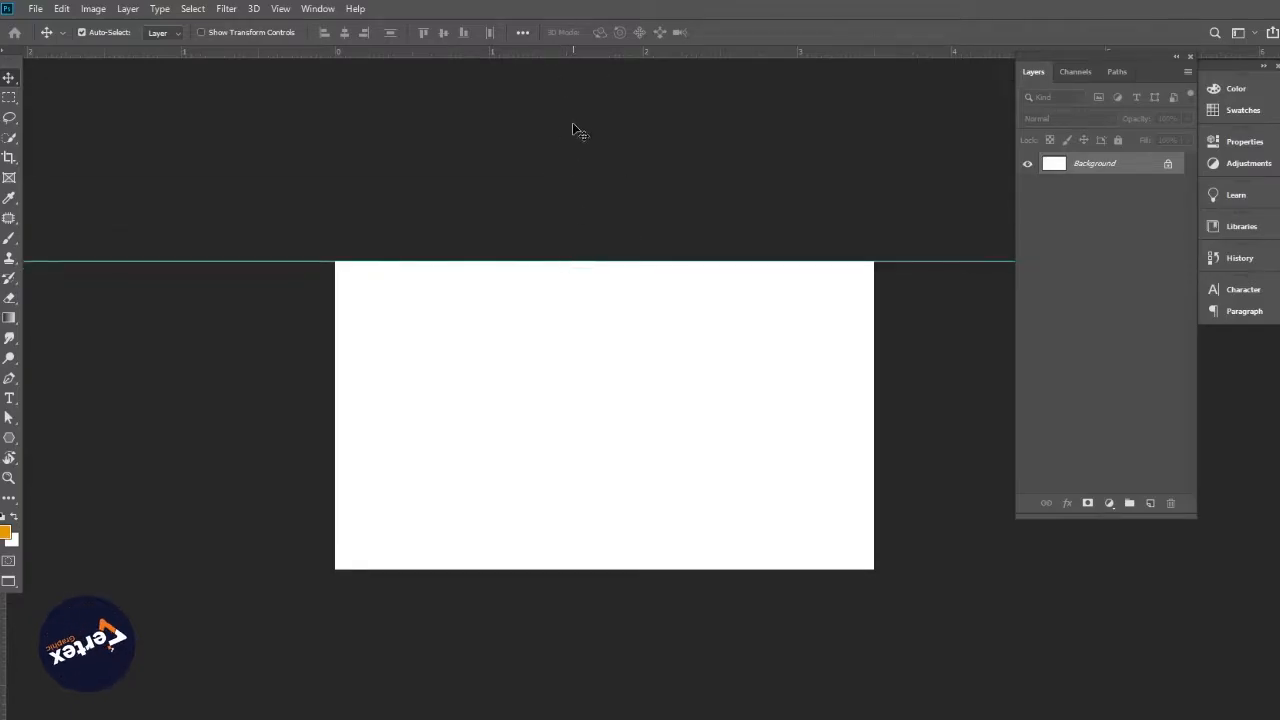
{"action": "left_click_drag", "start_coordinate": [586, 54], "coordinate": [651, 569]}
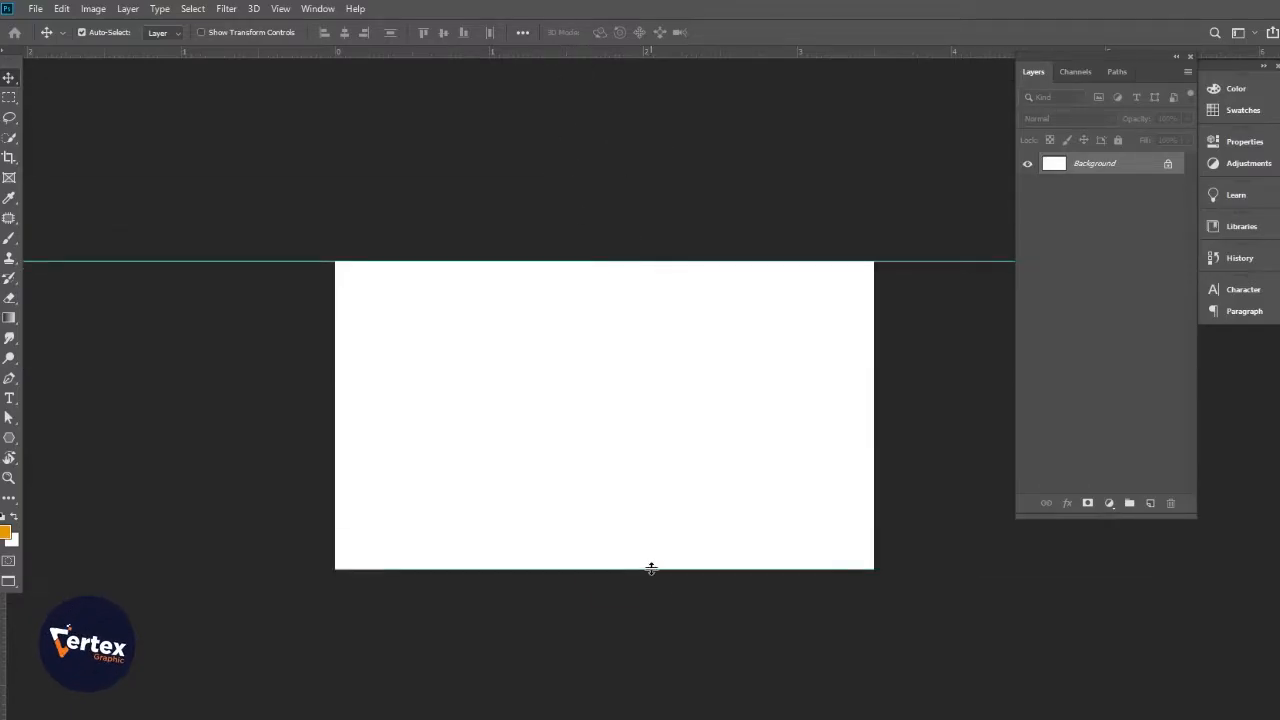
{"action": "left_click_drag", "start_coordinate": [1, 663], "coordinate": [334, 657]}
{"action": "left_click_drag", "start_coordinate": [5, 697], "coordinate": [874, 686]}
{"action": "left_click_drag", "start_coordinate": [638, 431], "coordinate": [667, 463]}
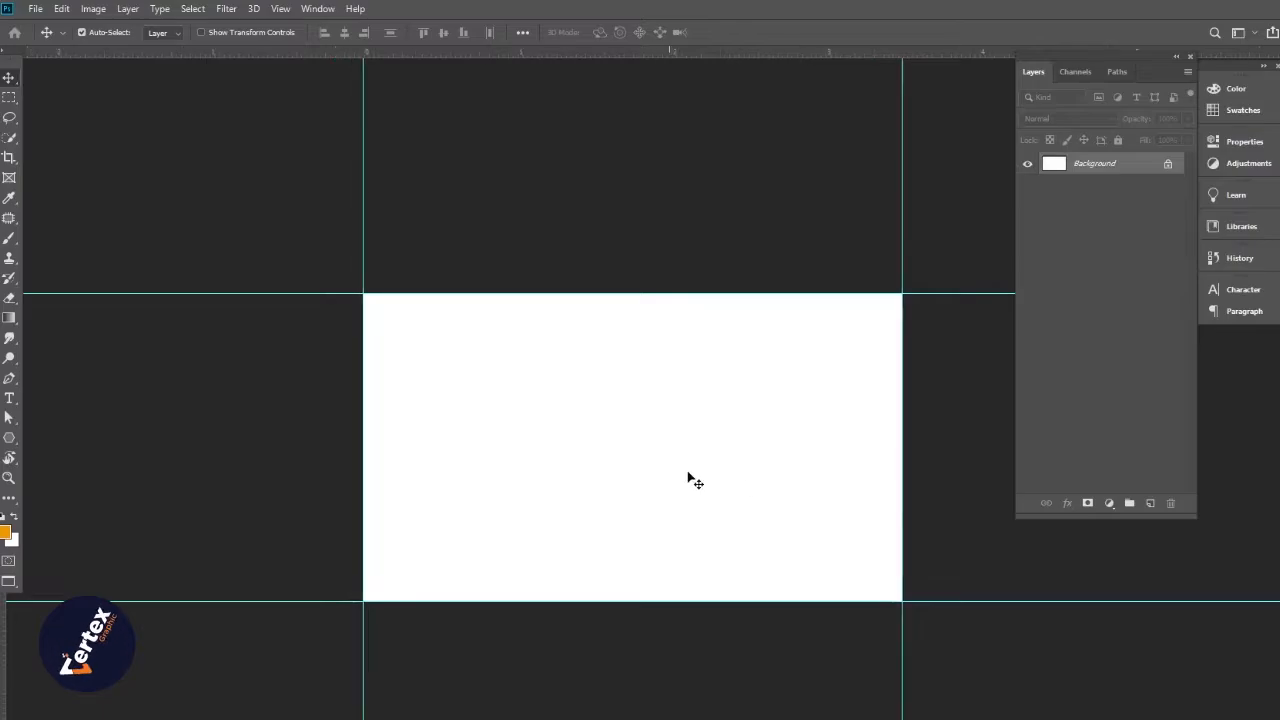
{"action": "left_click", "coordinate": [94, 9]}
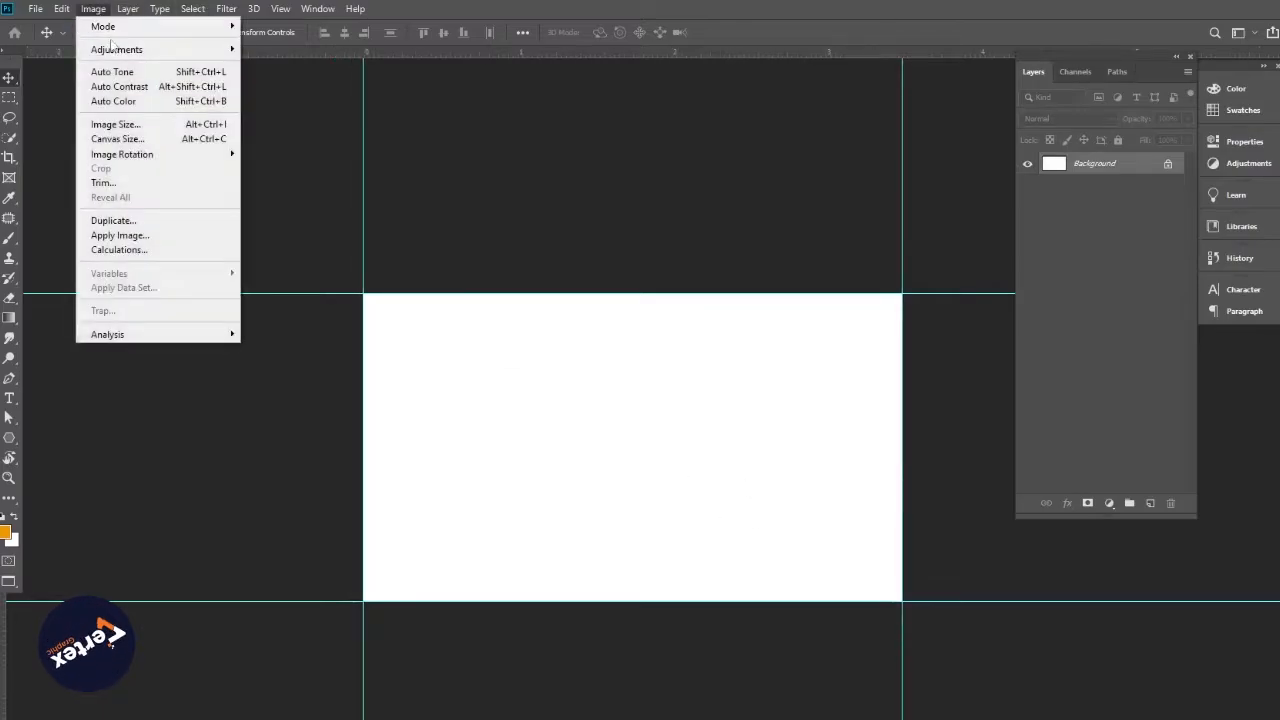
Resize the canvas to 3.75 x 2.25 inches with a centre anchor
{"action": "left_click", "coordinate": [128, 139]}
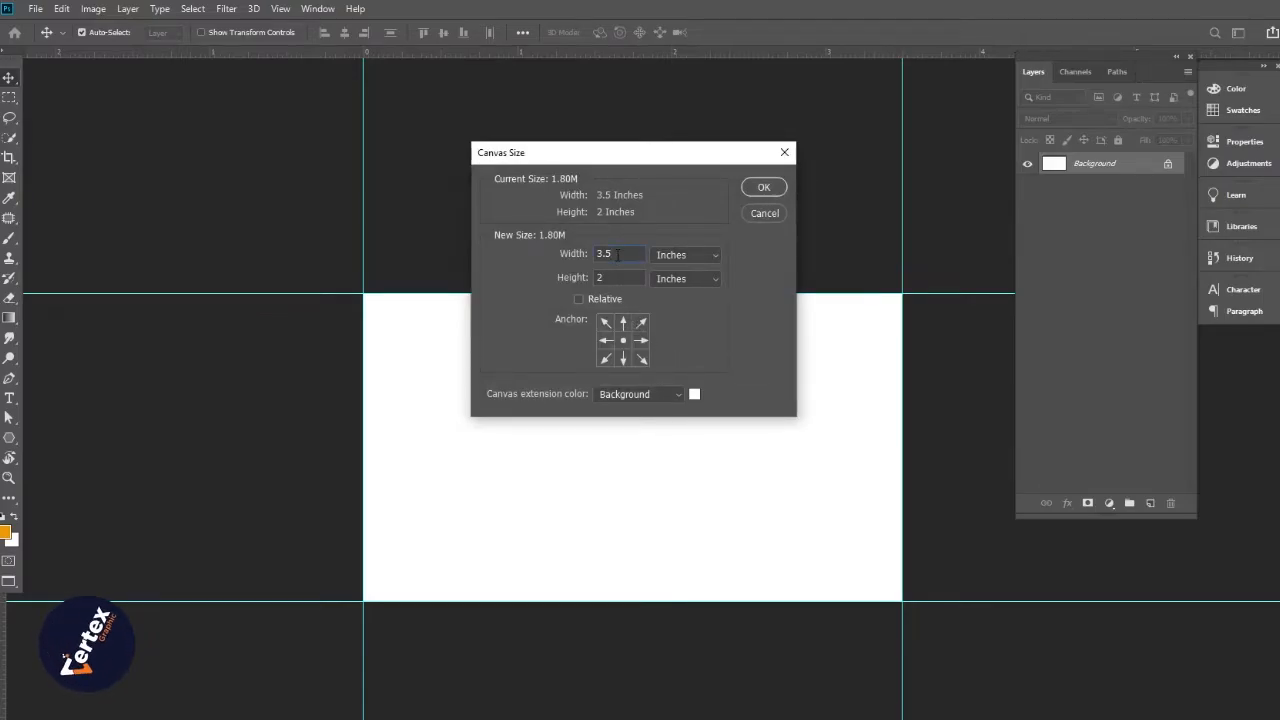
{"action": "key", "text": "BackSpace"}
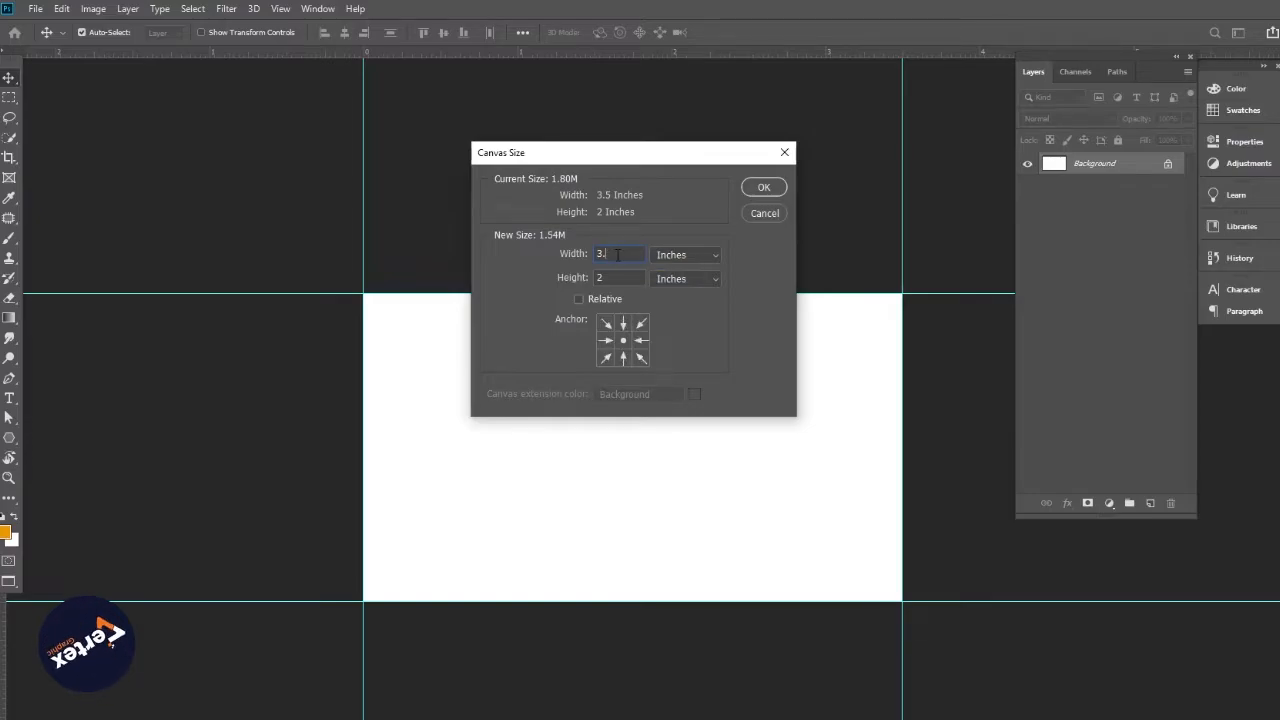
{"action": "type", "text": "75"}
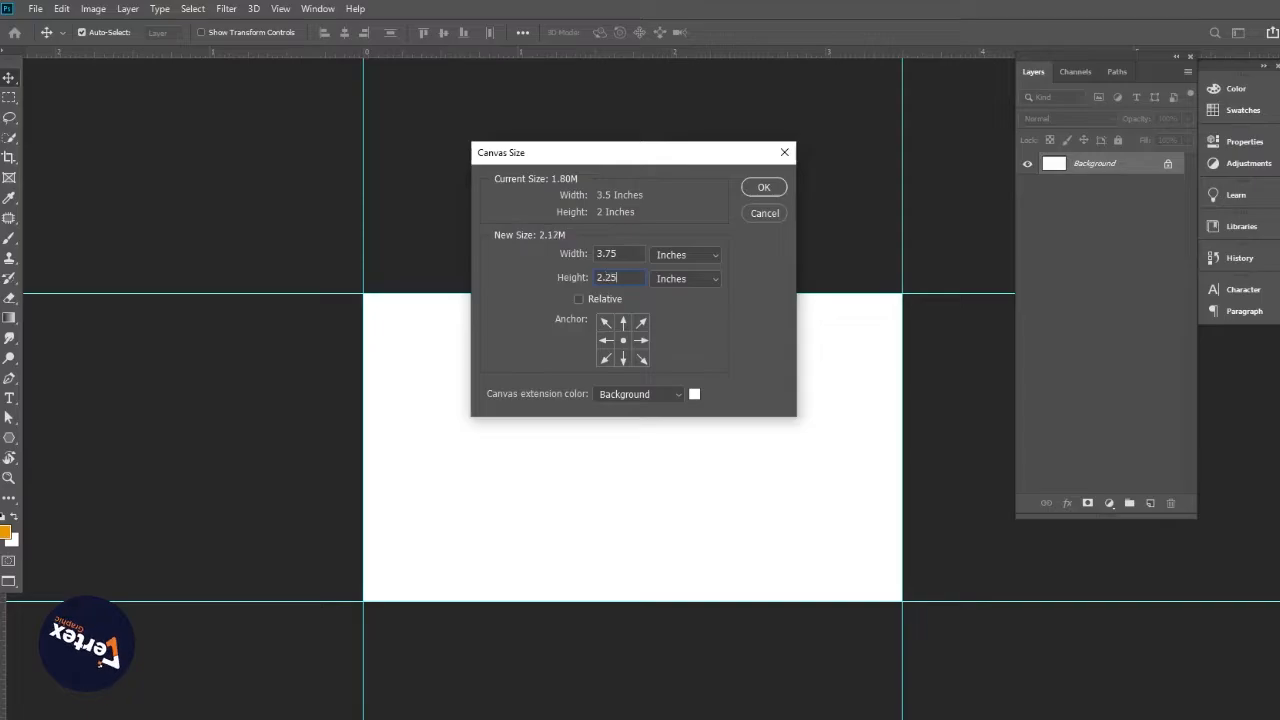
{"action": "key", "text": "Return"}
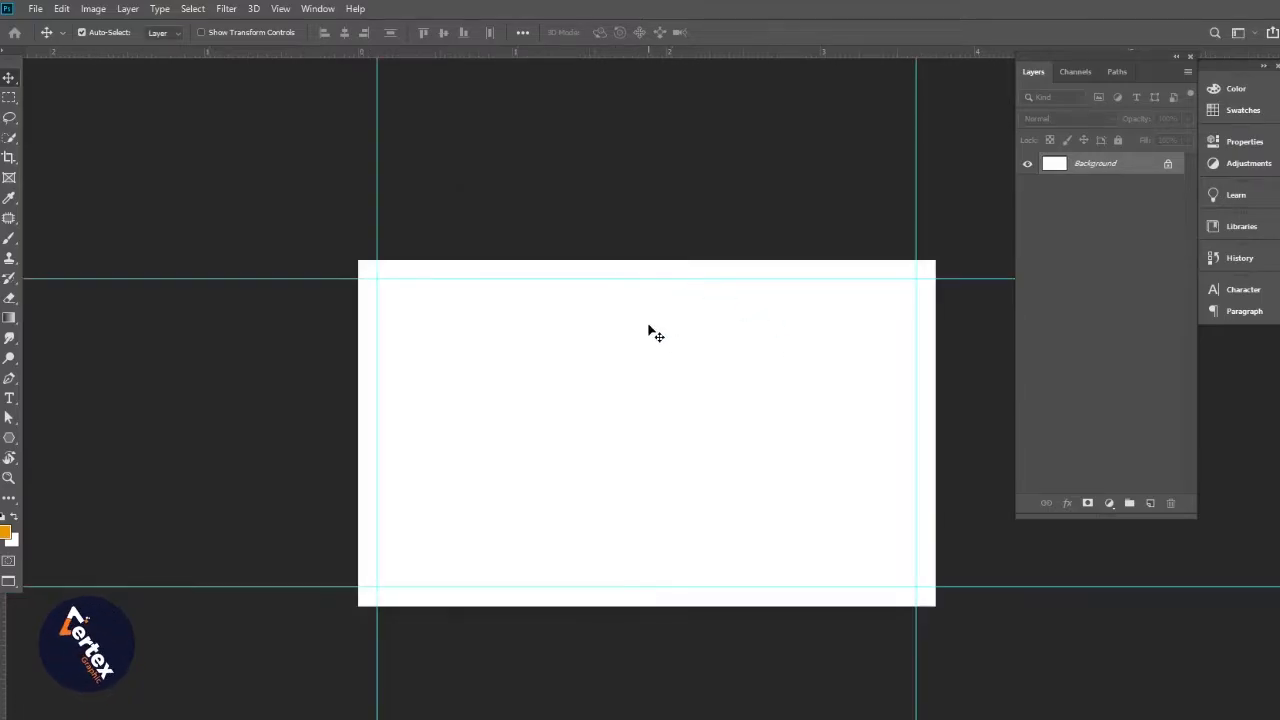
Add guides at the enlarged canvas's left, right, top and bottom edges, then zoom in to check them
{"action": "left_click_drag", "start_coordinate": [22, 708], "coordinate": [358, 708]}
{"action": "left_click_drag", "start_coordinate": [22, 708], "coordinate": [935, 708]}
{"action": "left_click_drag", "start_coordinate": [621, 50], "coordinate": [639, 250]}
{"action": "left_click_drag", "start_coordinate": [588, 54], "coordinate": [704, 608]}
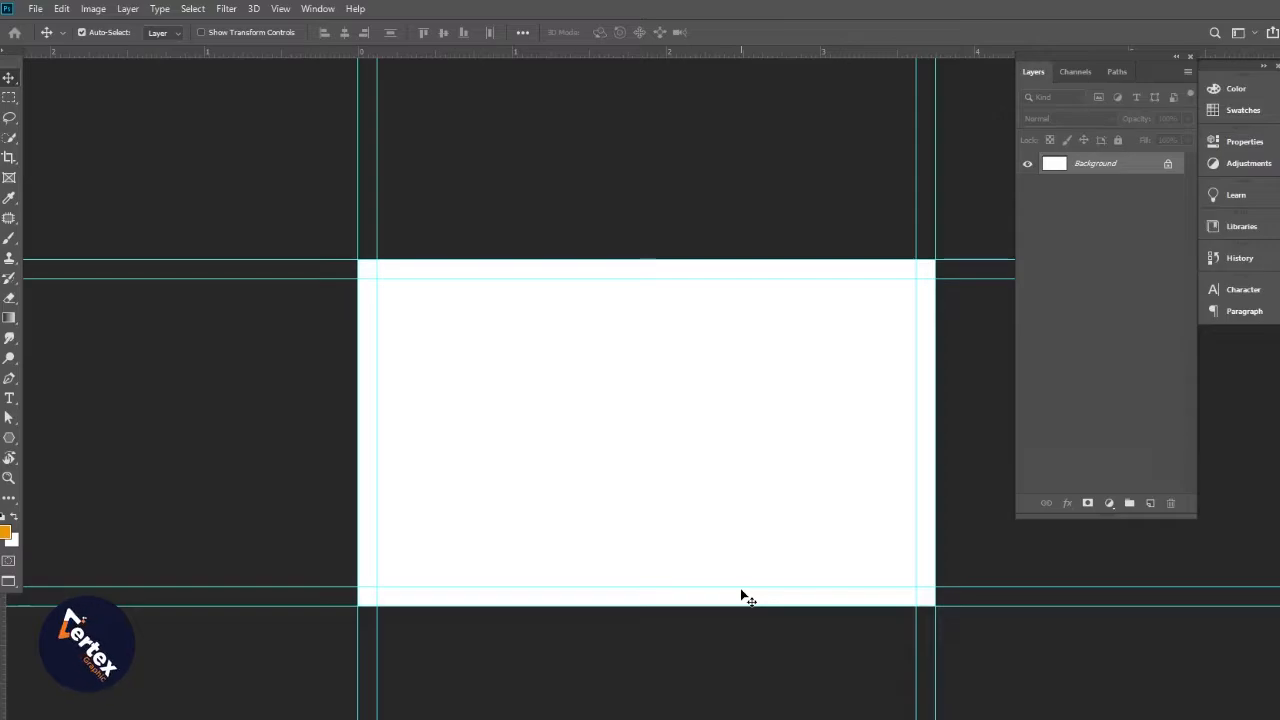
{"action": "left_click", "coordinate": [629, 437], "text": "ctrl"}
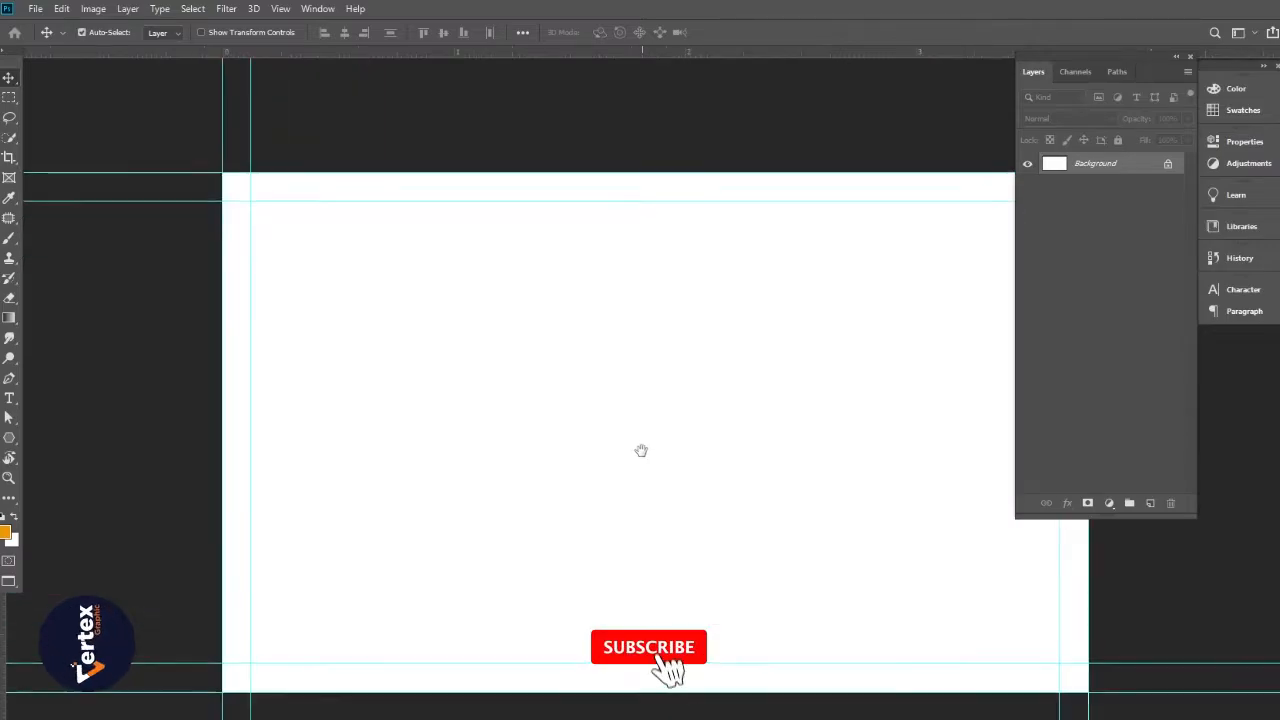
{"action": "left_click_drag", "start_coordinate": [641, 449], "coordinate": [594, 470]}
{"action": "left_click", "coordinate": [565, 461], "text": "alt"}
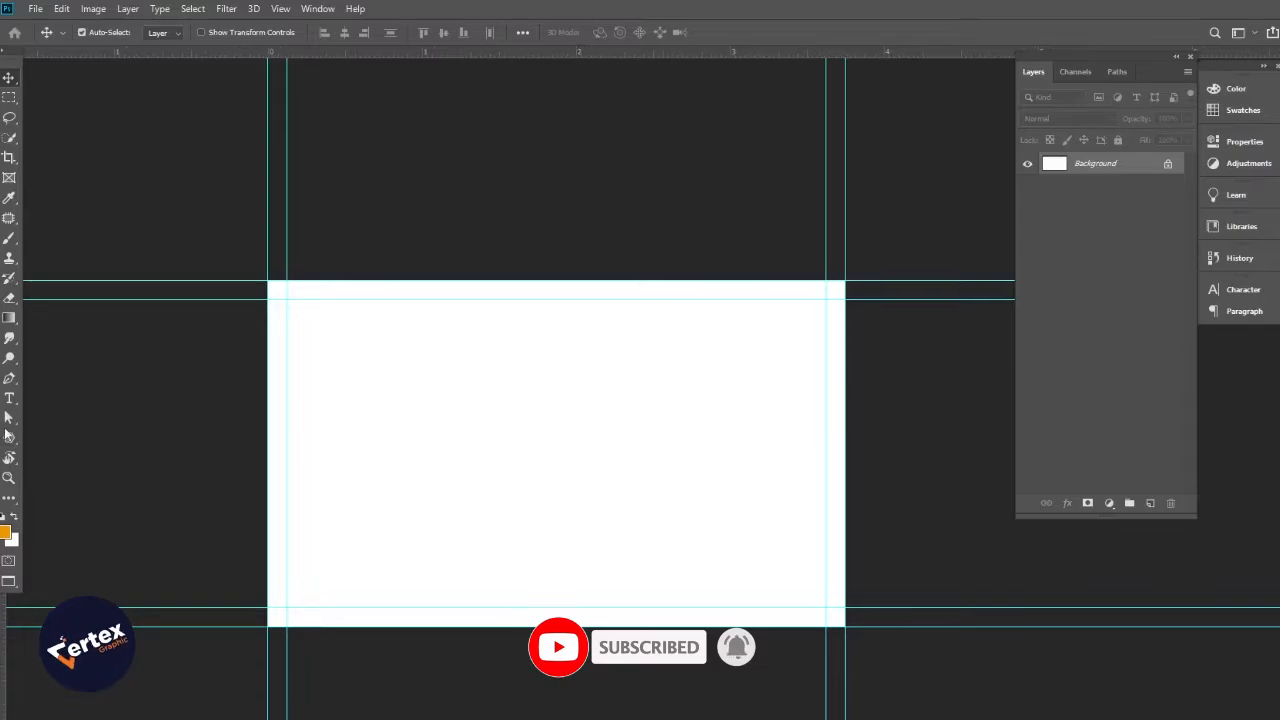
{"action": "left_click", "coordinate": [9, 378]}
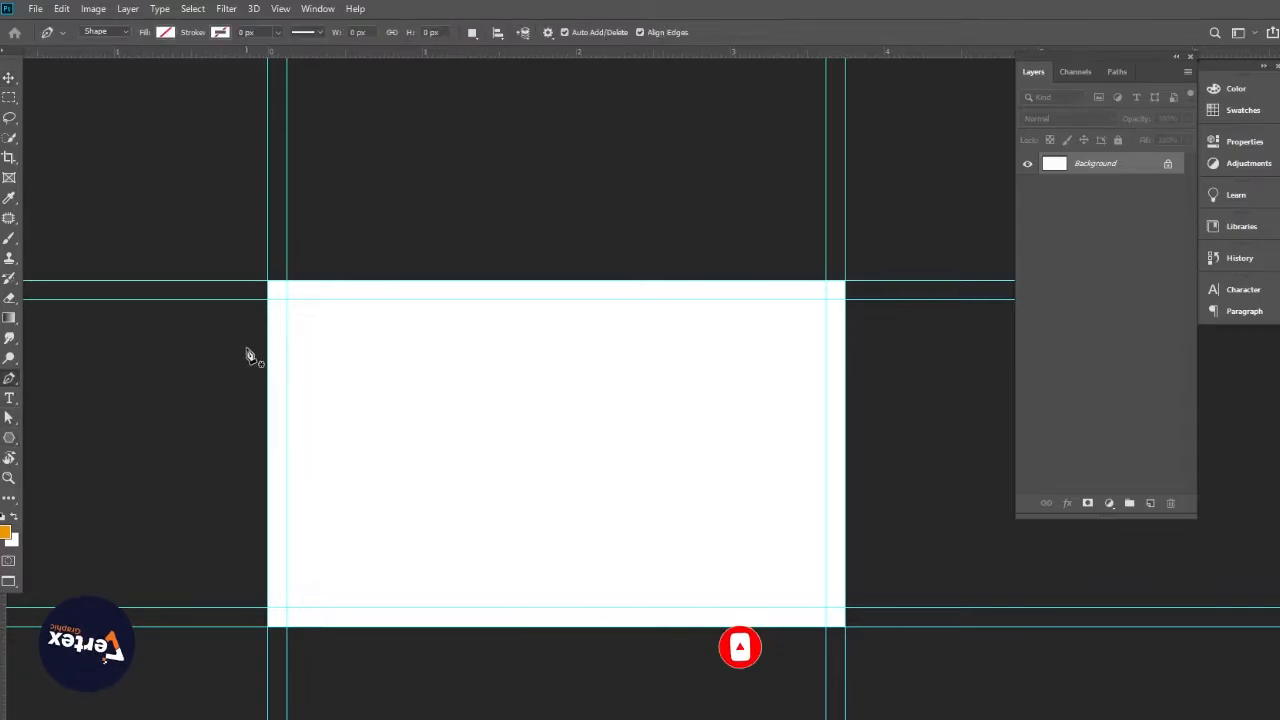
Draw a closed curved wave path across the card's lower part with the Pen tool
{"action": "left_click", "coordinate": [97, 380]}
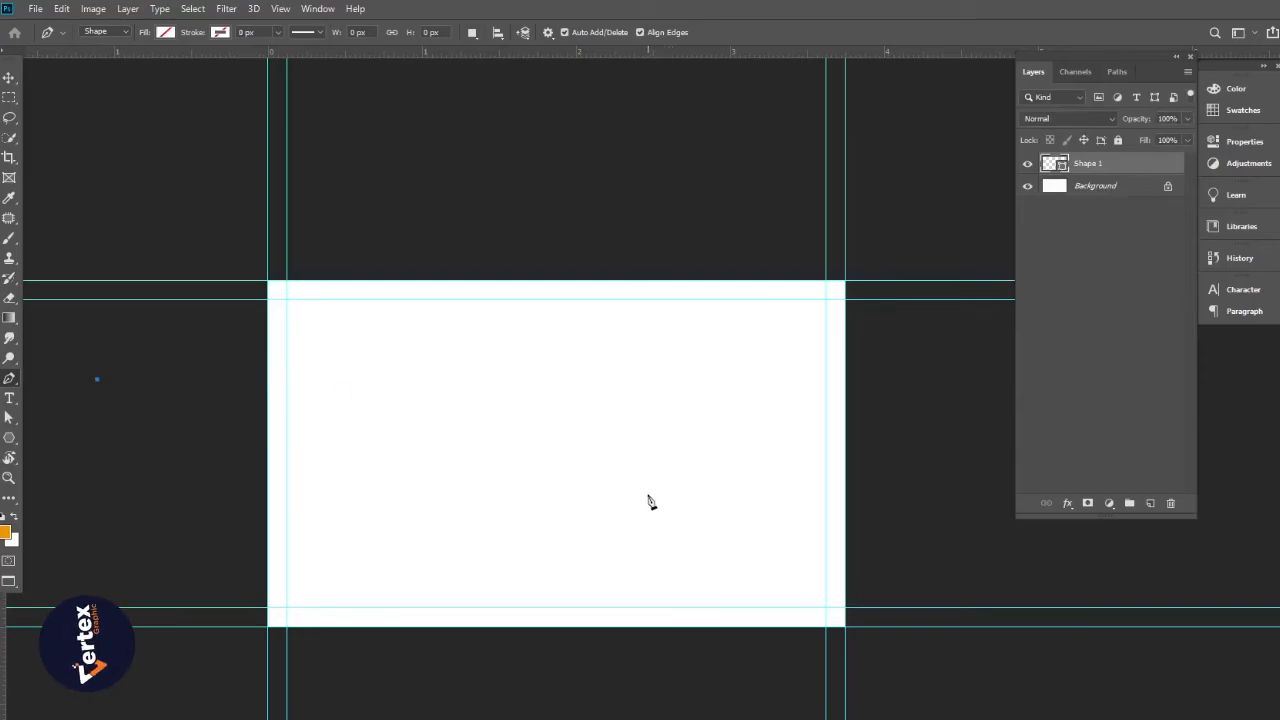
{"action": "left_click_drag", "start_coordinate": [648, 494], "coordinate": [945, 667]}
{"action": "key", "text": "space"}
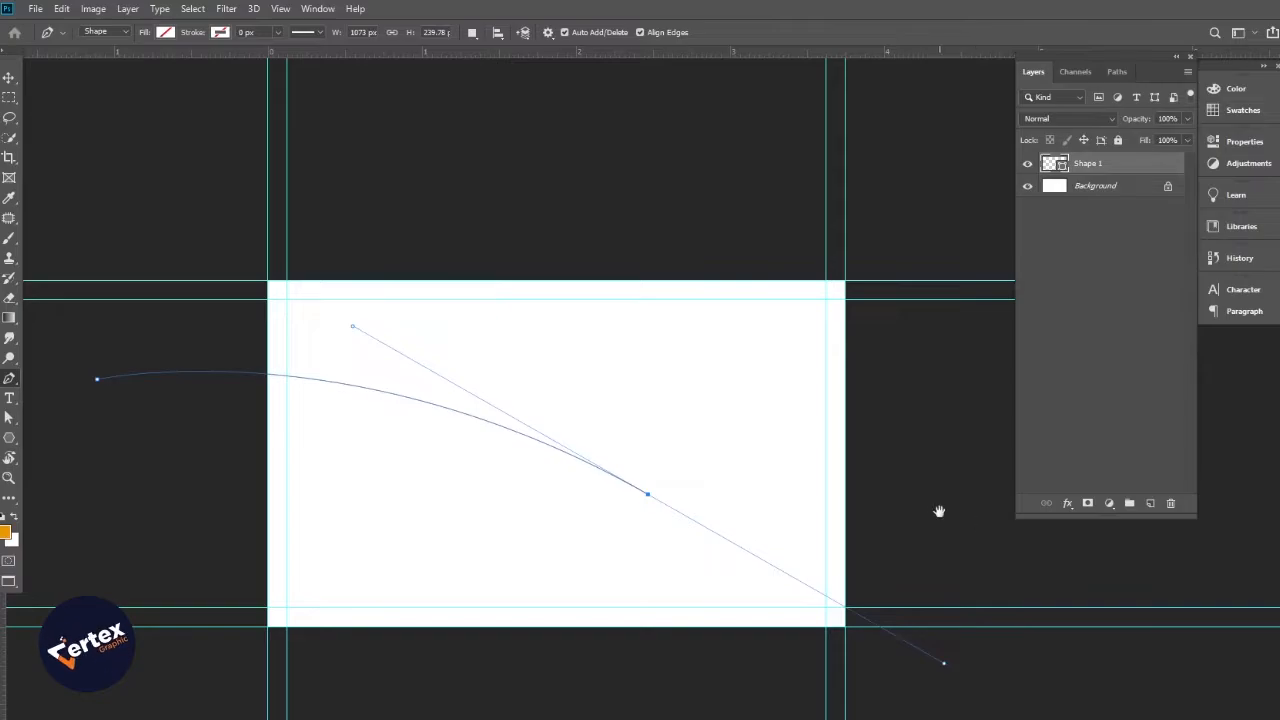
{"action": "left_click_drag", "start_coordinate": [940, 511], "coordinate": [801, 520]}
{"action": "left_click_drag", "start_coordinate": [909, 531], "coordinate": [942, 355]}
{"action": "left_click", "coordinate": [910, 531], "text": "alt"}
{"action": "left_click", "coordinate": [943, 586]}
{"action": "left_click_drag", "start_coordinate": [599, 614], "coordinate": [865, 540]}
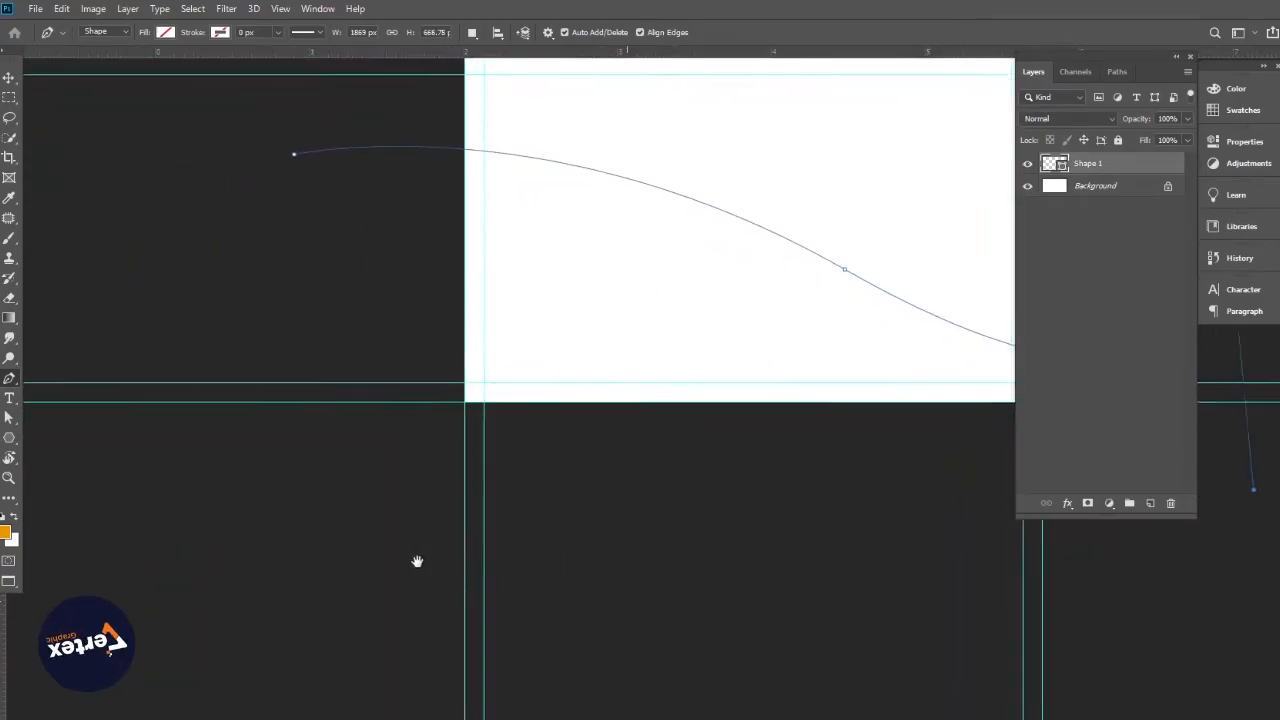
{"action": "left_click", "coordinate": [414, 563]}
{"action": "left_click_drag", "start_coordinate": [279, 240], "coordinate": [316, 427]}
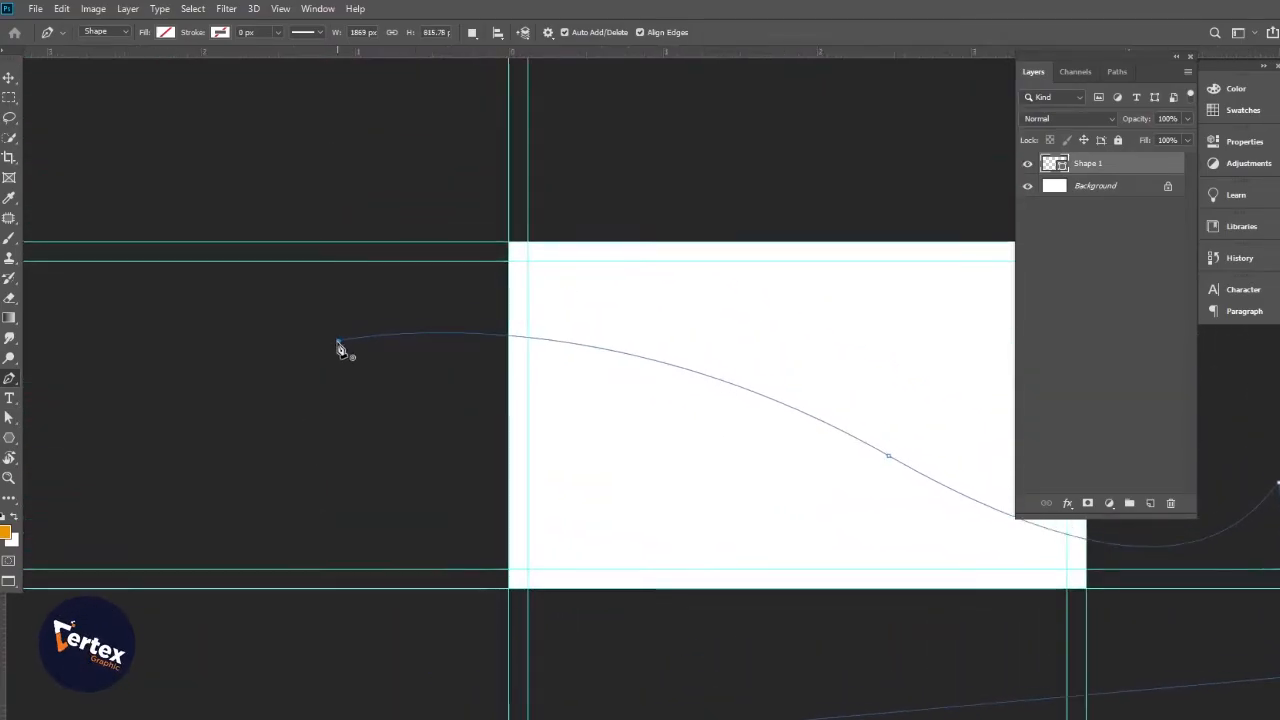
{"action": "left_click", "coordinate": [338, 342]}
Make the path a Shape filled with greyish tan, then deselect the layer
{"action": "left_click", "coordinate": [85, 31]}
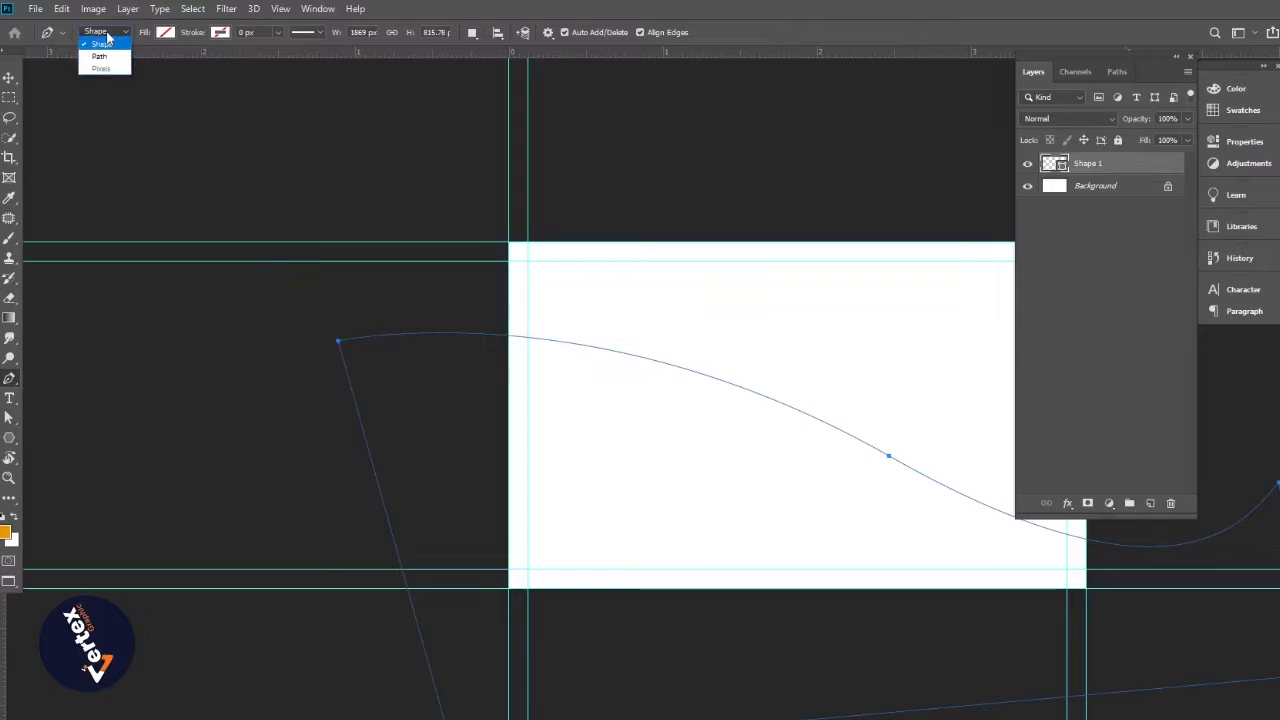
{"action": "left_click", "coordinate": [95, 34]}
{"action": "left_click", "coordinate": [163, 32]}
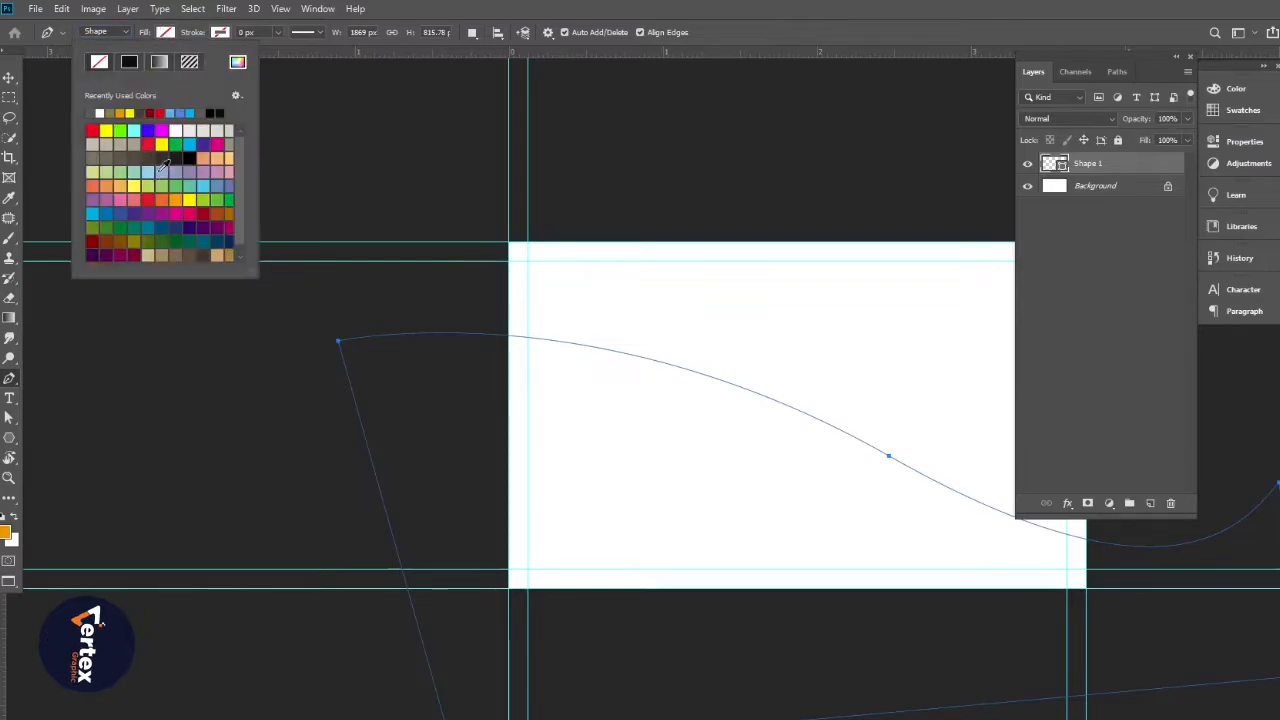
{"action": "left_click", "coordinate": [119, 146]}
{"action": "left_click", "coordinate": [8, 77]}
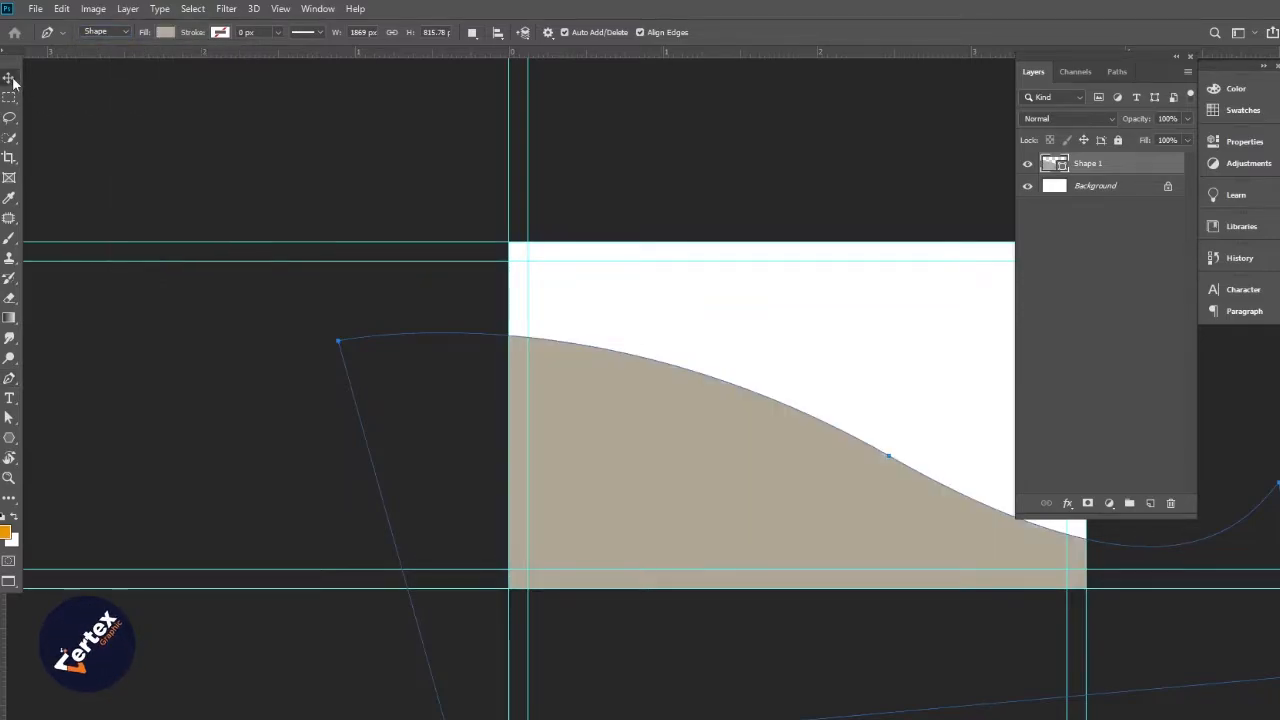
{"action": "left_click", "coordinate": [652, 381], "text": "alt"}
{"action": "left_click_drag", "start_coordinate": [550, 399], "coordinate": [358, 410]}
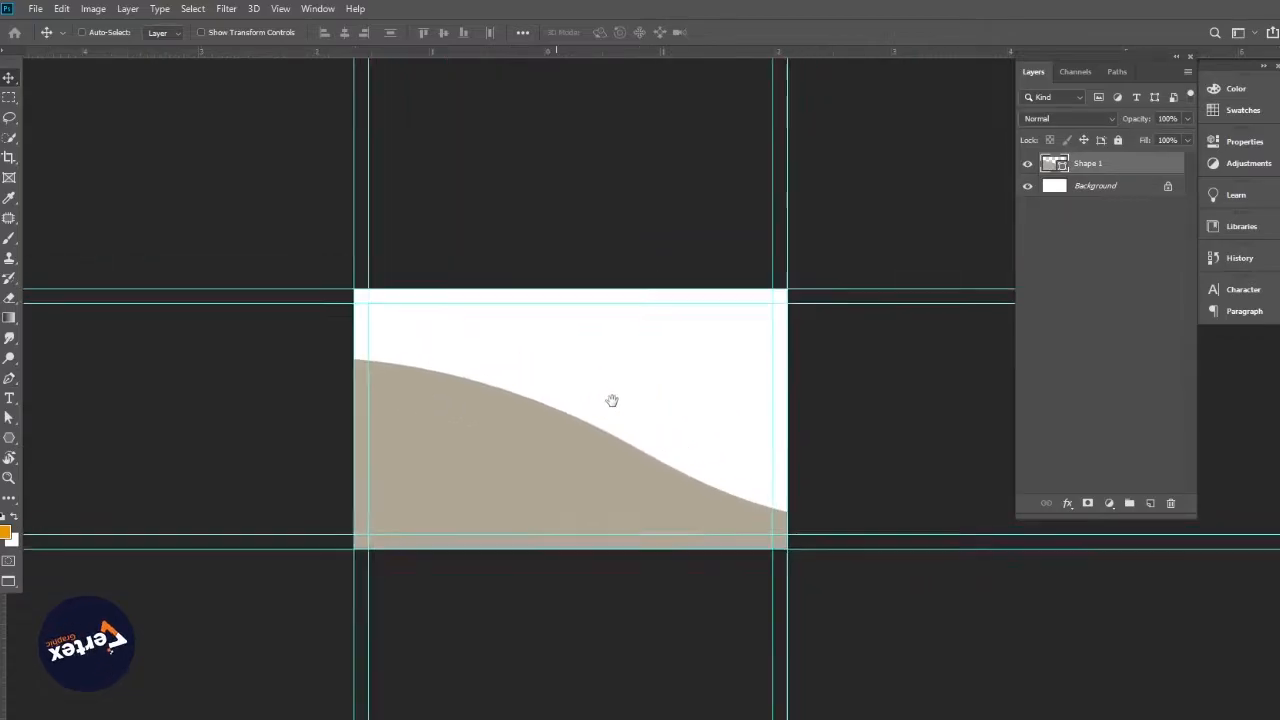
{"action": "left_click", "coordinate": [611, 401], "text": "ctrl"}
{"action": "left_click_drag", "start_coordinate": [611, 400], "coordinate": [555, 398]}
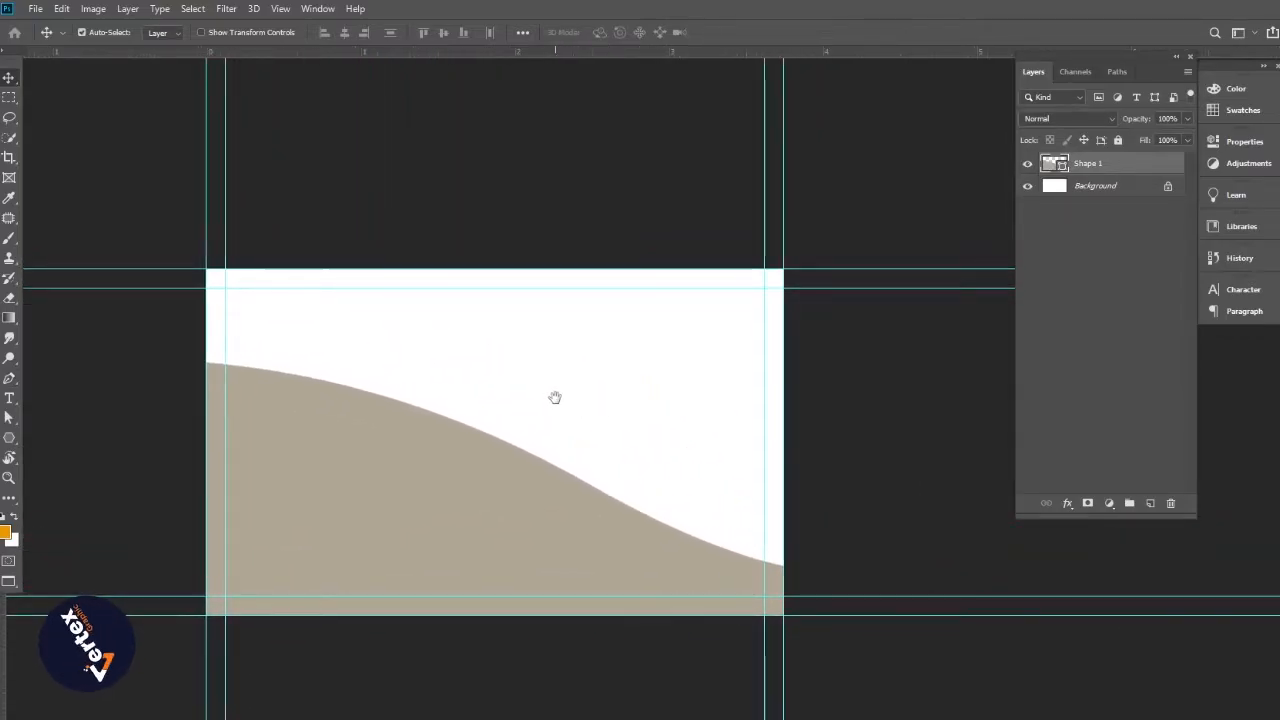
{"action": "left_click", "coordinate": [142, 428]}
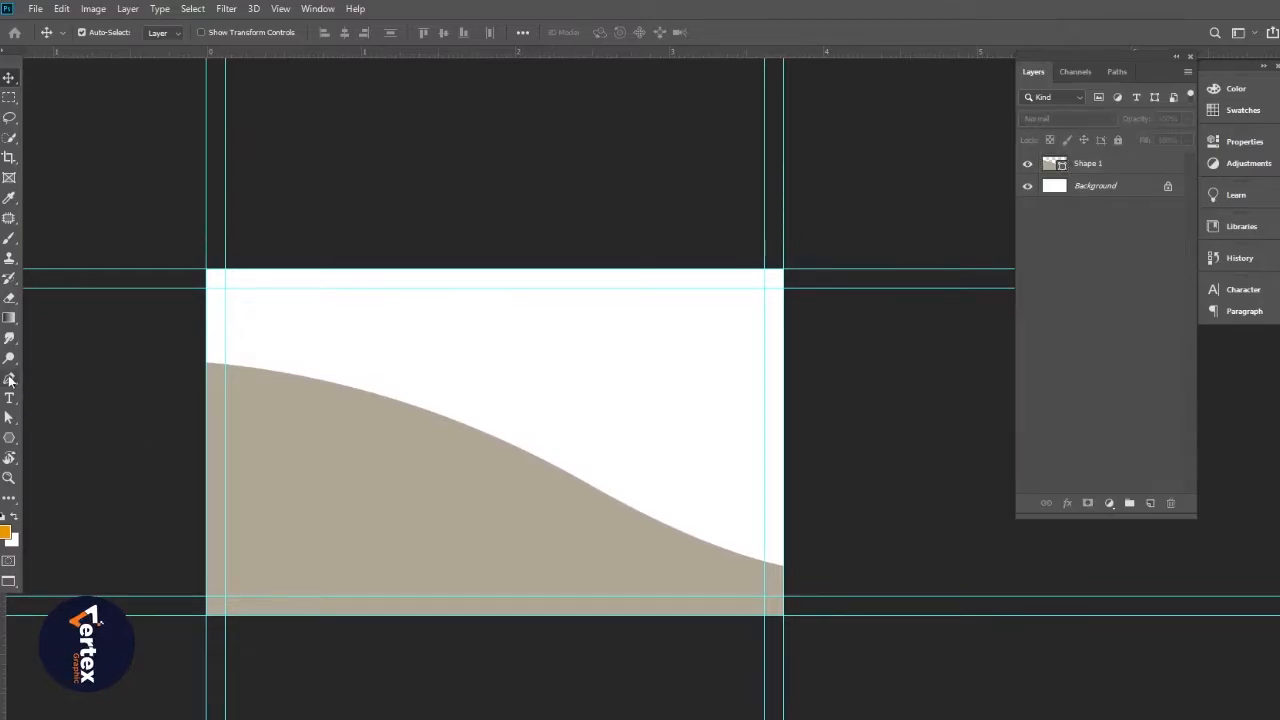
Draw a curved path along the beige wave's top edge, extending past the card's left side
{"action": "left_click", "coordinate": [9, 378]}
{"action": "left_click_drag", "start_coordinate": [531, 487], "coordinate": [766, 458]}
{"action": "left_click", "coordinate": [575, 488], "text": "ctrl"}
{"action": "left_click", "coordinate": [575, 489], "text": "ctrl"}
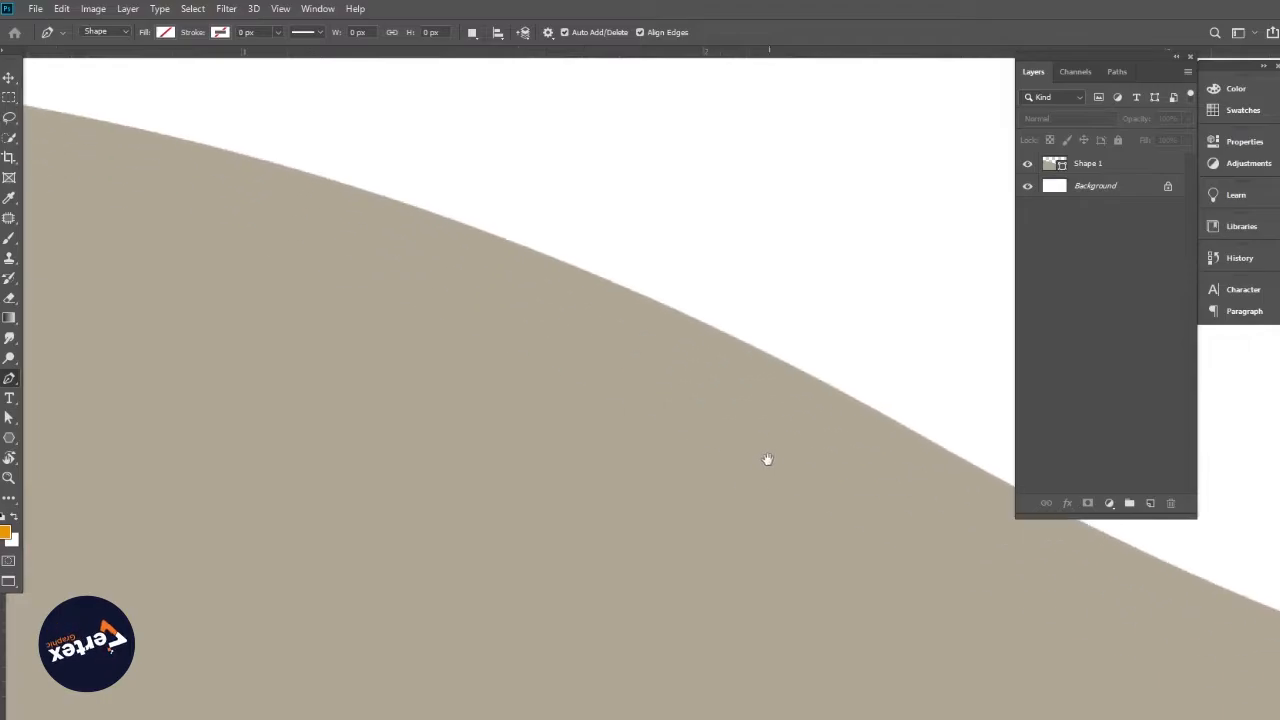
{"action": "left_click", "coordinate": [812, 459], "text": "alt"}
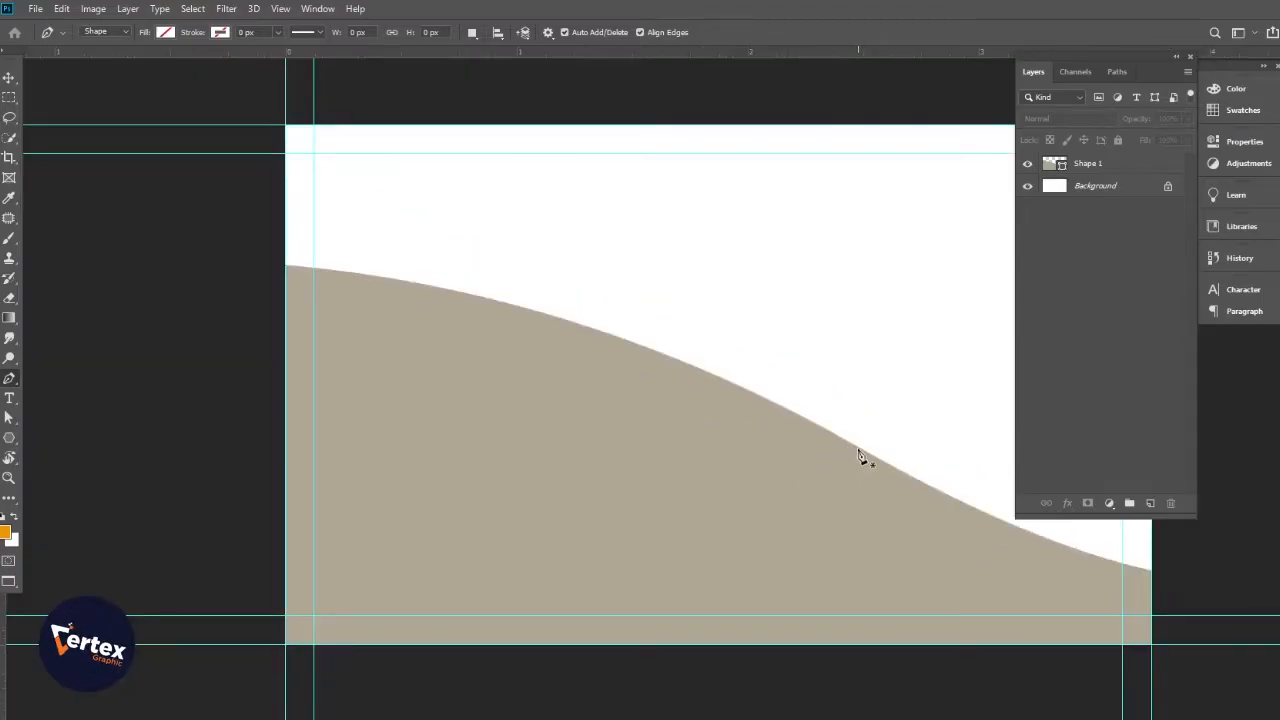
{"action": "left_click", "coordinate": [860, 456]}
{"action": "scroll", "coordinate": [786, 494], "scroll_direction": "left", "scroll_amount": 2}
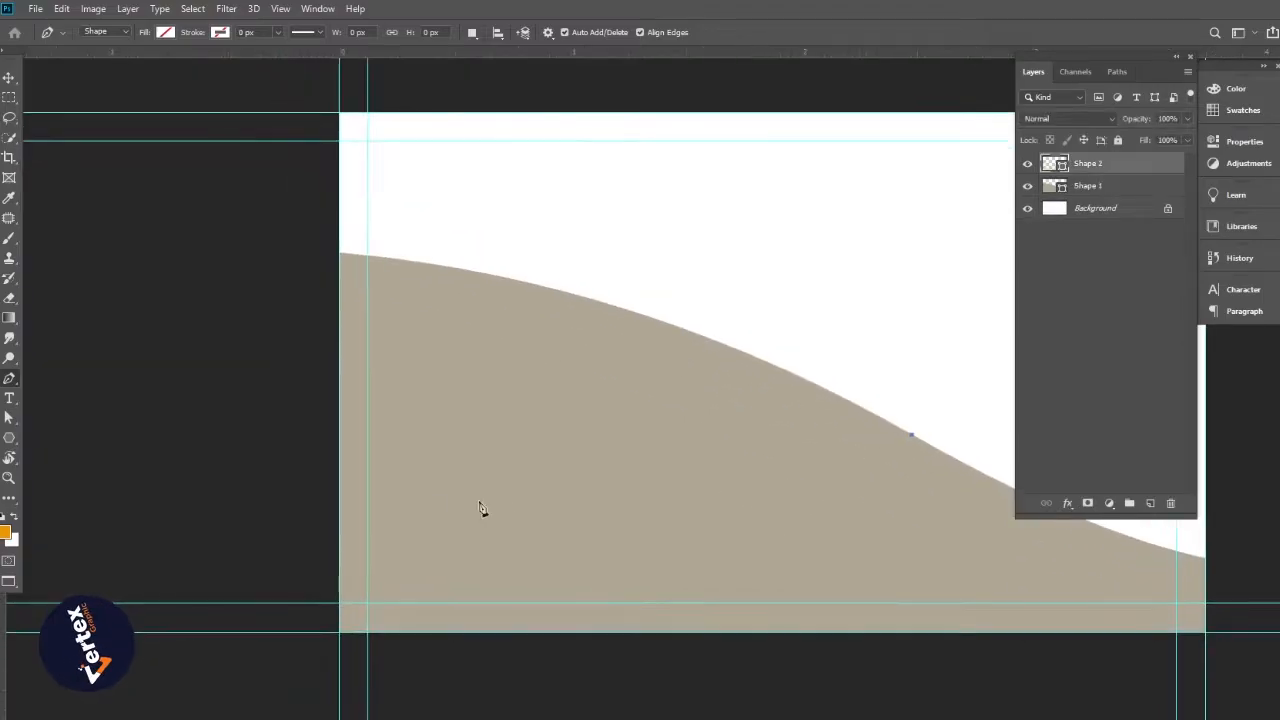
{"action": "left_click", "coordinate": [422, 491], "text": "alt"}
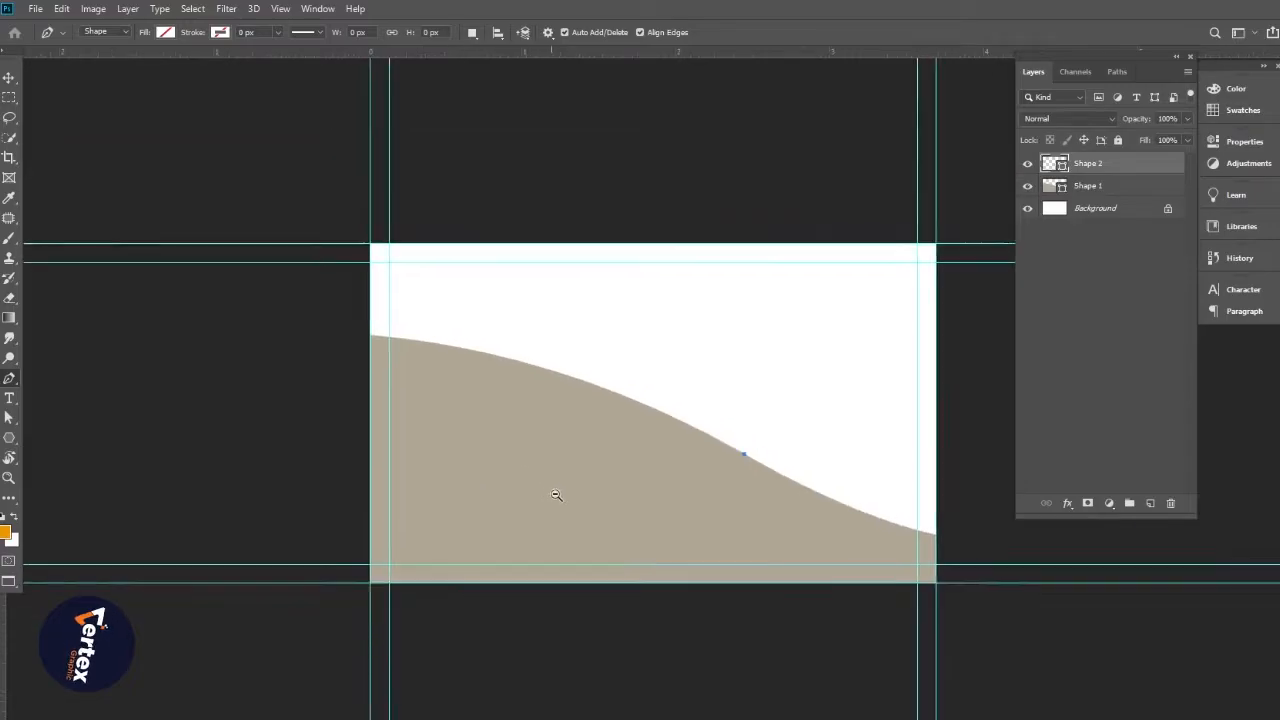
{"action": "left_click", "coordinate": [555, 495], "text": "alt"}
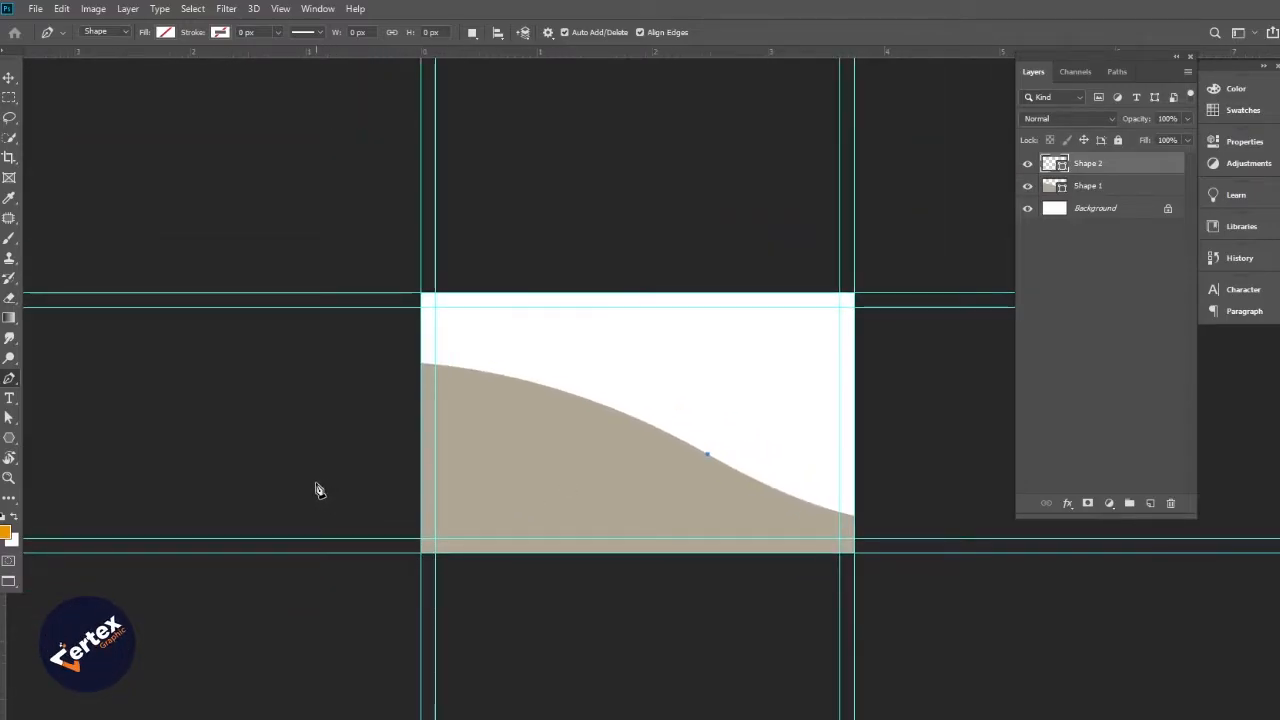
{"action": "left_click_drag", "start_coordinate": [312, 482], "coordinate": [90, 601]}
{"action": "left_click_drag", "start_coordinate": [308, 489], "coordinate": [349, 498]}
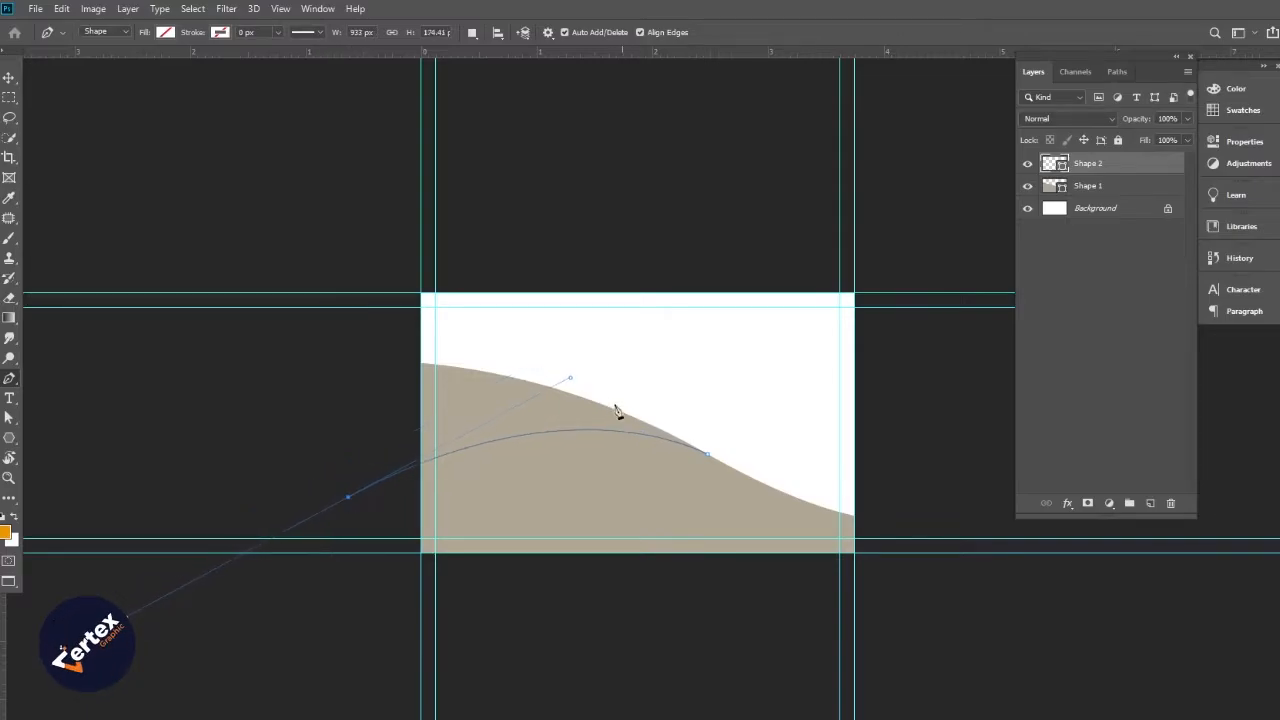
{"action": "left_click_drag", "start_coordinate": [557, 379], "coordinate": [529, 375]}
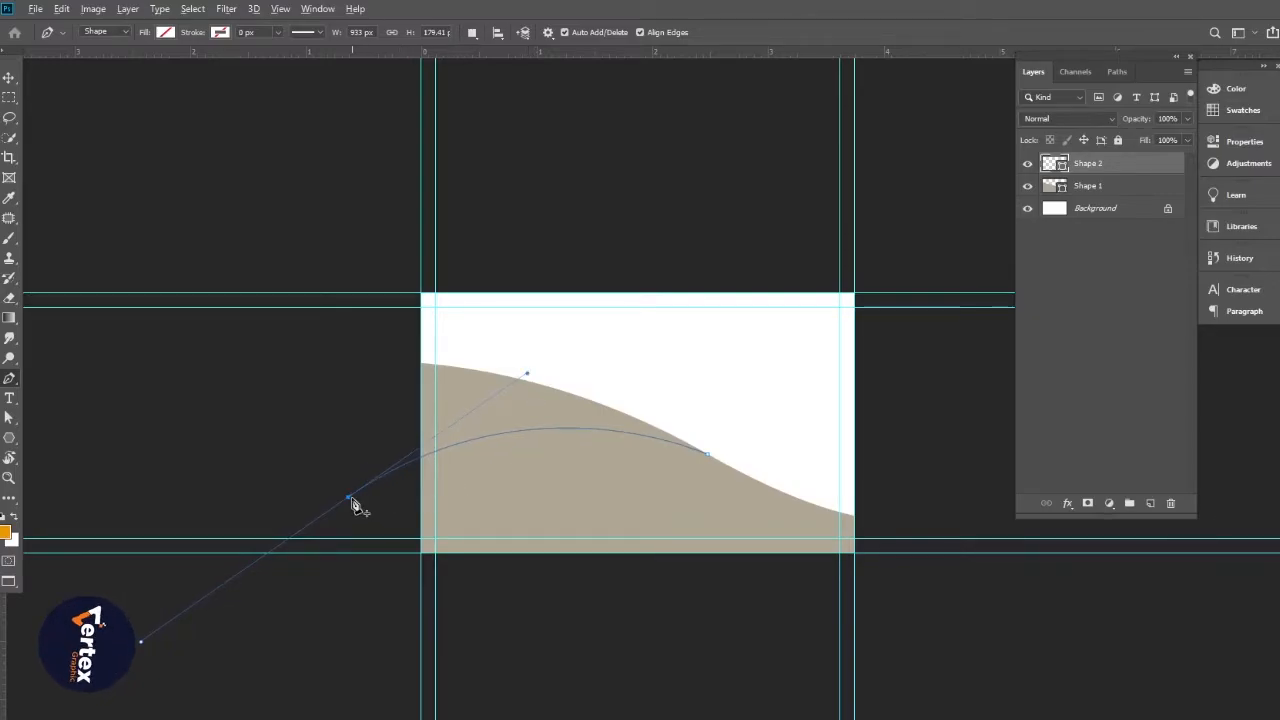
{"action": "left_click_drag", "start_coordinate": [350, 503], "coordinate": [373, 323]}
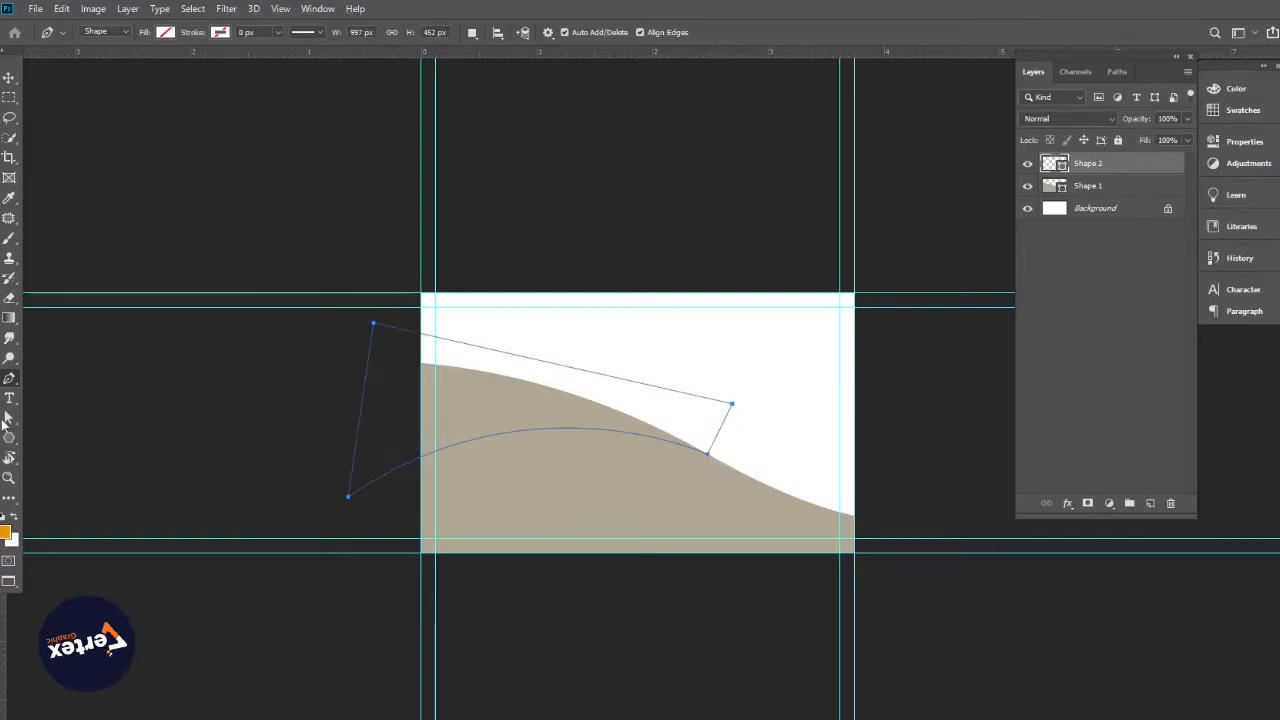
Fill the new shape dark brown-grey and clip it to the Shape 1 layer
{"action": "left_click", "coordinate": [165, 32]}
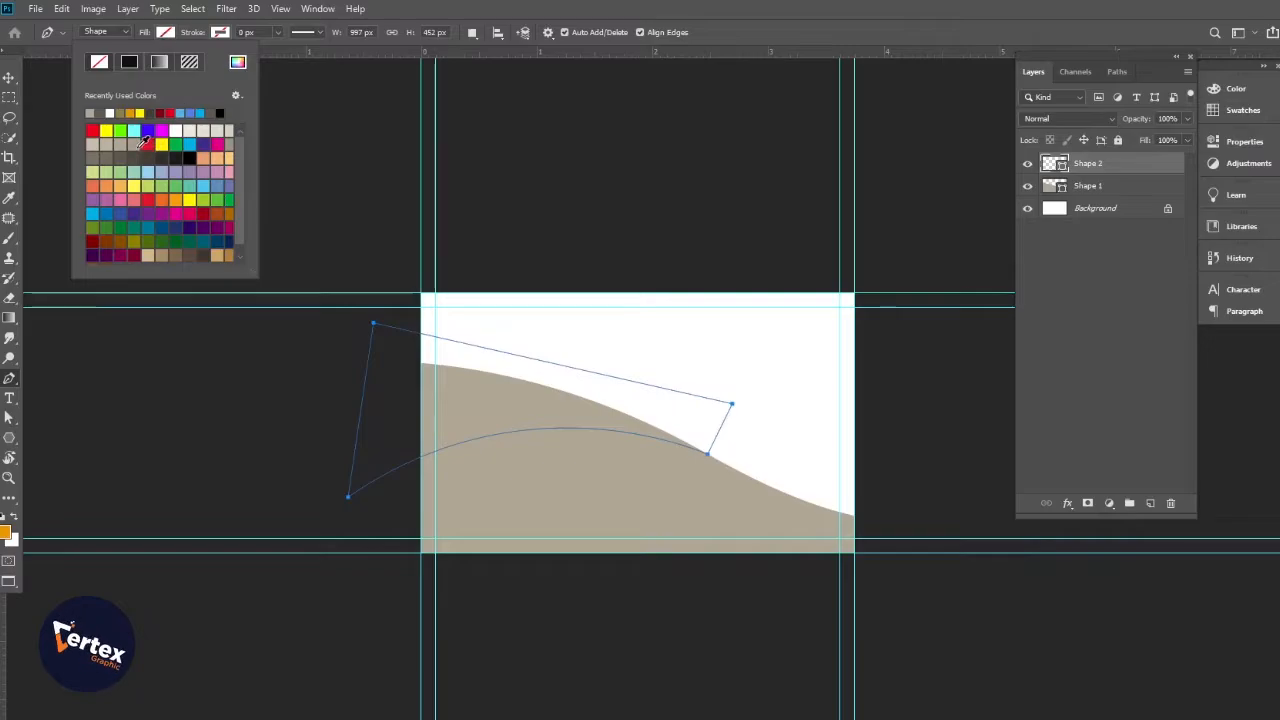
{"action": "left_click", "coordinate": [143, 148]}
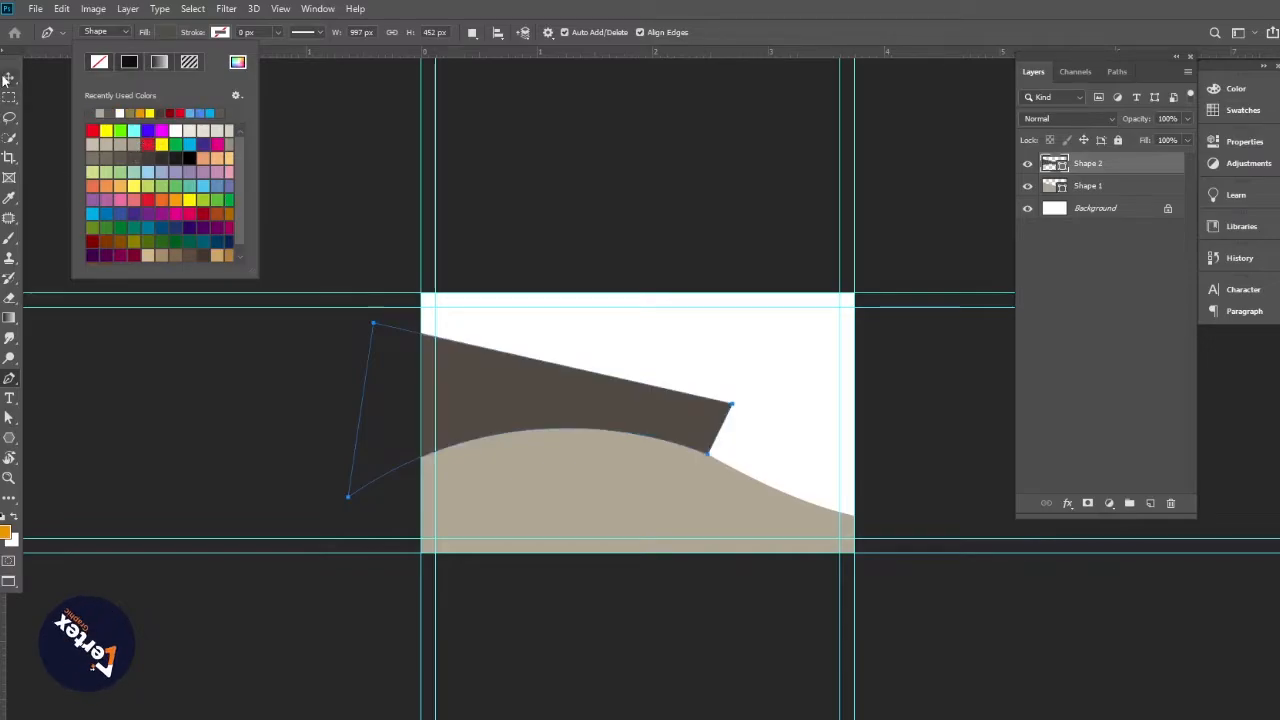
{"action": "left_click", "coordinate": [8, 78]}
{"action": "left_click", "coordinate": [1100, 170], "text": "alt"}
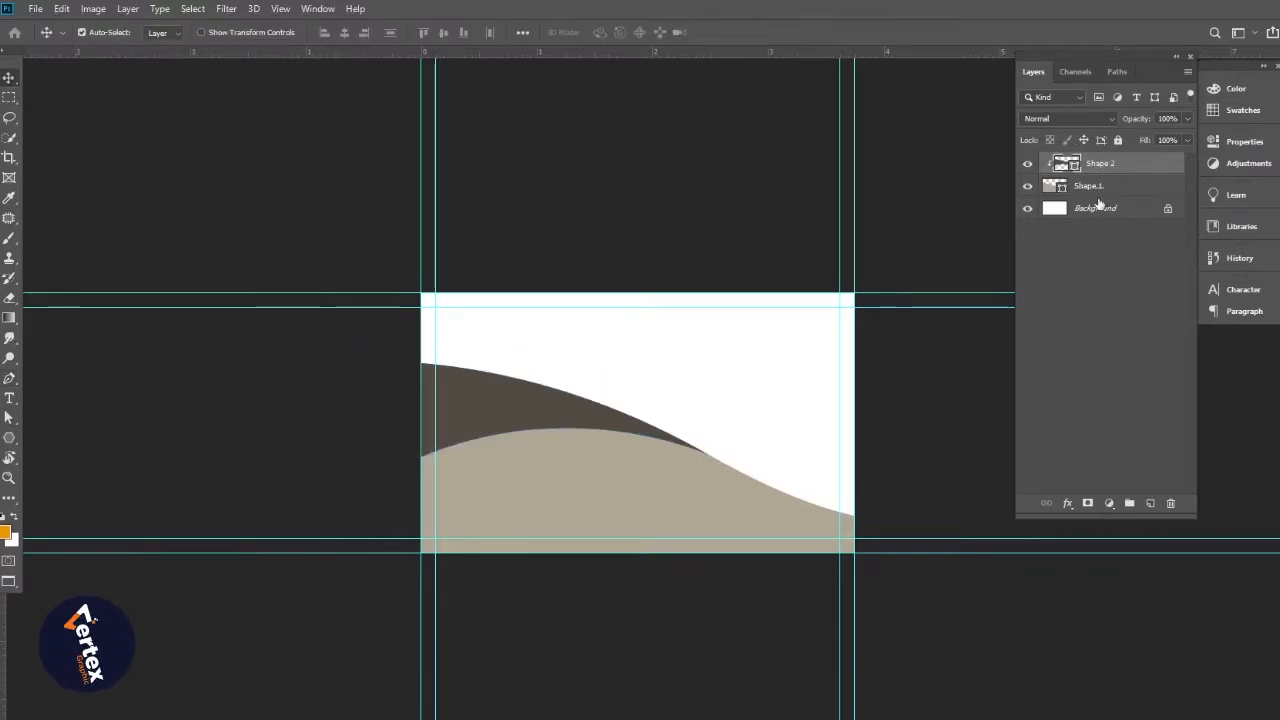
{"action": "key", "text": "p"}
{"action": "key", "text": "ctrl+plus"}
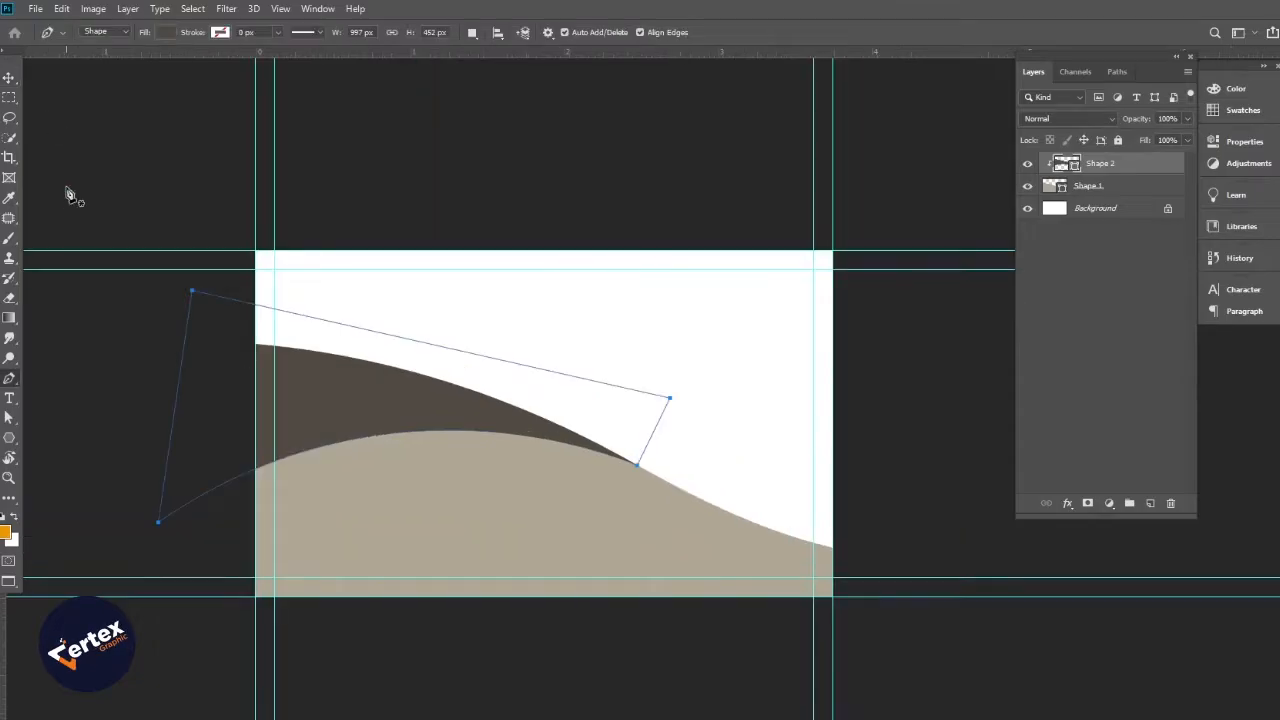
{"action": "left_click", "coordinate": [8, 78]}
{"action": "left_click", "coordinate": [116, 349]}
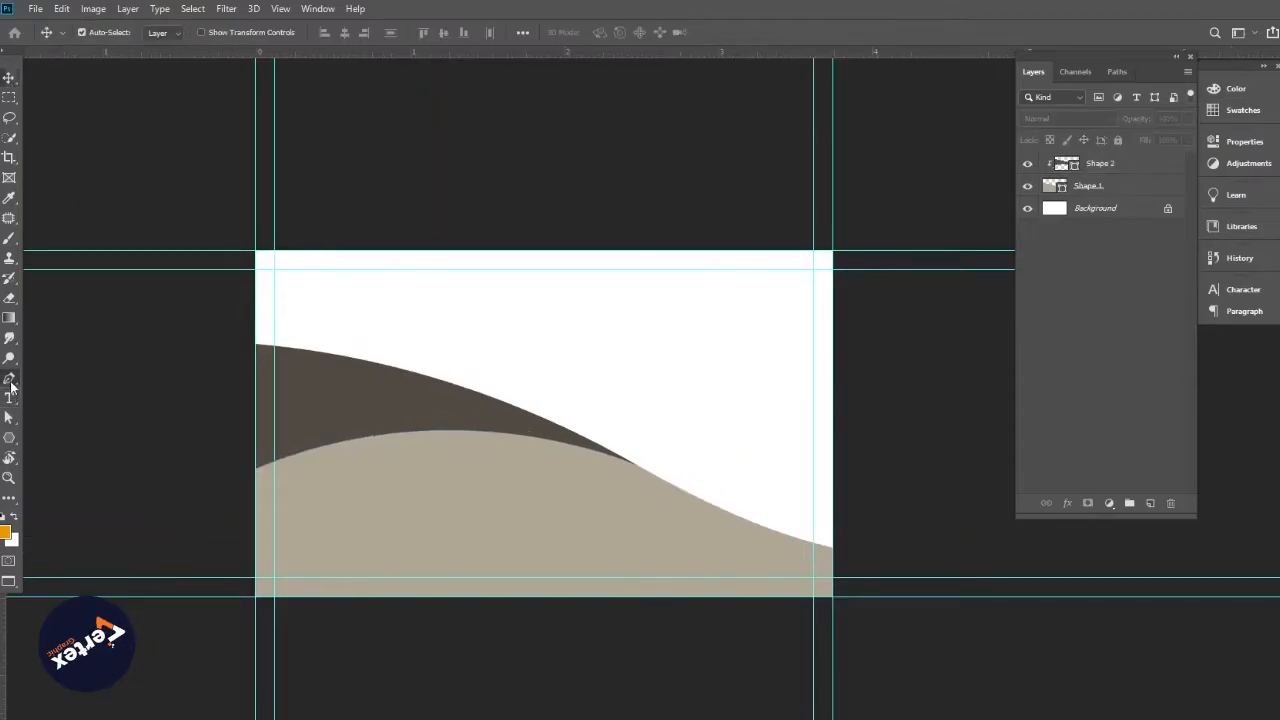
Draw a closed curved path from beyond the card's right edge to the wave crossing and below the card
{"action": "left_click", "coordinate": [9, 378]}
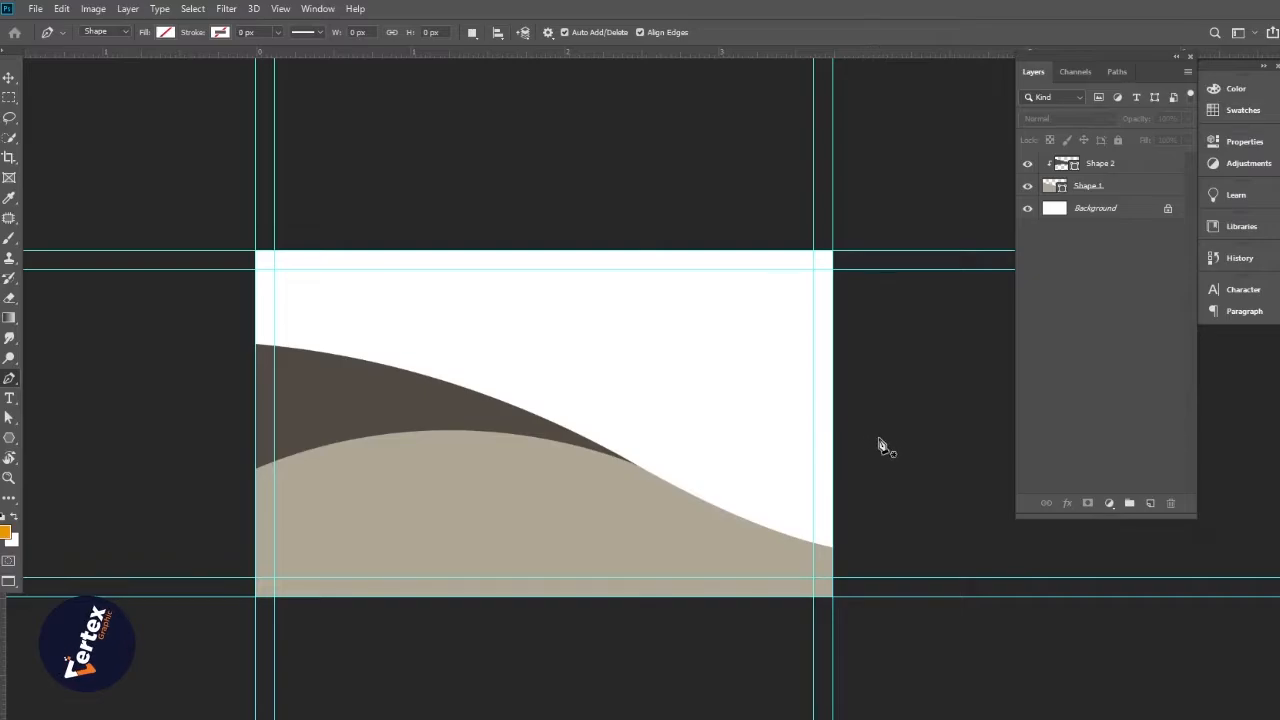
{"action": "left_click", "coordinate": [975, 419]}
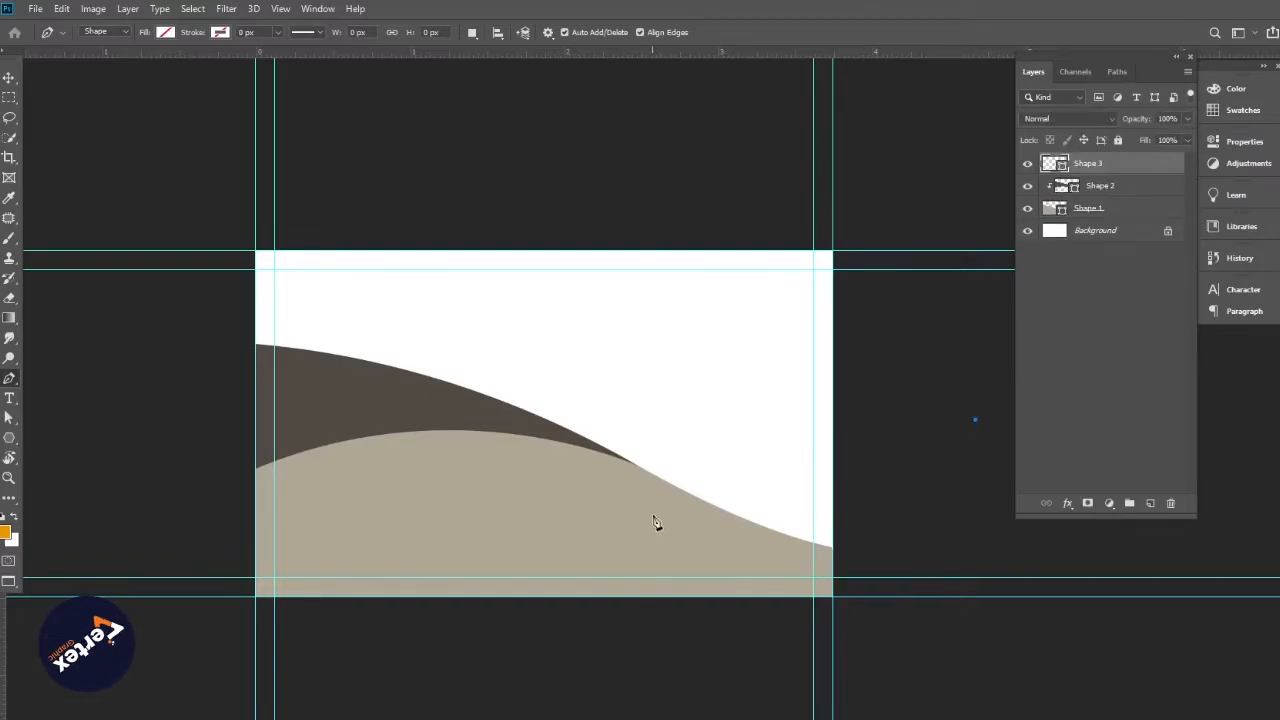
{"action": "left_click_drag", "start_coordinate": [636, 465], "coordinate": [427, 406]}
{"action": "left_click_drag", "start_coordinate": [431, 412], "coordinate": [467, 385]}
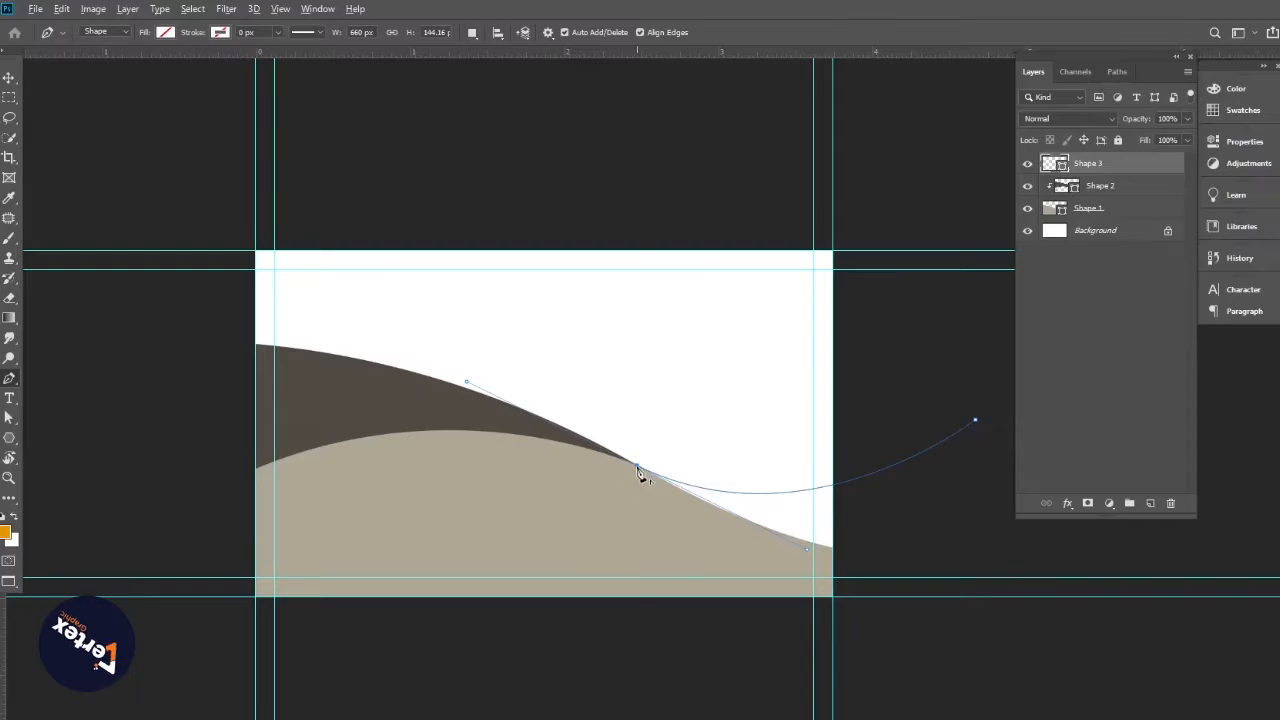
{"action": "left_click_drag", "start_coordinate": [728, 530], "coordinate": [537, 531]}
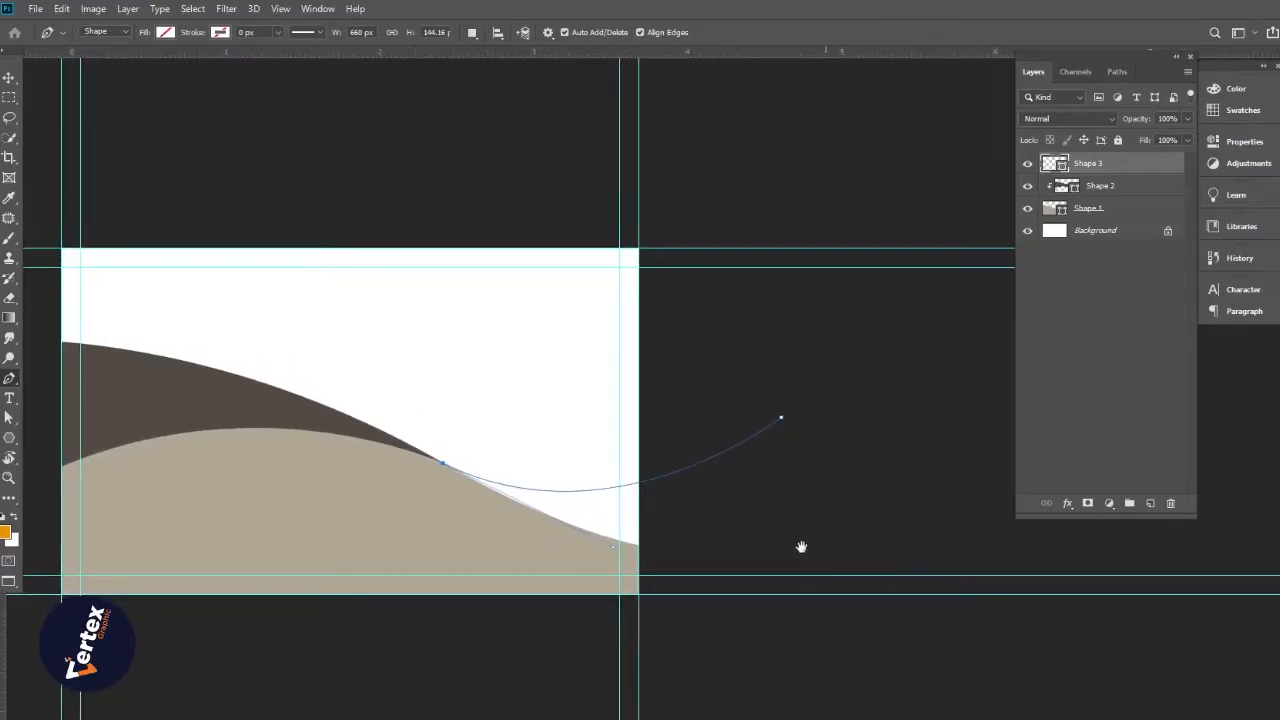
{"action": "left_click_drag", "start_coordinate": [800, 546], "coordinate": [753, 529]}
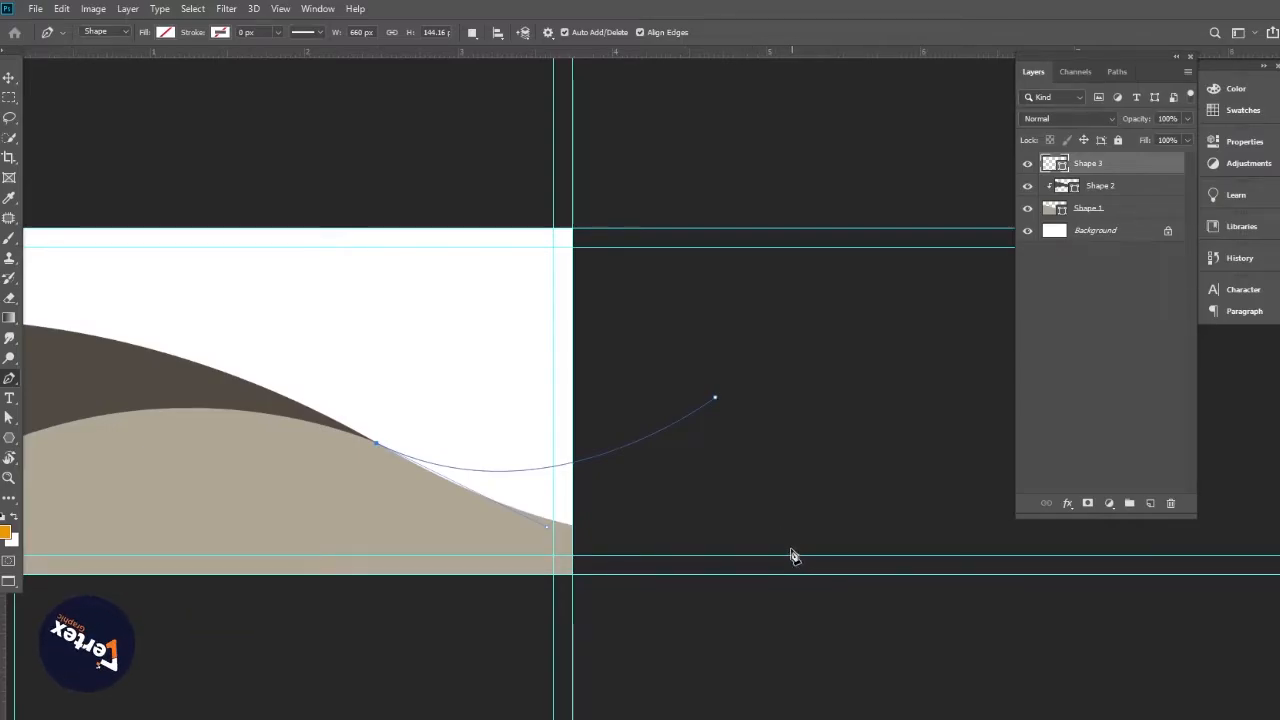
{"action": "left_click_drag", "start_coordinate": [786, 542], "coordinate": [893, 470]}
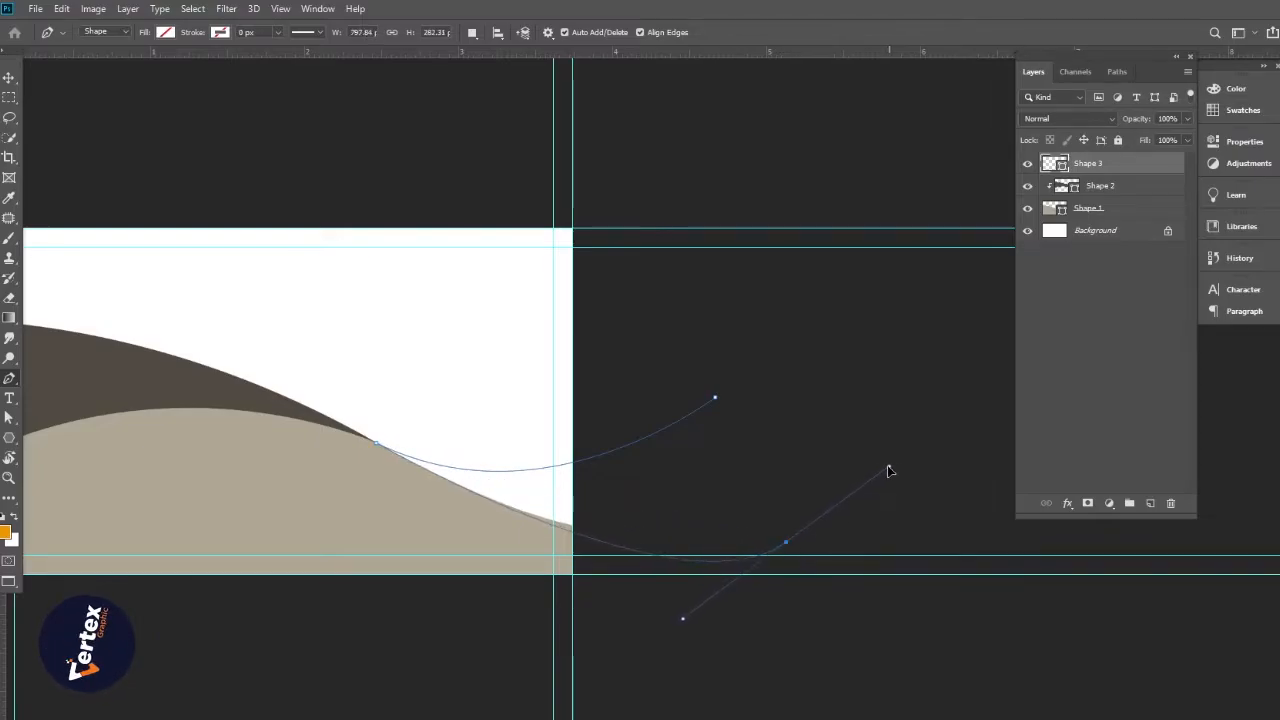
{"action": "left_click_drag", "start_coordinate": [887, 468], "coordinate": [947, 482]}
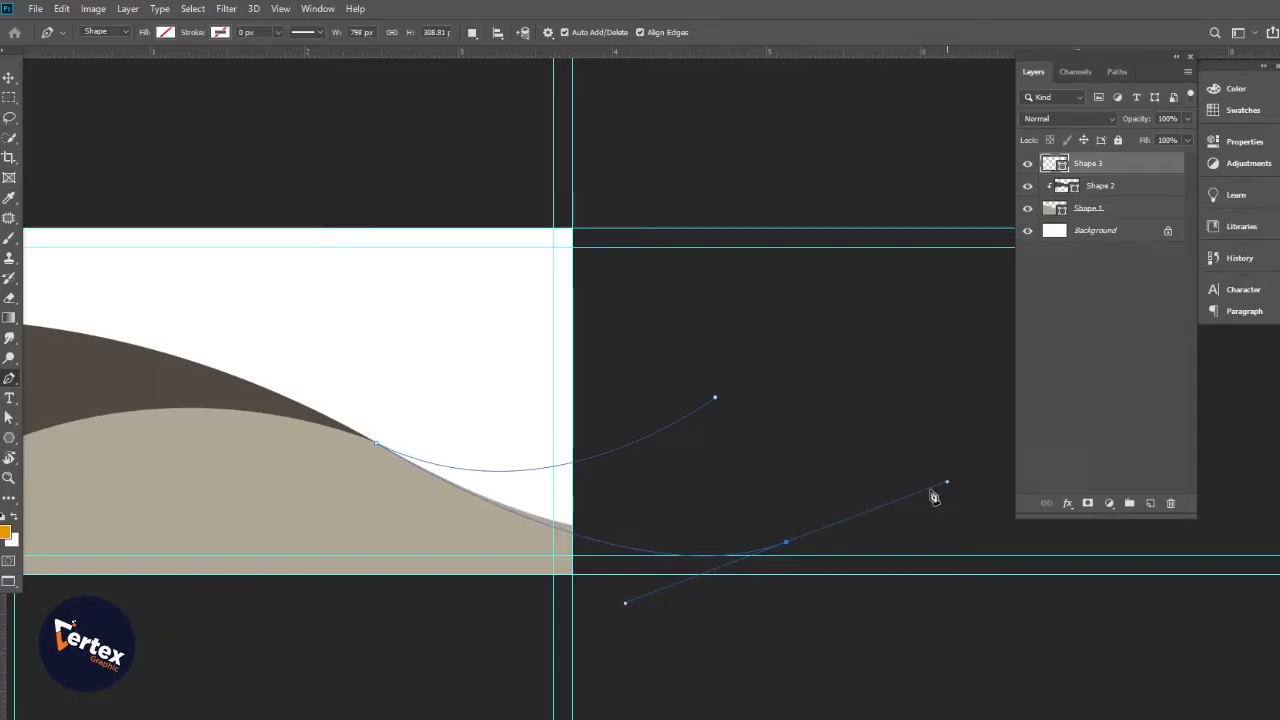
{"action": "left_click", "coordinate": [787, 545], "text": "alt"}
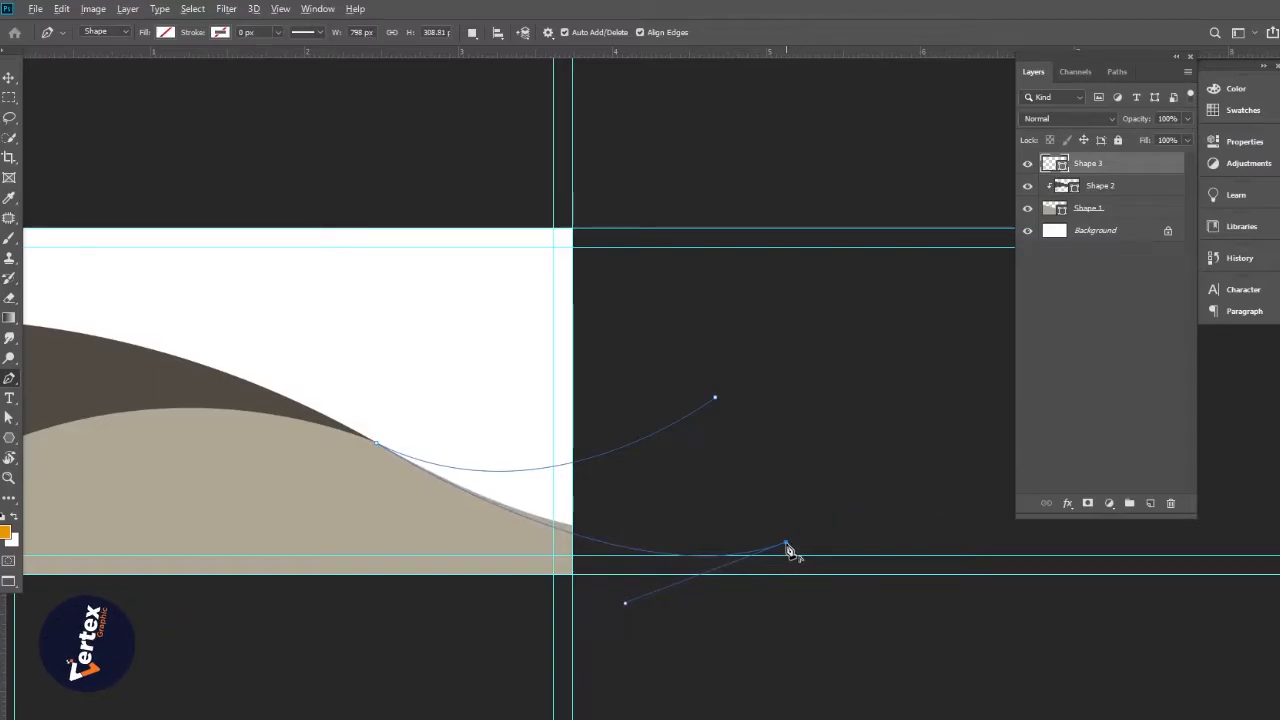
{"action": "left_click", "coordinate": [715, 399]}
Fill Shape 3 with a dark swatch and view the whole card
{"action": "left_click", "coordinate": [163, 32]}
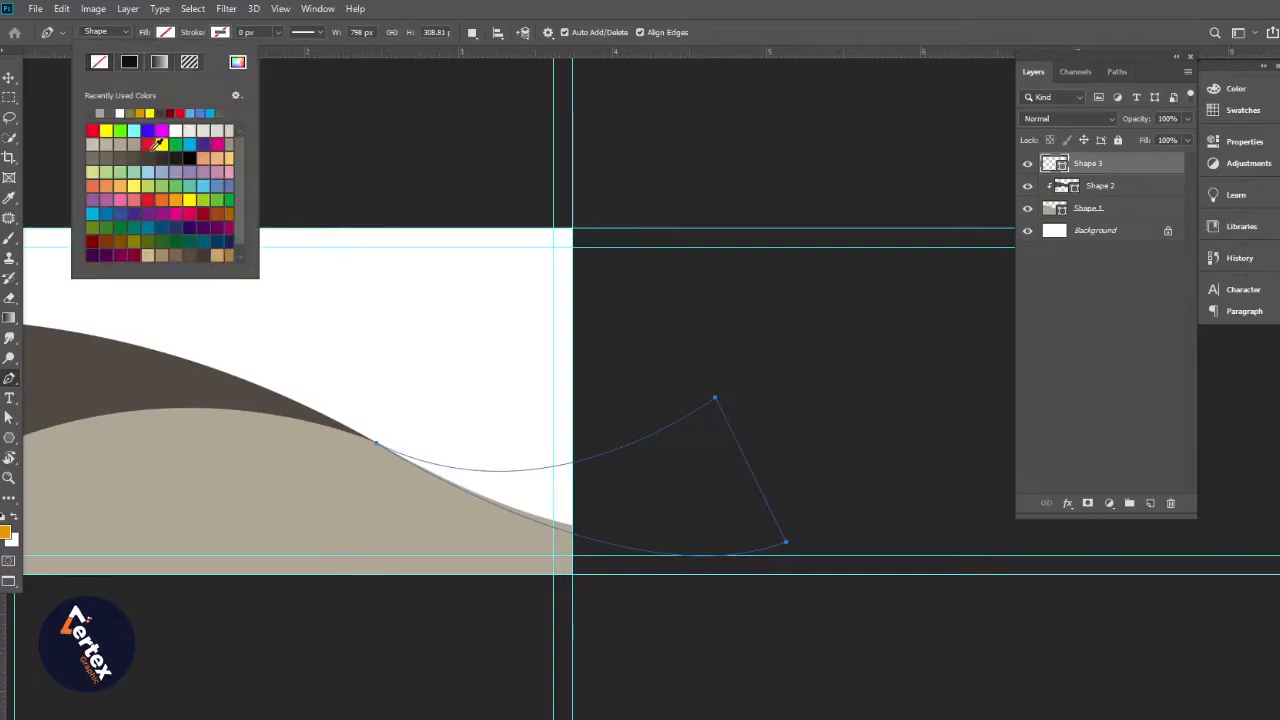
{"action": "left_click", "coordinate": [149, 150]}
{"action": "left_click", "coordinate": [9, 78]}
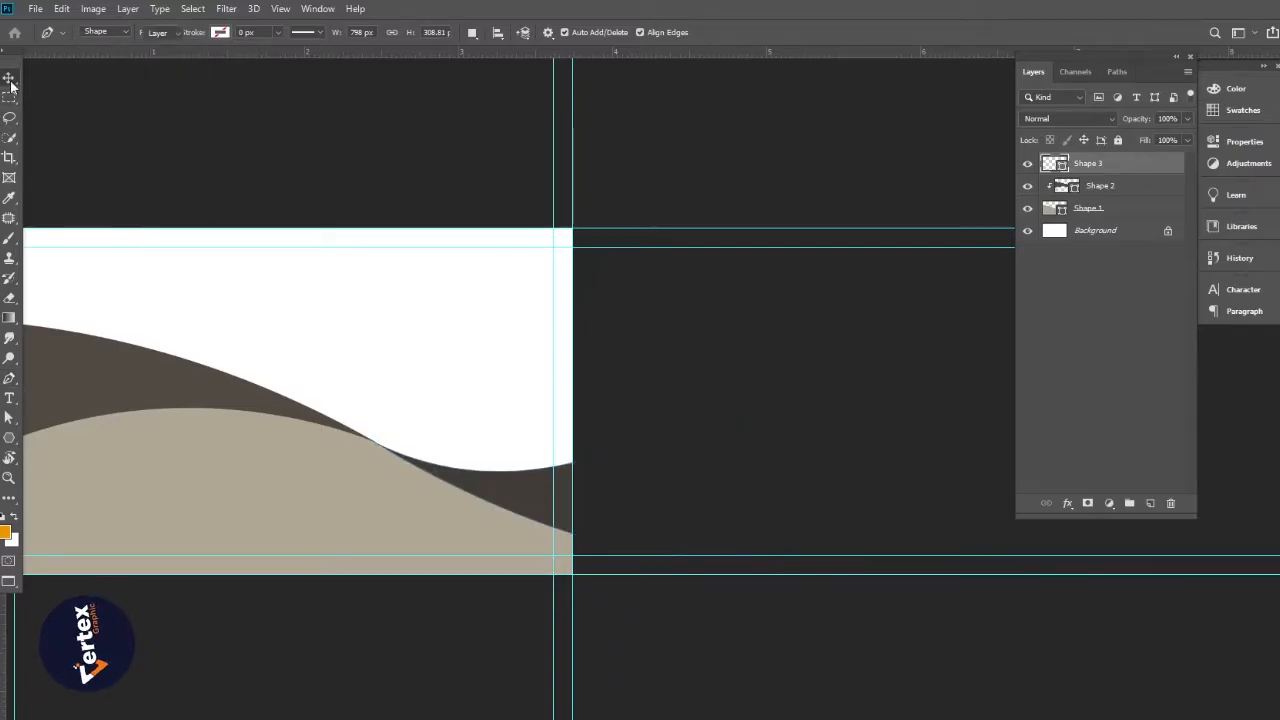
{"action": "left_click", "coordinate": [567, 444], "text": "alt"}
{"action": "left_click_drag", "start_coordinate": [577, 458], "coordinate": [609, 473]}
{"action": "left_click", "coordinate": [618, 468], "text": "ctrl"}
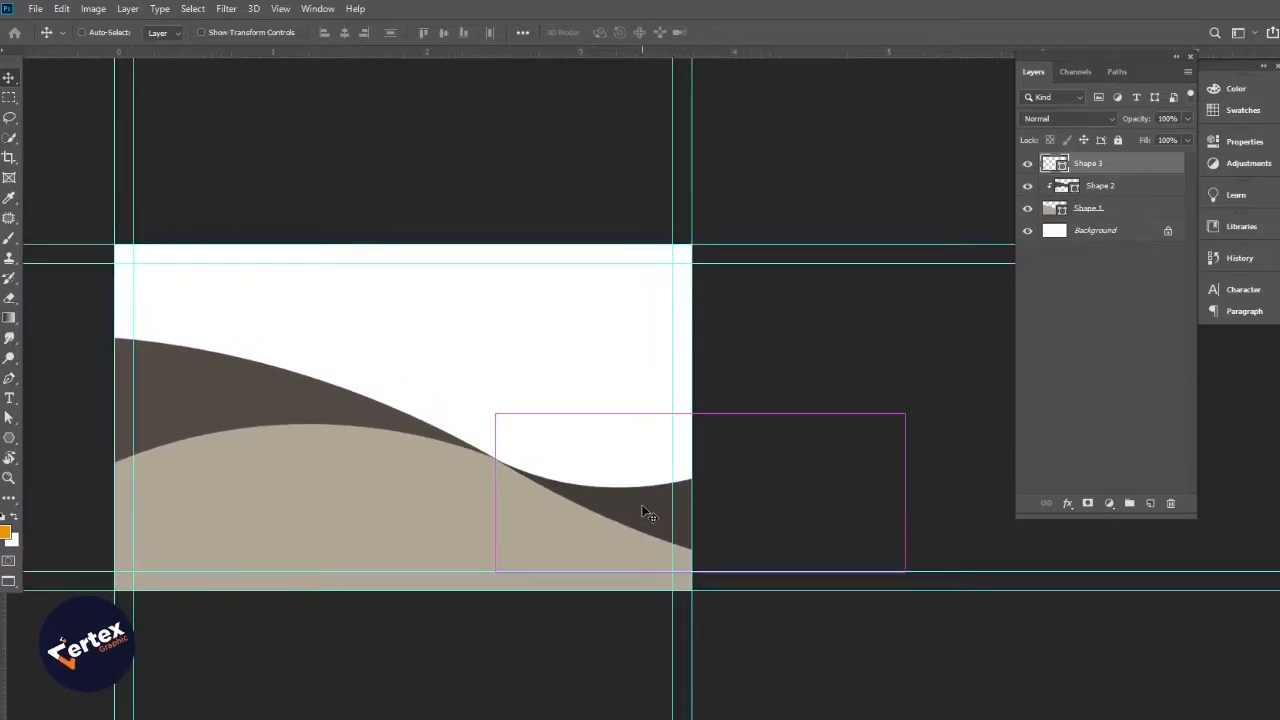
Free-transform Shape 3 to make it narrower and slightly shorter, and commit
{"action": "key", "text": "ctrl+t"}
{"action": "left_click_drag", "start_coordinate": [909, 492], "coordinate": [798, 493]}
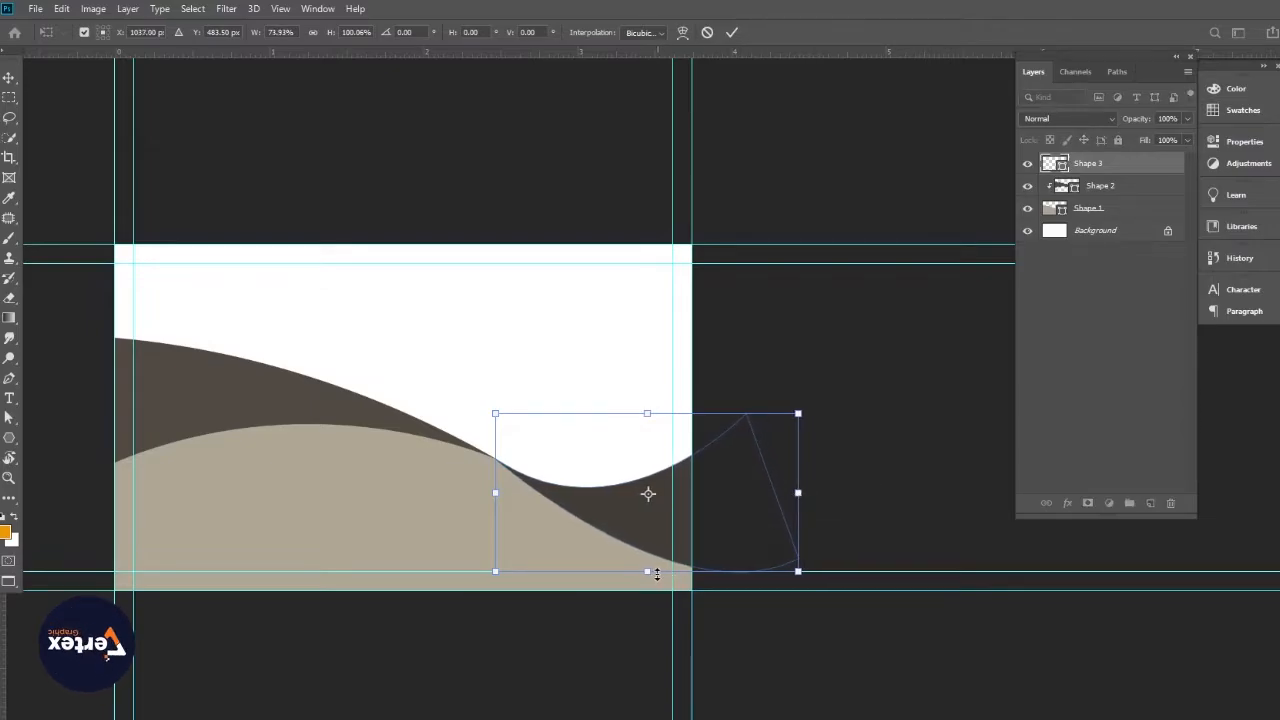
{"action": "left_click_drag", "start_coordinate": [650, 572], "coordinate": [652, 570]}
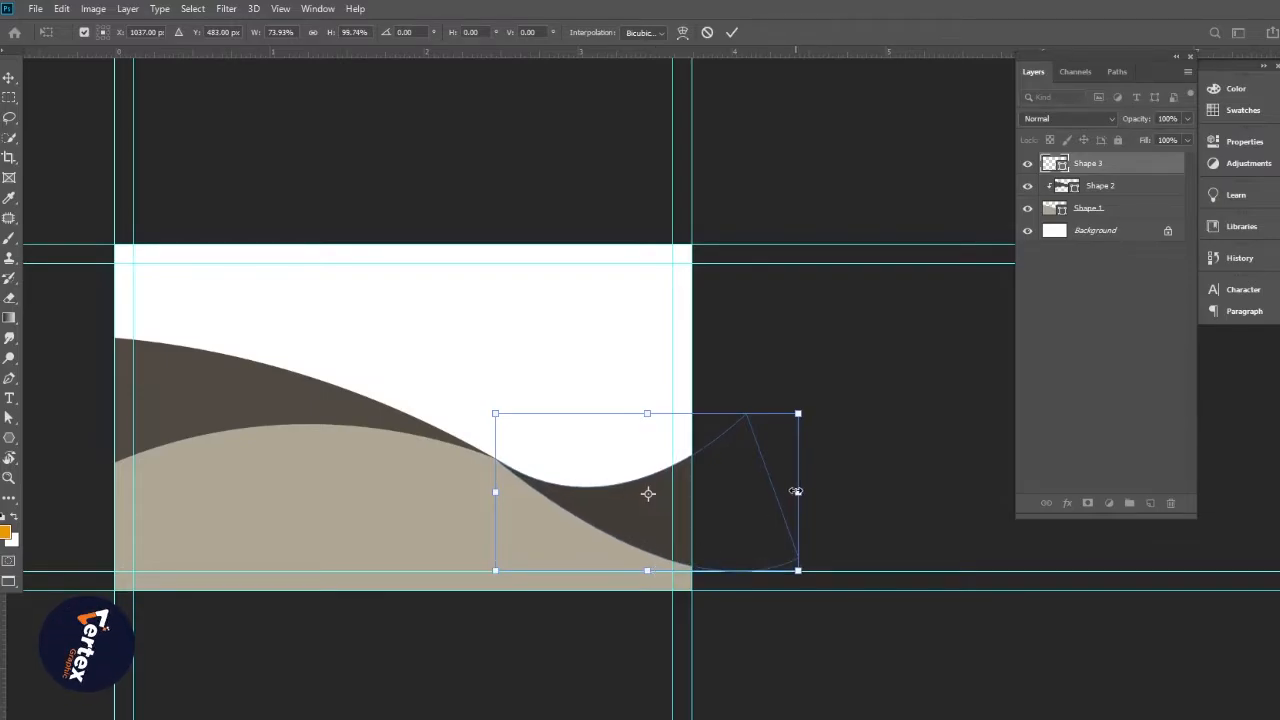
{"action": "key", "text": "Return"}
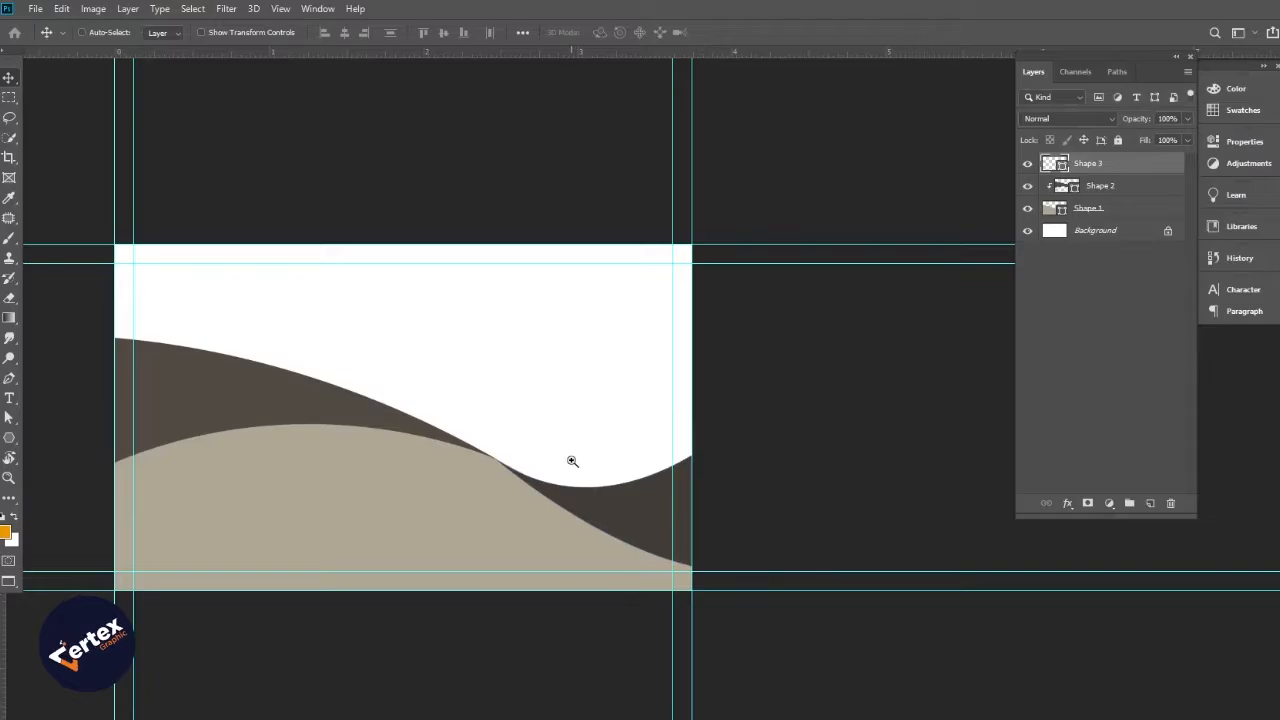
{"action": "left_click", "coordinate": [571, 461], "text": "ctrl"}
{"action": "left_click_drag", "start_coordinate": [573, 462], "coordinate": [619, 485]}
{"action": "left_click", "coordinate": [586, 471], "text": "alt"}
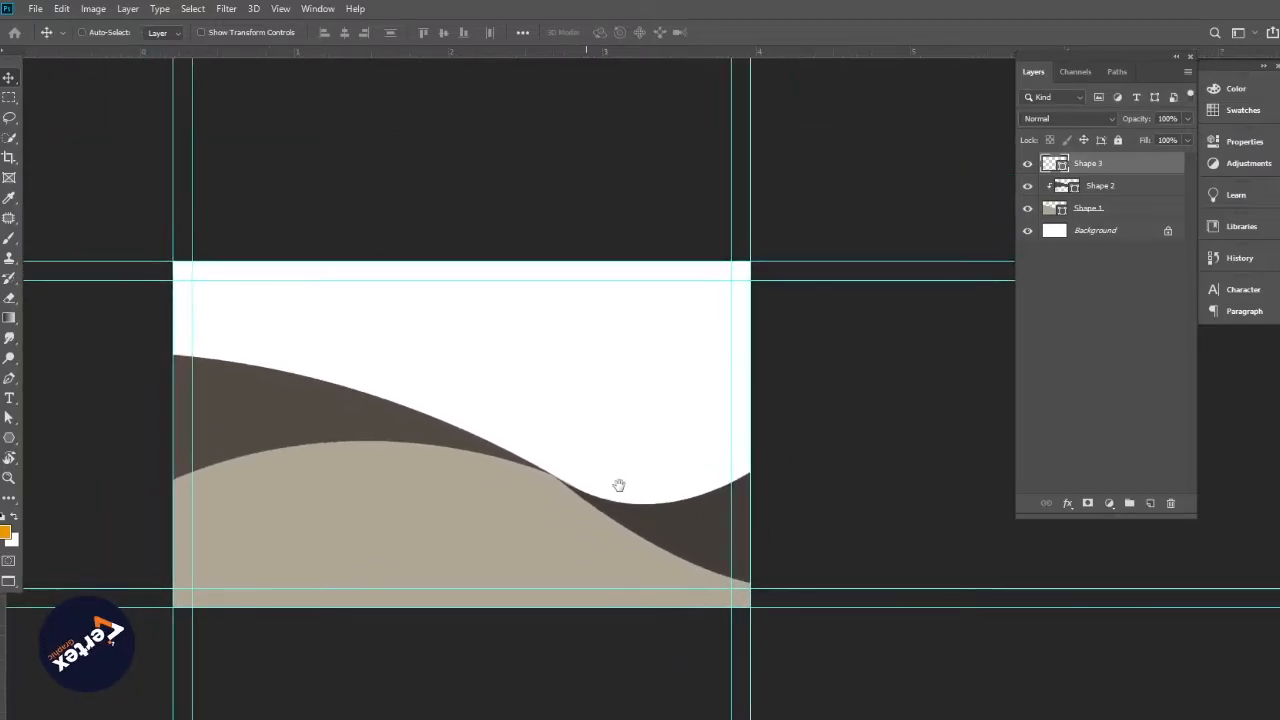
{"action": "left_click", "coordinate": [110, 494]}
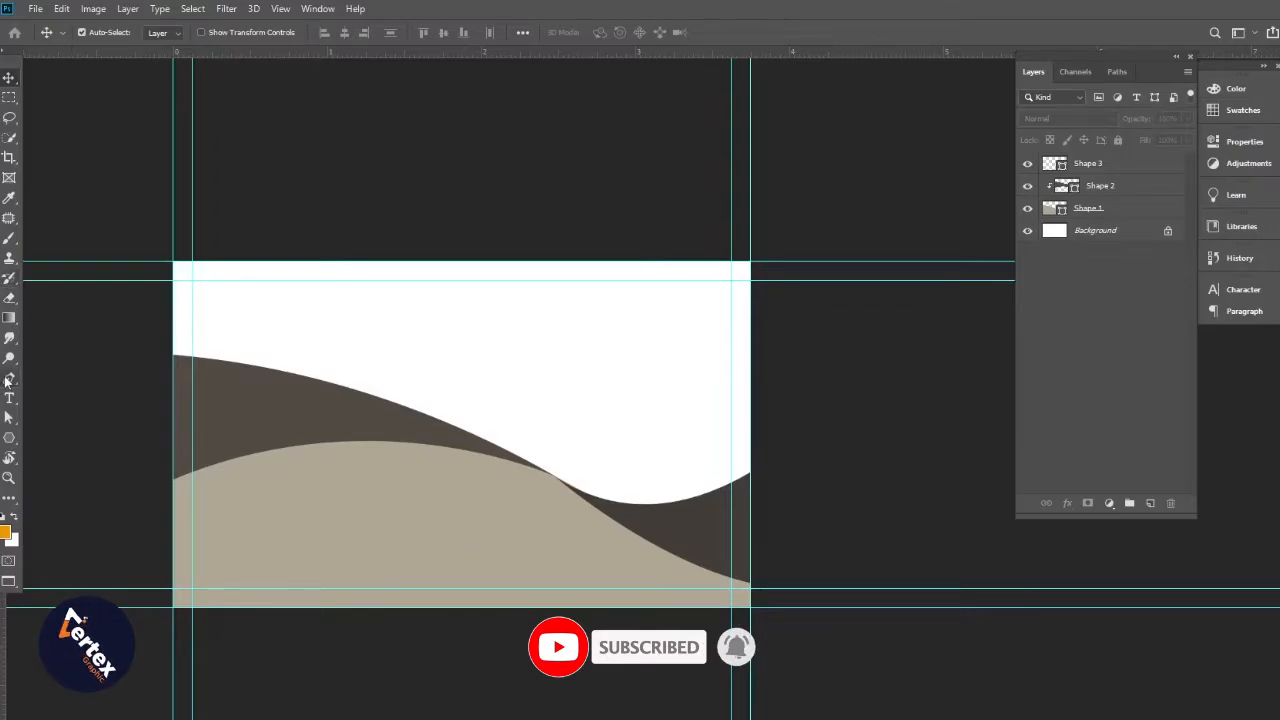
{"action": "key", "text": "p"}
{"action": "left_click_drag", "start_coordinate": [416, 428], "coordinate": [623, 472]}
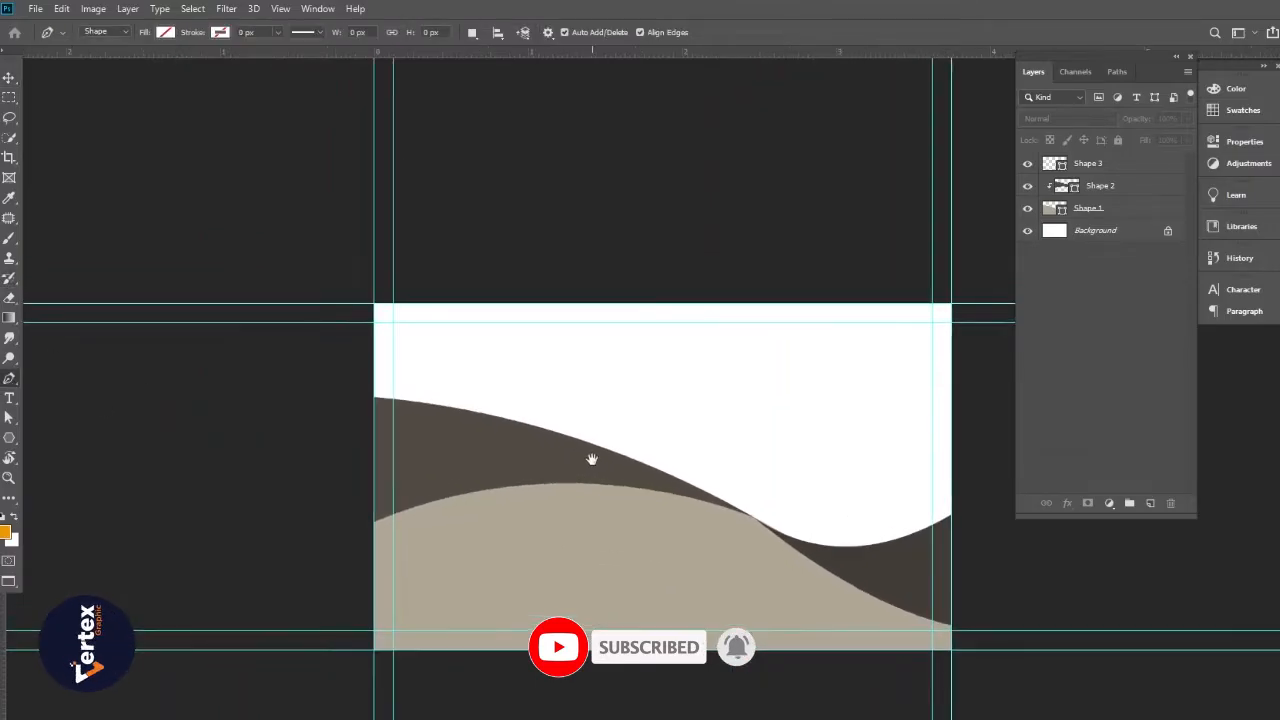
Draw a closed curved wave path from the card's top-left edge down along the dark wave
{"action": "left_click", "coordinate": [623, 472], "text": "ctrl"}
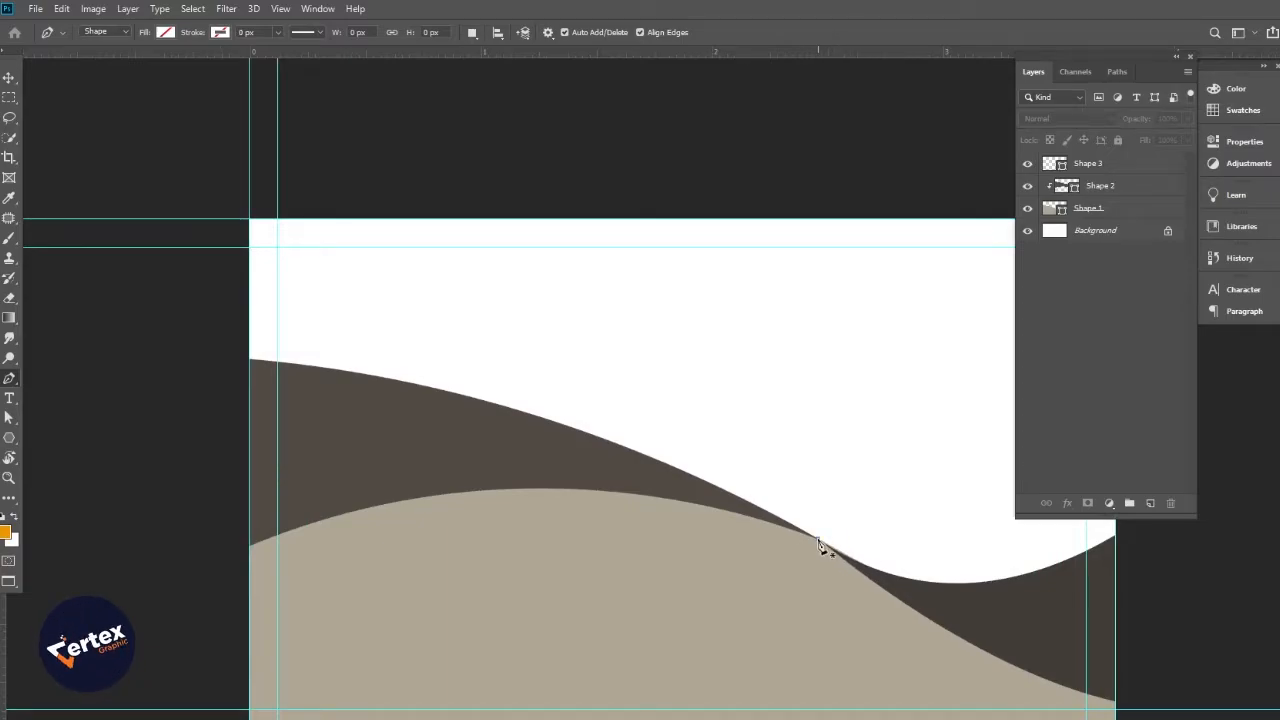
{"action": "left_click", "coordinate": [818, 540]}
{"action": "left_click", "coordinate": [707, 527], "text": "alt"}
{"action": "left_click", "coordinate": [700, 529], "text": "alt"}
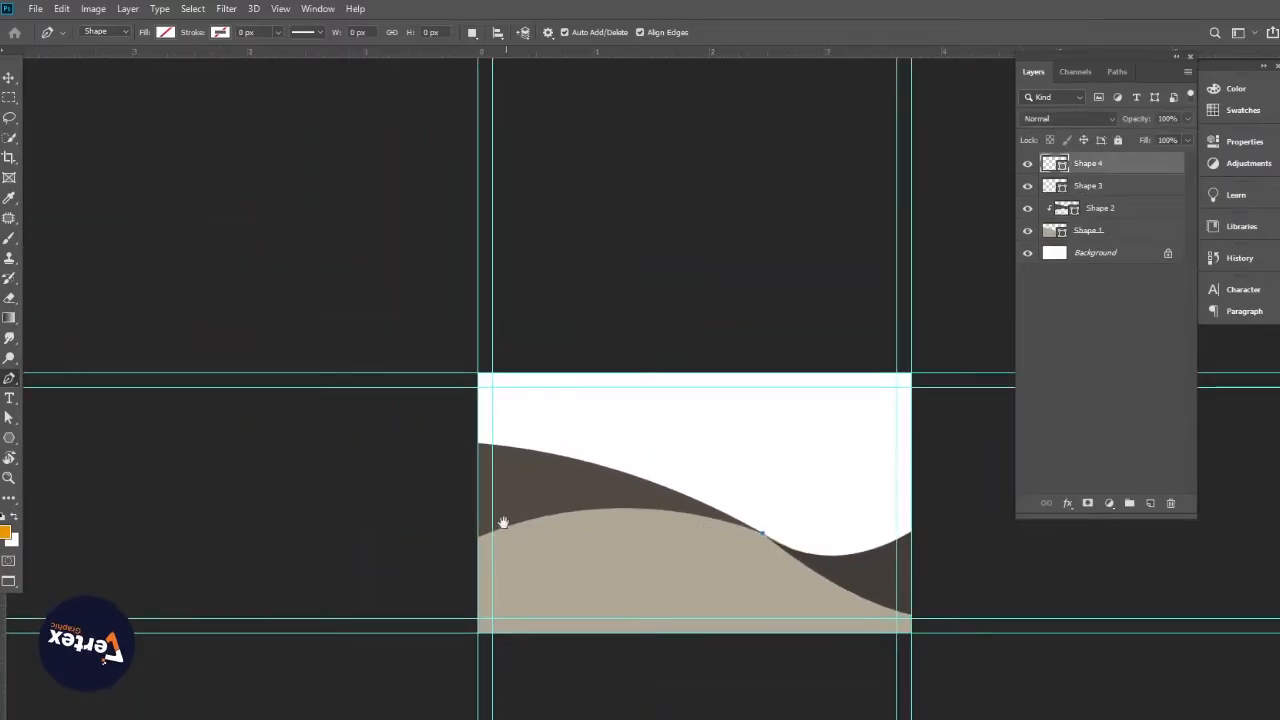
{"action": "left_click_drag", "start_coordinate": [198, 477], "coordinate": [90, 577]}
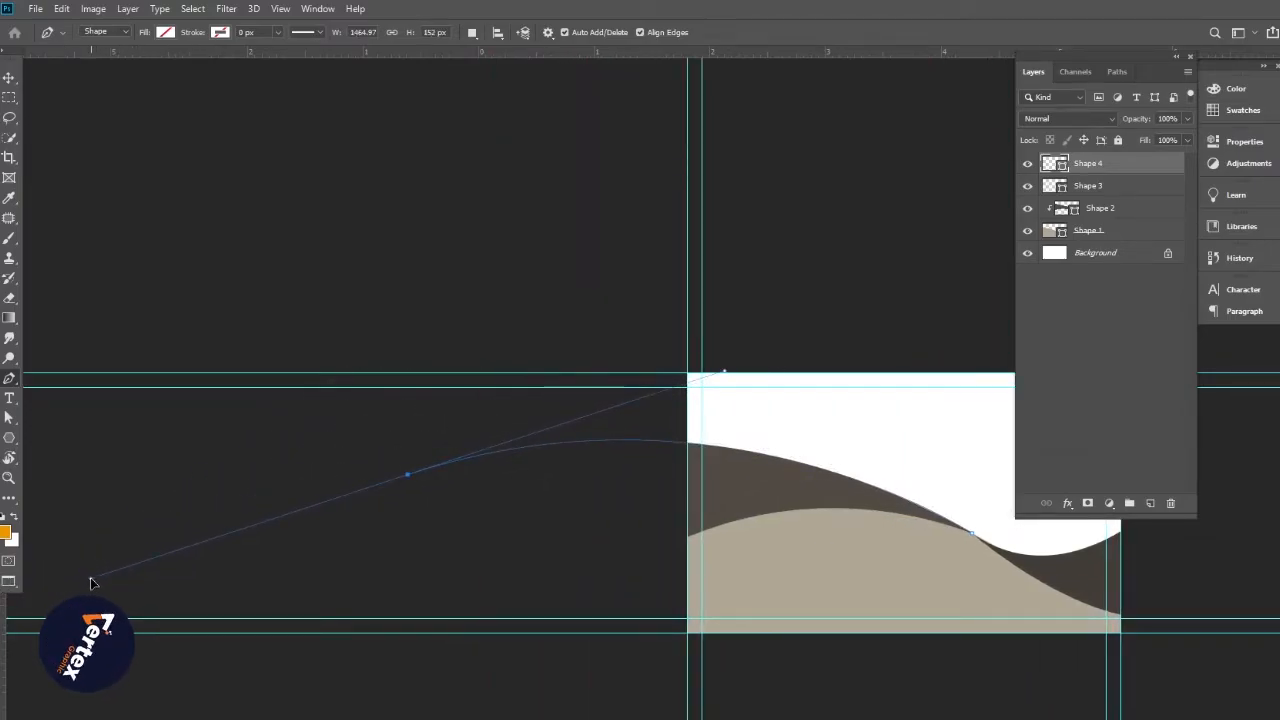
{"action": "left_click", "coordinate": [407, 474], "text": "alt"}
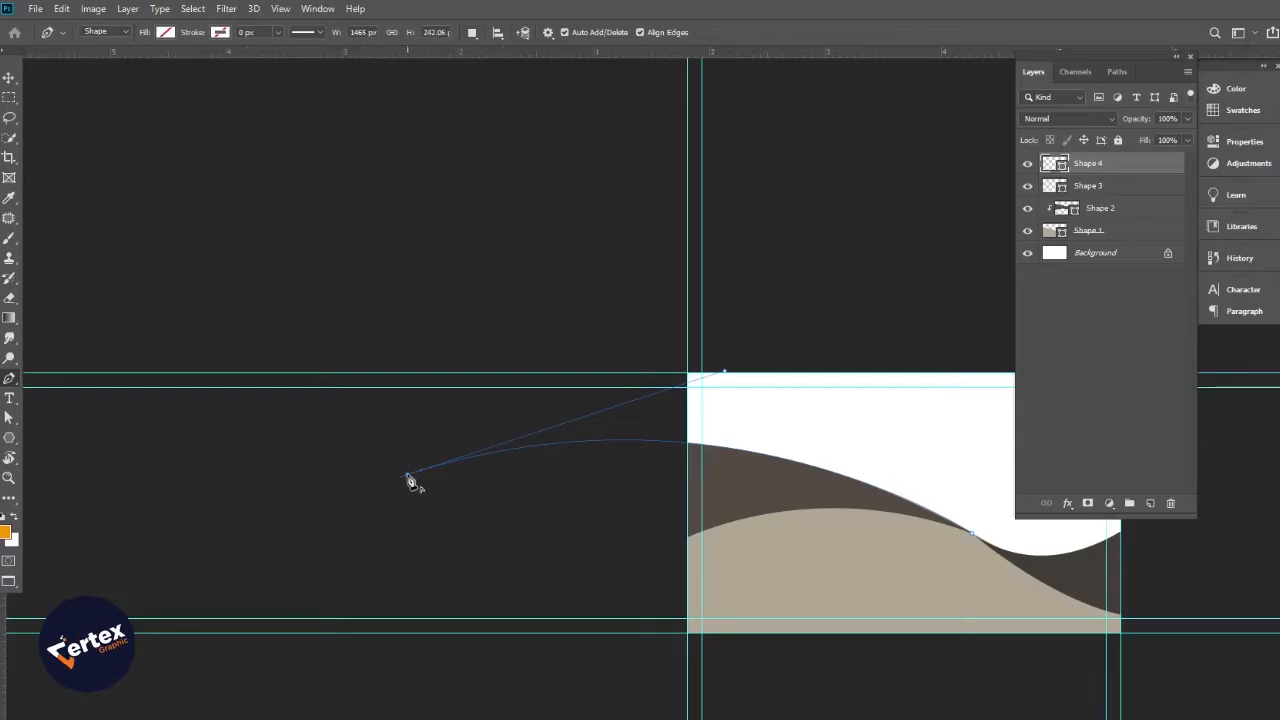
{"action": "left_click_drag", "start_coordinate": [407, 474], "coordinate": [458, 297]}
{"action": "left_click_drag", "start_coordinate": [676, 359], "coordinate": [292, 288]}
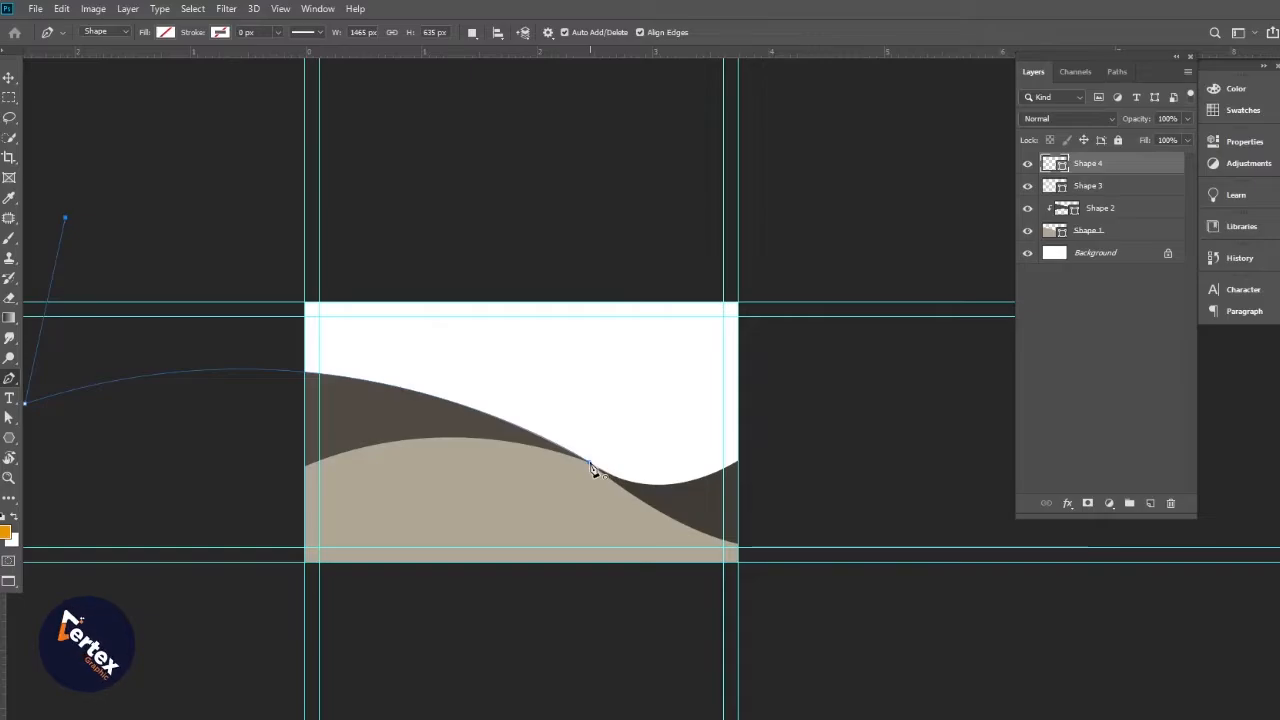
{"action": "left_click_drag", "start_coordinate": [591, 463], "coordinate": [828, 656]}
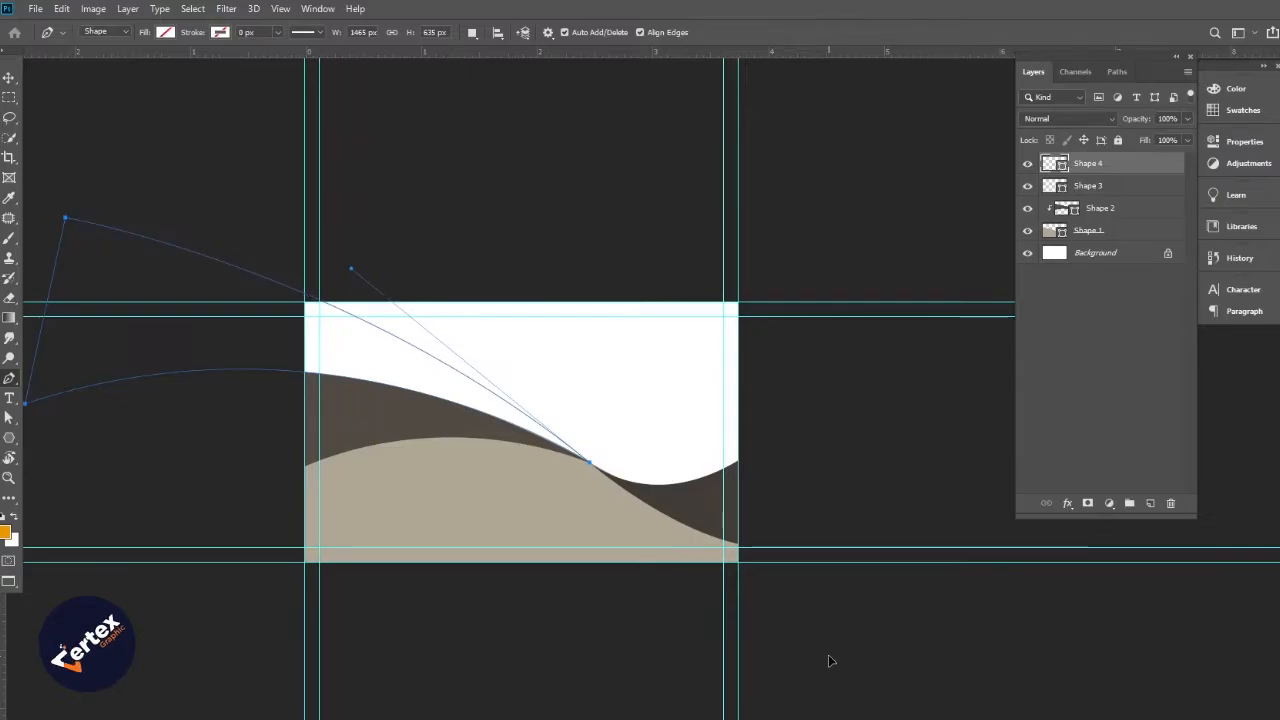
{"action": "left_click_drag", "start_coordinate": [828, 654], "coordinate": [828, 654]}
Fill the new Shape 4 wave with a grey swatch
{"action": "left_click", "coordinate": [165, 32]}
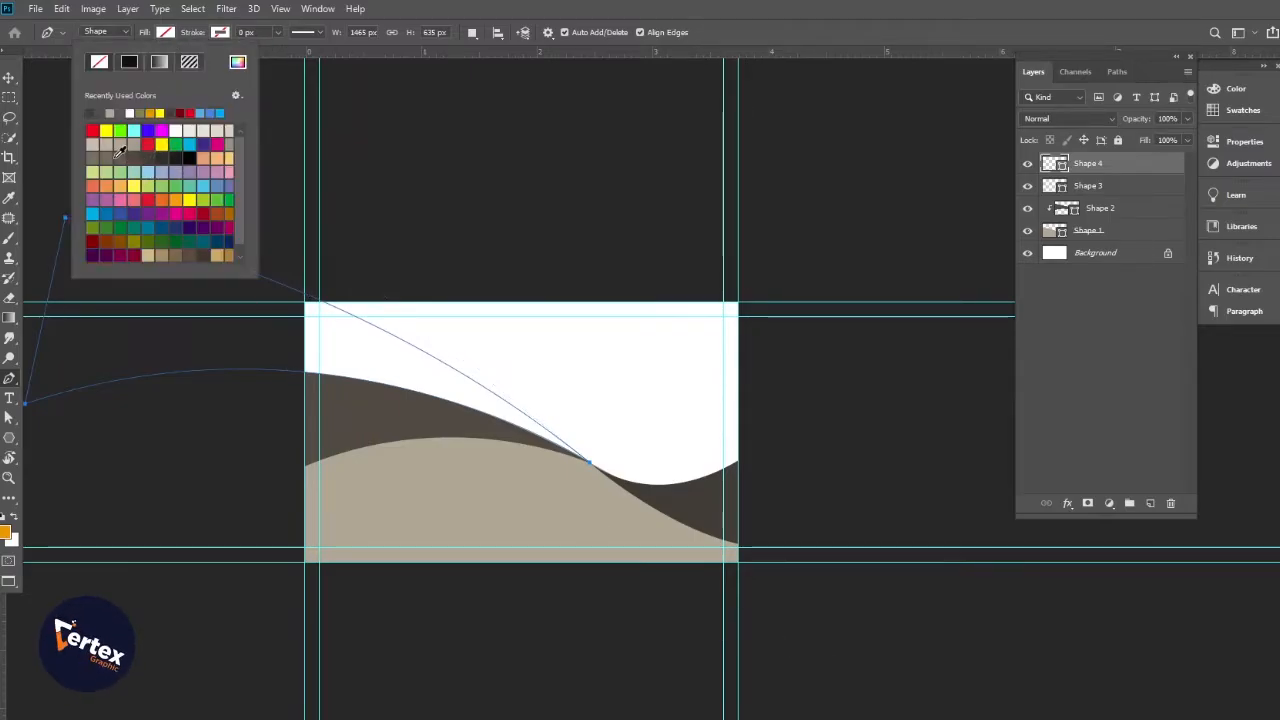
{"action": "left_click", "coordinate": [106, 144]}
{"action": "left_click", "coordinate": [8, 78]}
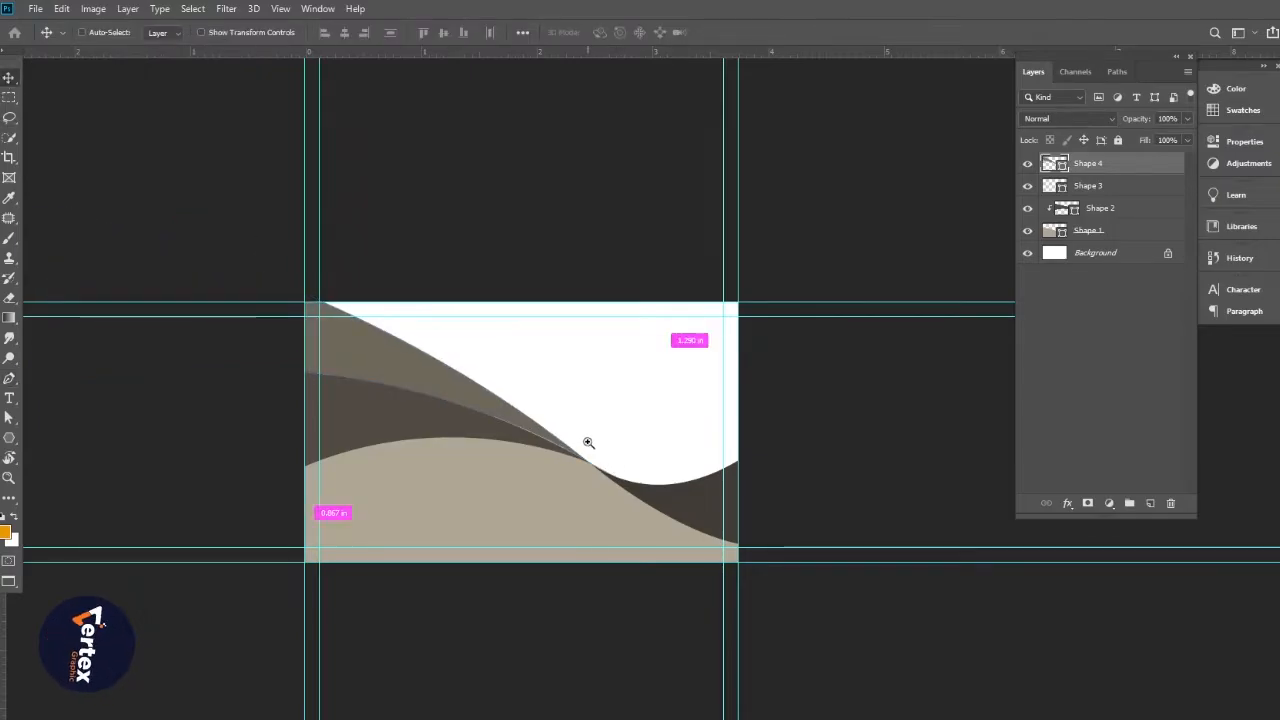
Move Shape 4 up, then nudge it down twice to leave a thin white stripe
{"action": "key", "text": "ctrl+plus"}
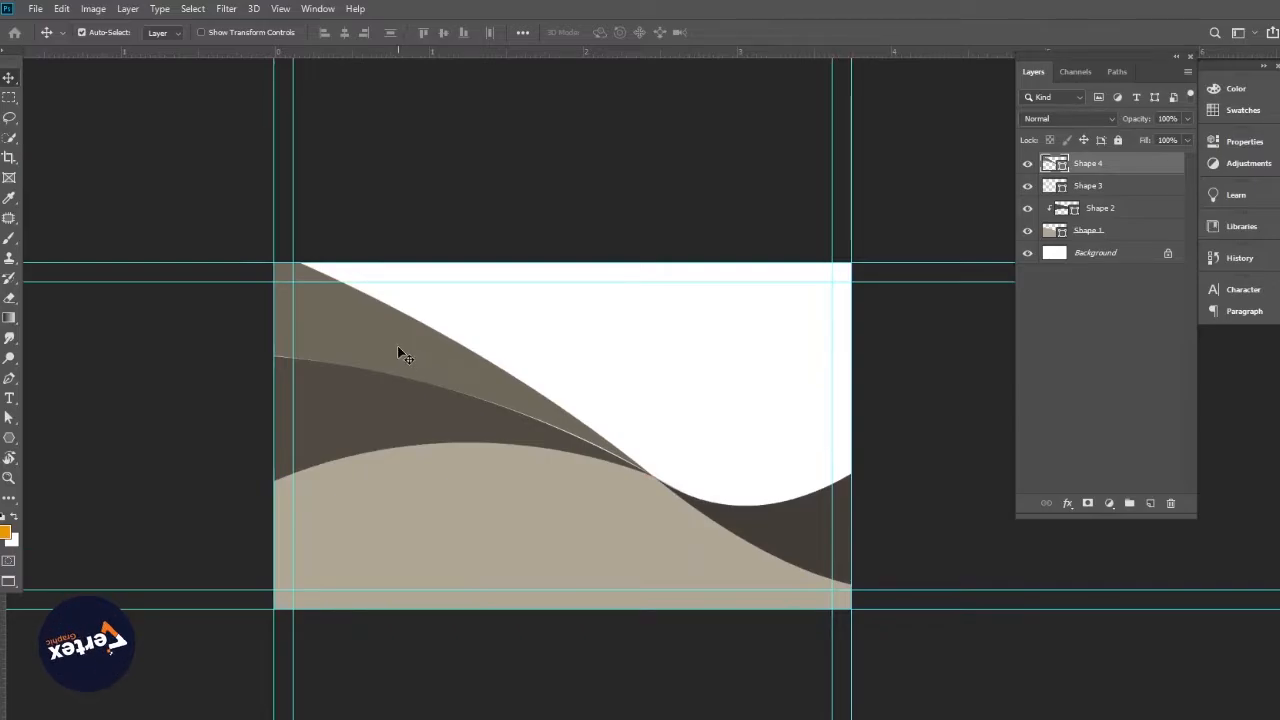
{"action": "left_click_drag", "start_coordinate": [397, 345], "coordinate": [397, 342]}
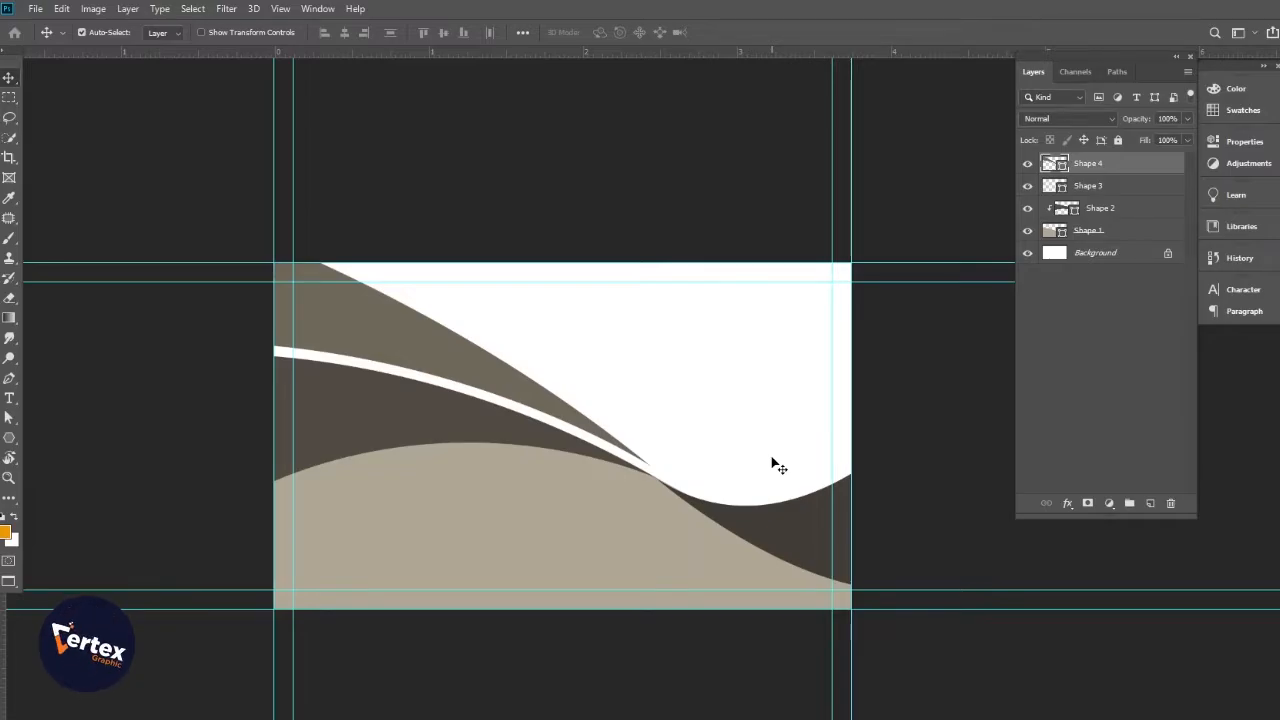
{"action": "key", "text": "Down"}
{"action": "key", "text": "Down"}
{"action": "key", "text": "Down"}
{"action": "key", "text": "Down"}
{"action": "key", "text": "Down"}
{"action": "key", "text": "Down"}
{"action": "key", "text": "Down"}
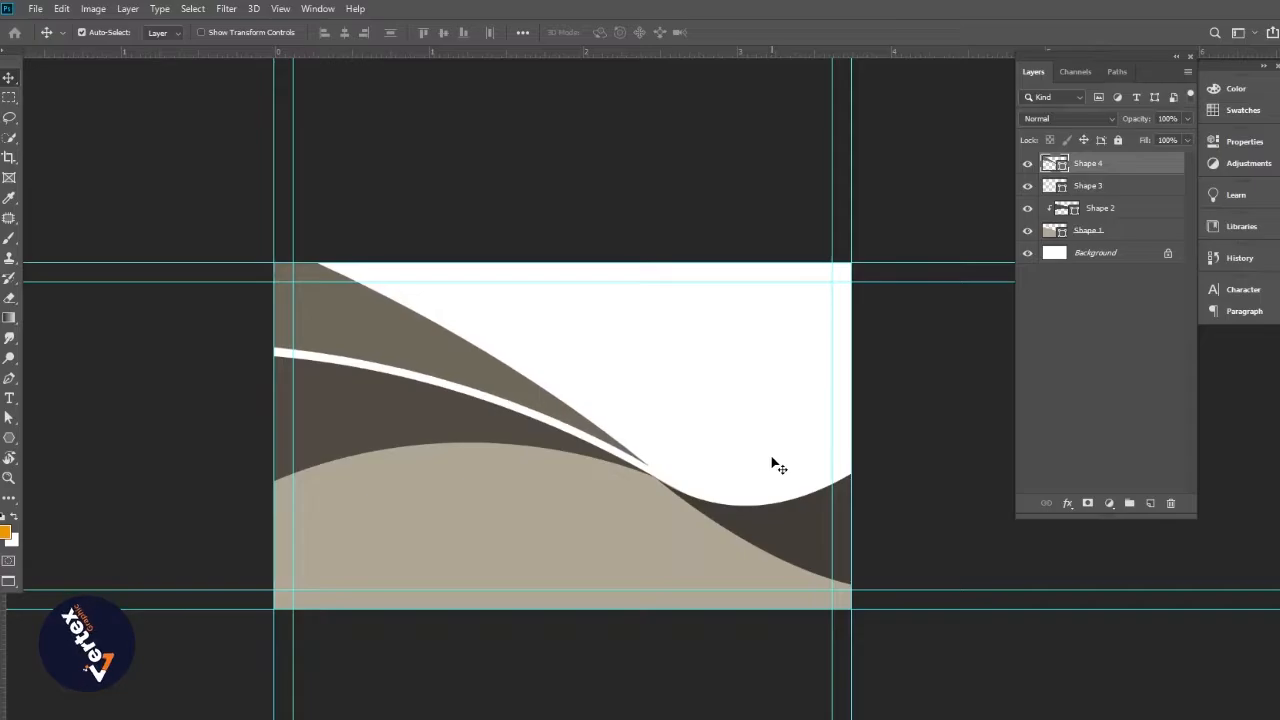
{"action": "key", "text": "Down"}
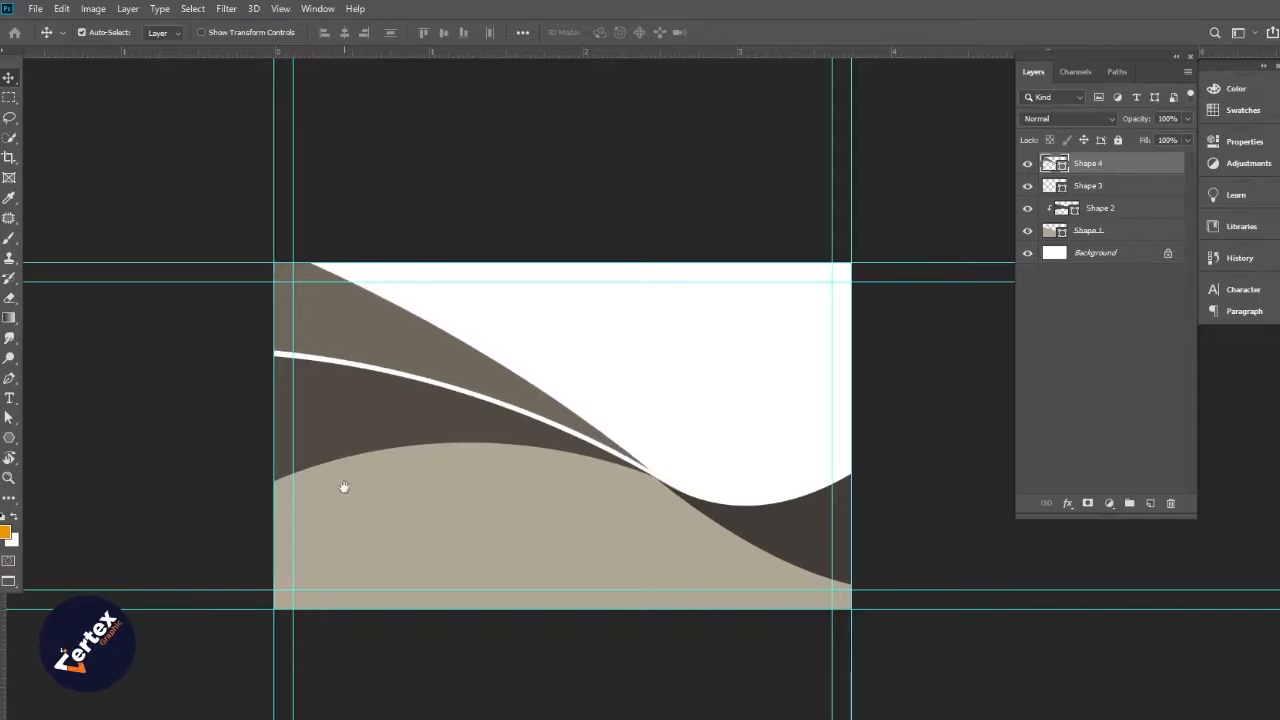
{"action": "left_click_drag", "start_coordinate": [344, 487], "coordinate": [176, 468]}
{"action": "left_click", "coordinate": [9, 381]}
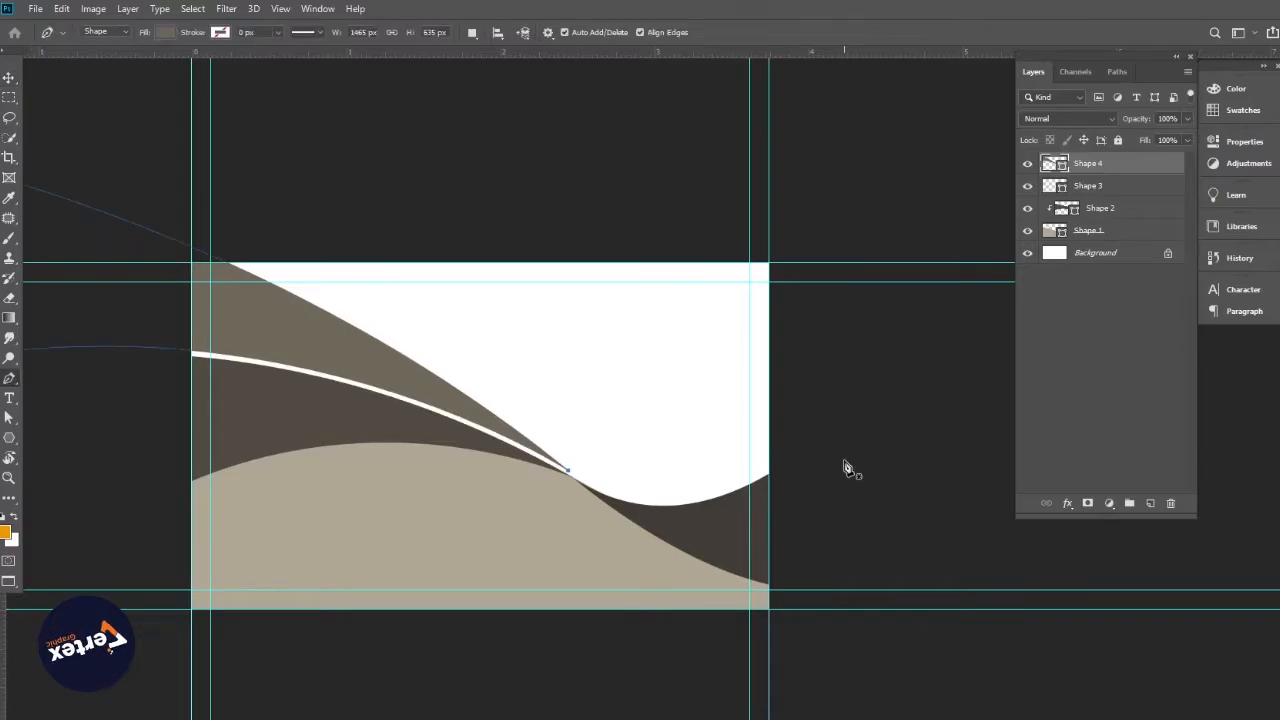
{"action": "left_click", "coordinate": [9, 78]}
{"action": "left_click", "coordinate": [70, 210]}
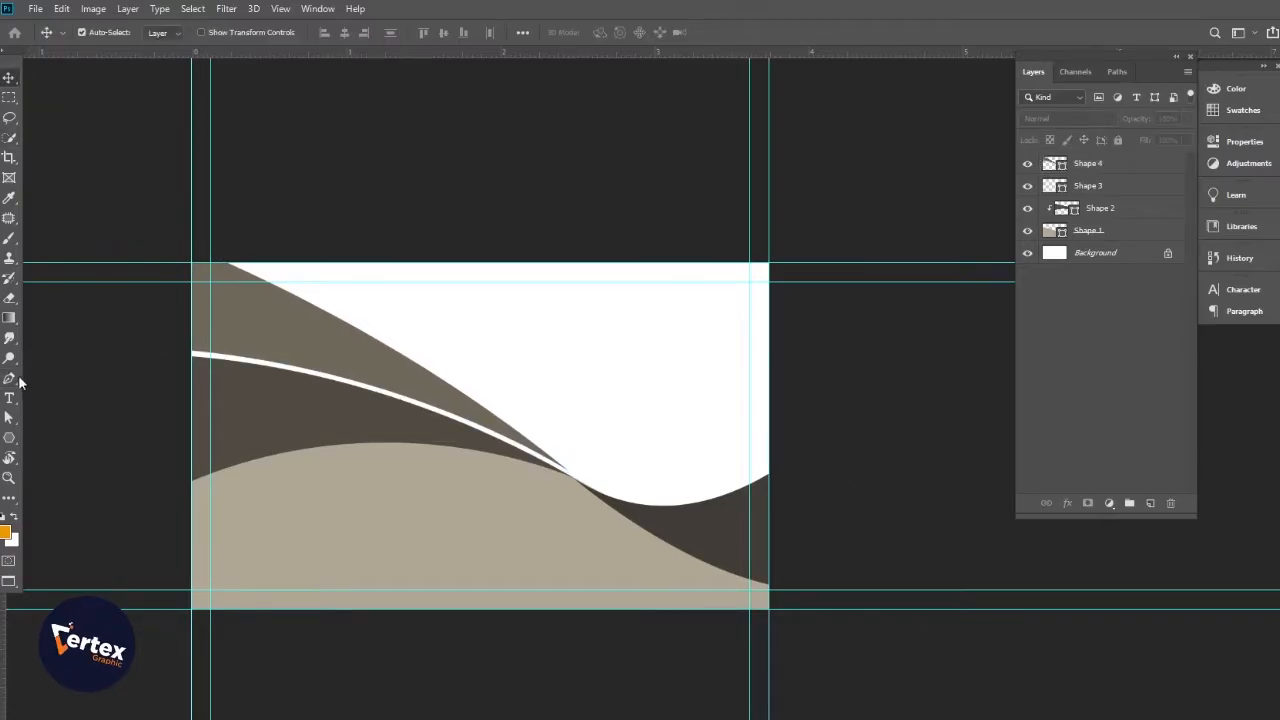
{"action": "left_click", "coordinate": [9, 381]}
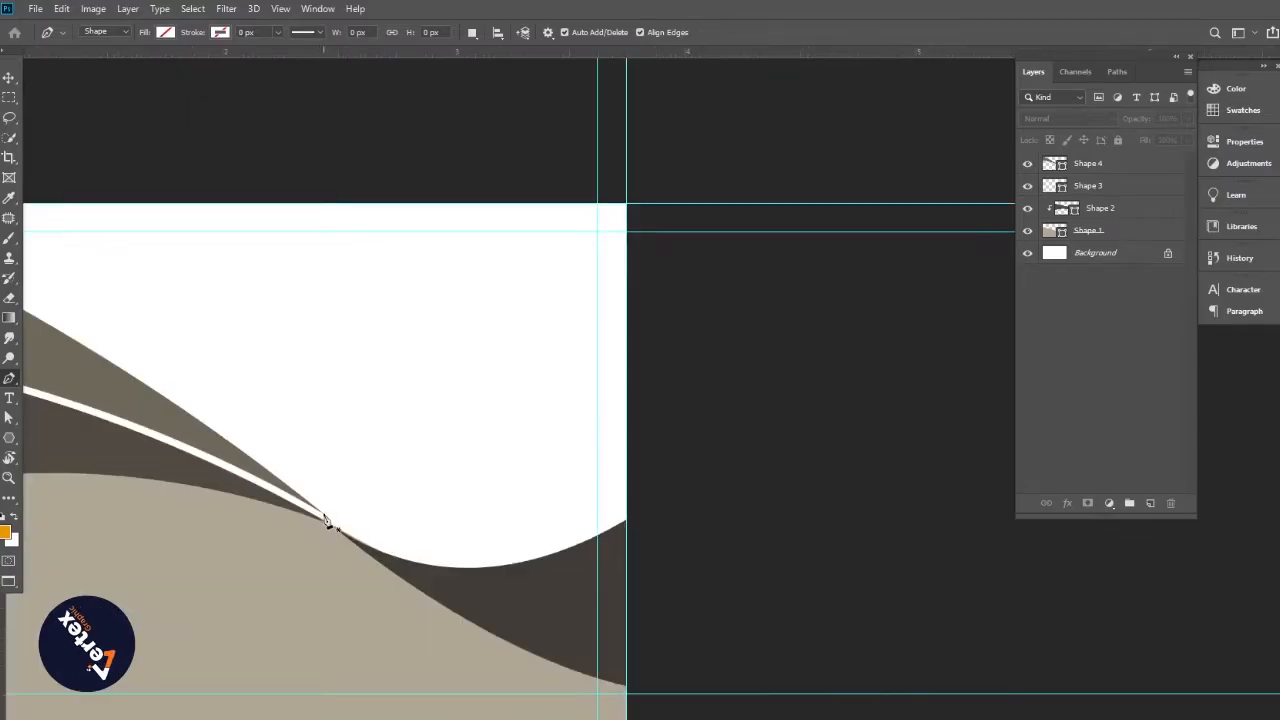
Draw a curved shape from the wave junction along the dark dip past the card's right edge
{"action": "left_click", "coordinate": [325, 517]}
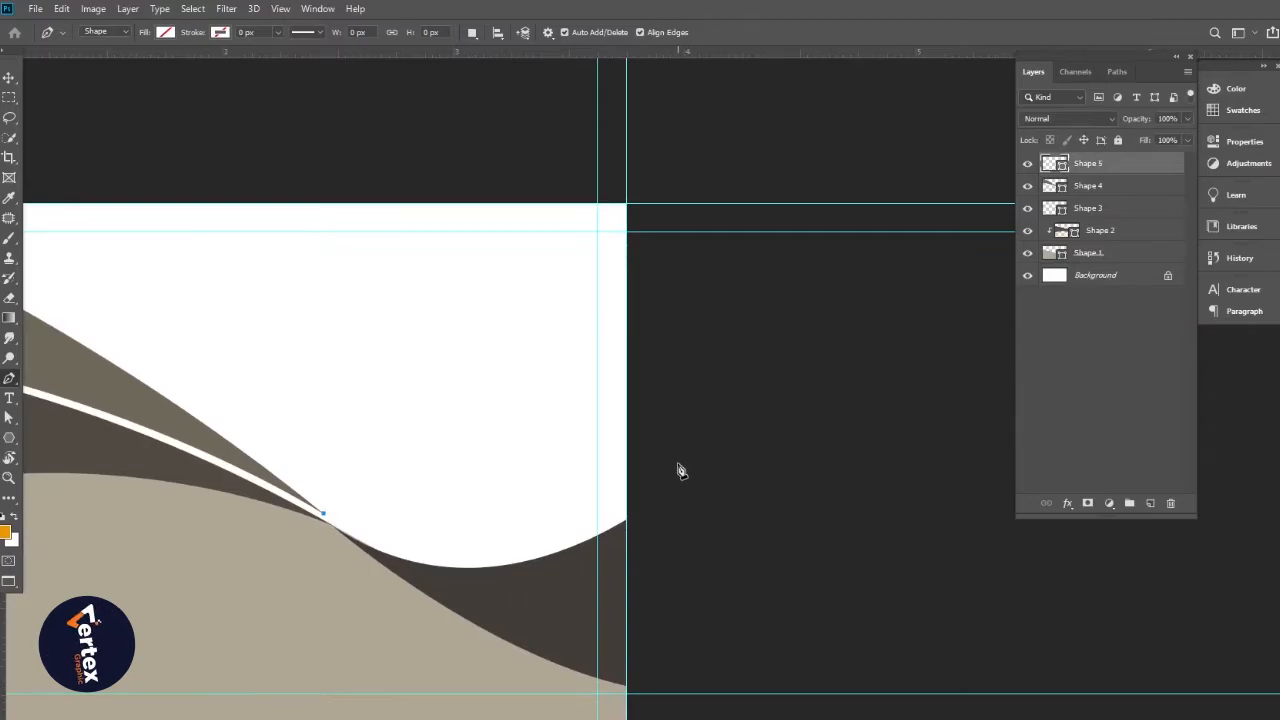
{"action": "left_click_drag", "start_coordinate": [660, 478], "coordinate": [831, 310]}
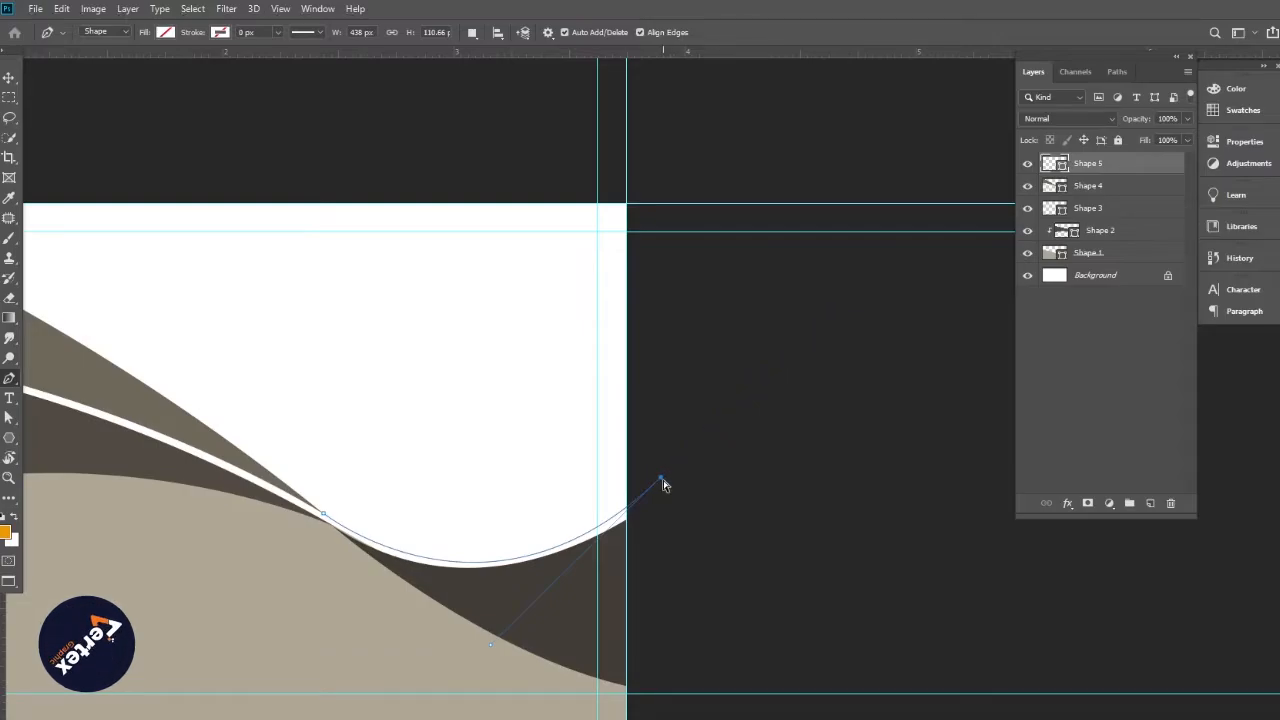
{"action": "left_click_drag", "start_coordinate": [663, 486], "coordinate": [757, 538]}
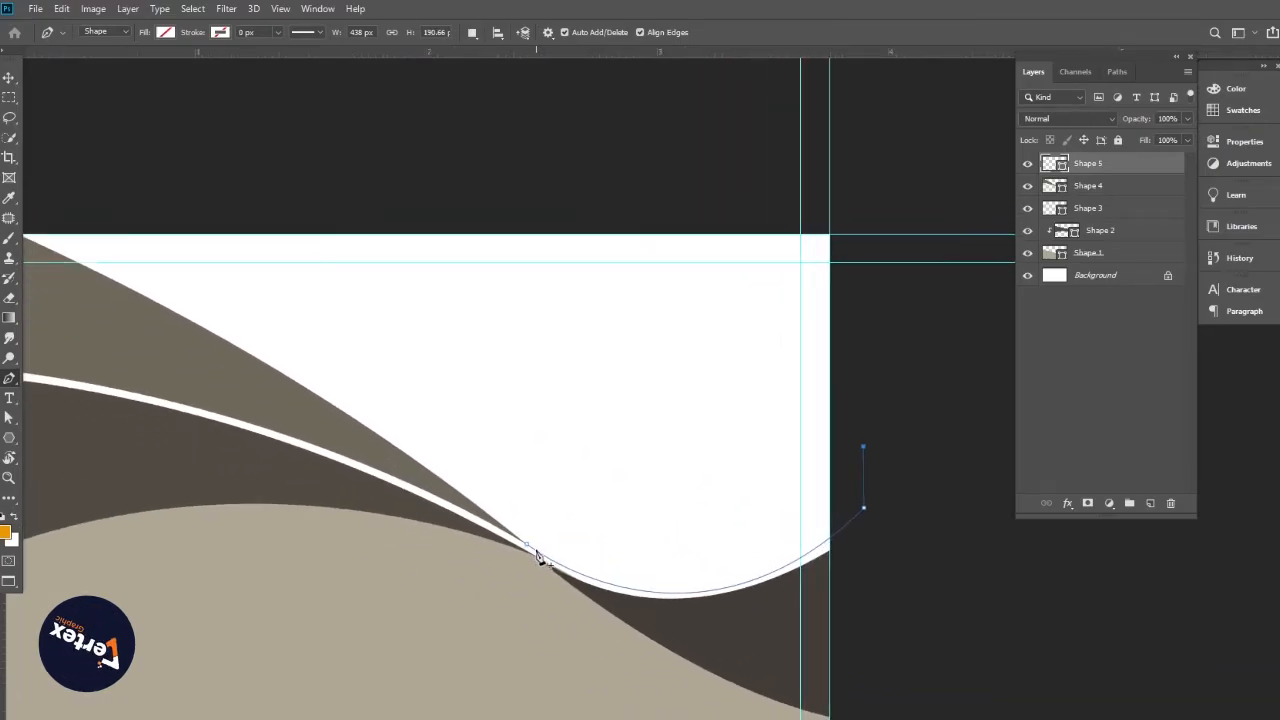
{"action": "left_click_drag", "start_coordinate": [528, 546], "coordinate": [315, 411]}
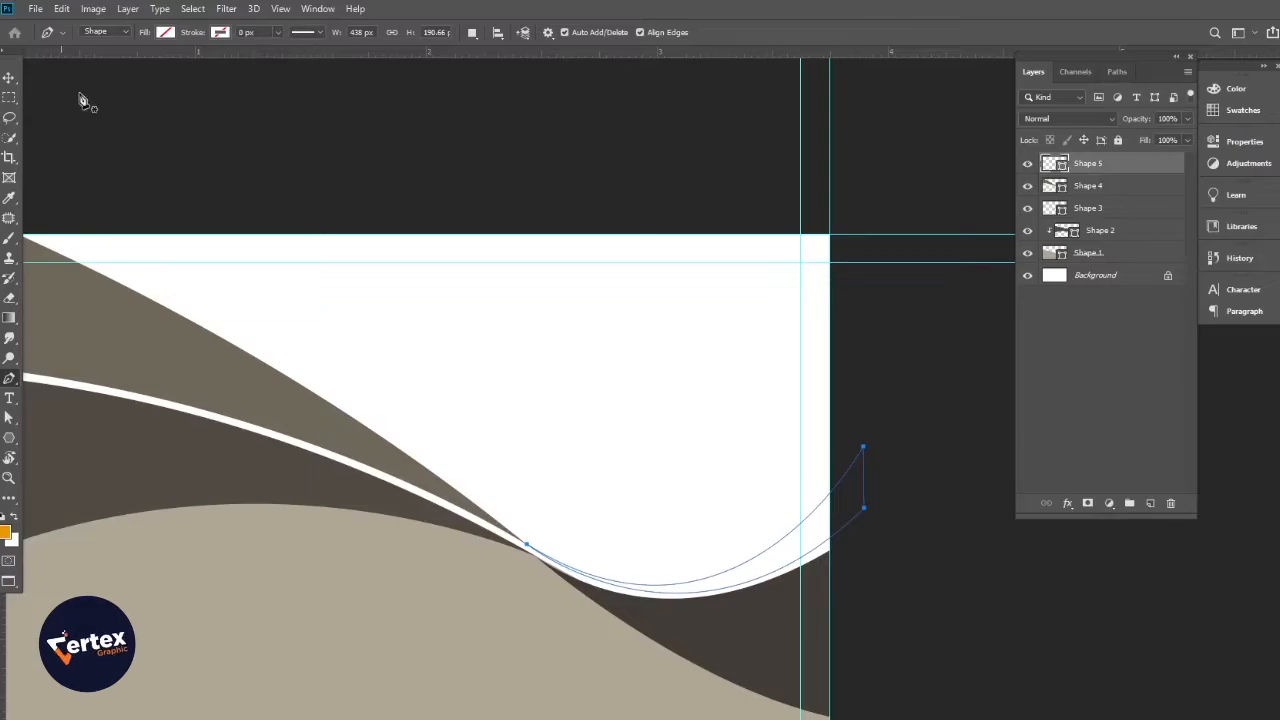
Fill the new Shape 5 dark grey-brown and deselect it
{"action": "left_click", "coordinate": [165, 32]}
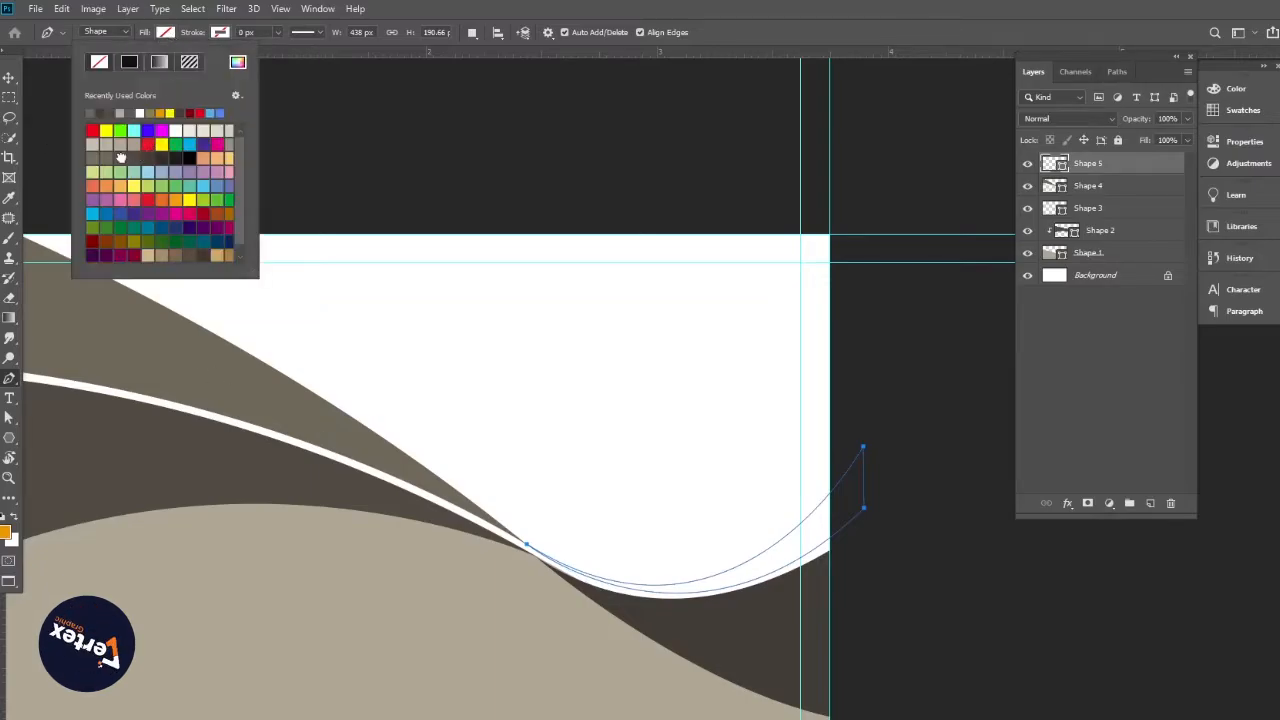
{"action": "left_click", "coordinate": [120, 158]}
{"action": "left_click", "coordinate": [8, 78]}
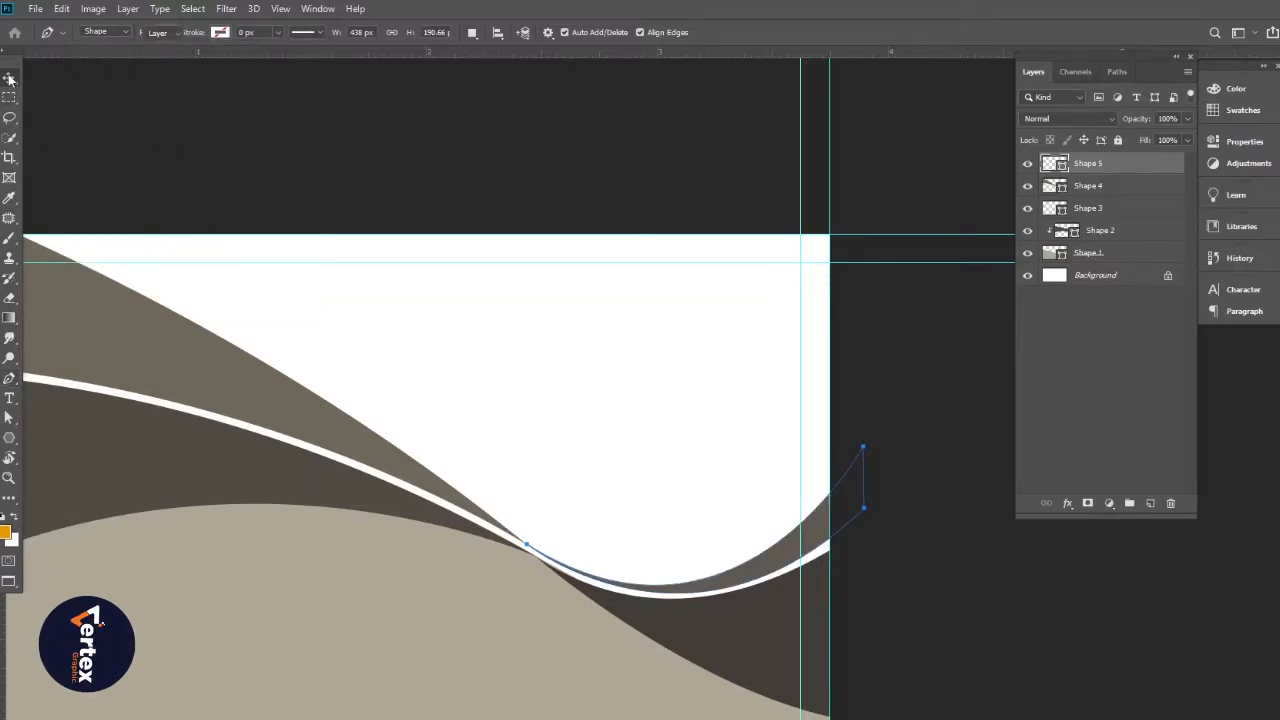
{"action": "left_click", "coordinate": [959, 620], "text": "ctrl"}
{"action": "scroll", "coordinate": [626, 577], "scroll_direction": "down", "scroll_amount": 1}
{"action": "left_click_drag", "start_coordinate": [685, 588], "coordinate": [759, 564]}
{"action": "left_click", "coordinate": [691, 574], "text": "ctrl"}
{"action": "scroll", "coordinate": [609, 549], "scroll_direction": "down", "scroll_amount": 1}
{"action": "left_click_drag", "start_coordinate": [617, 539], "coordinate": [708, 578]}
{"action": "scroll", "coordinate": [615, 546], "scroll_direction": "up", "scroll_amount": 1}
{"action": "left_click_drag", "start_coordinate": [104, 398], "coordinate": [113, 400]}
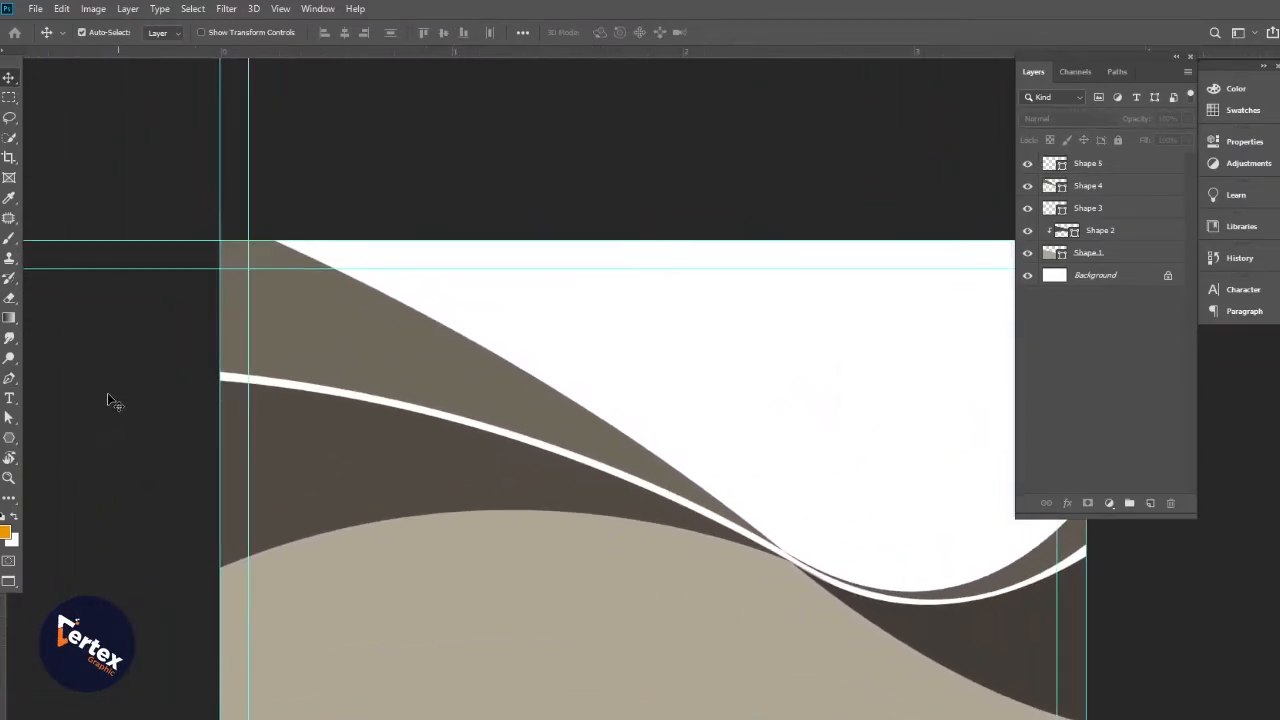
Draw a Pen shape from the curves' meeting point out past the card's top-left corner
{"action": "left_click", "coordinate": [8, 379]}
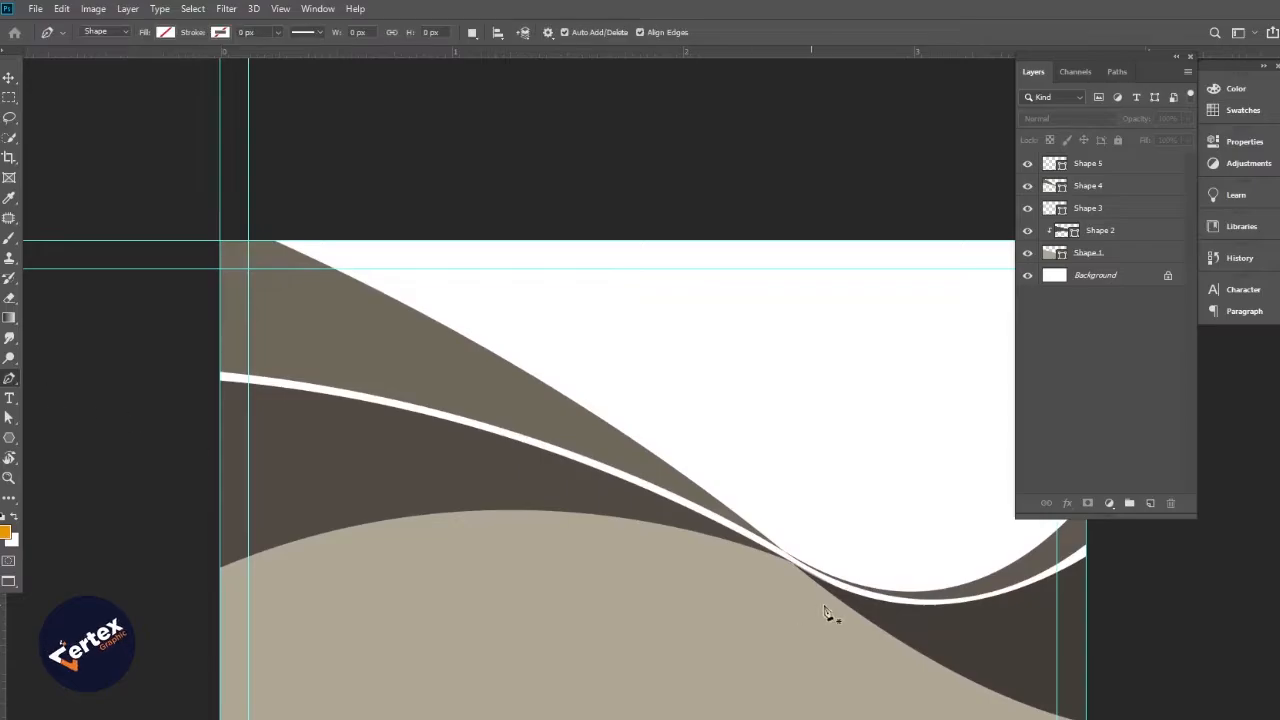
{"action": "left_click", "coordinate": [791, 565]}
{"action": "left_click_drag", "start_coordinate": [798, 607], "coordinate": [834, 560]}
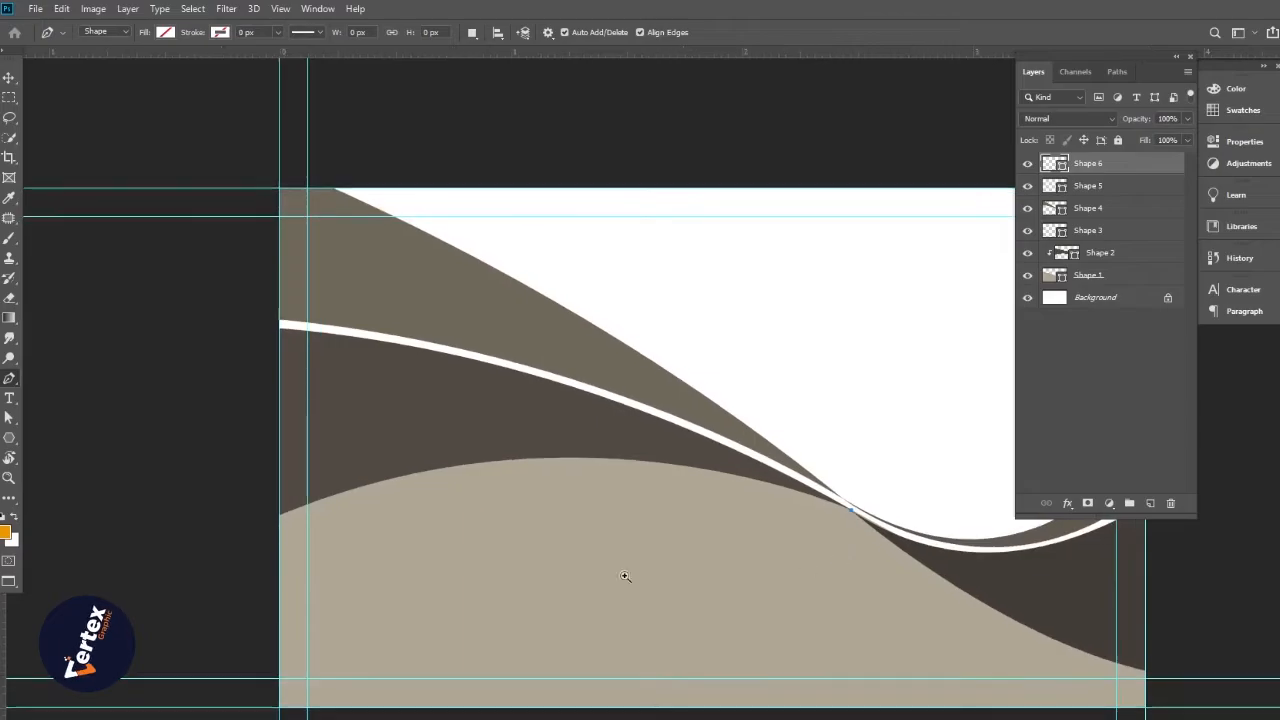
{"action": "scroll", "coordinate": [560, 551], "scroll_direction": "down", "scroll_amount": 1}
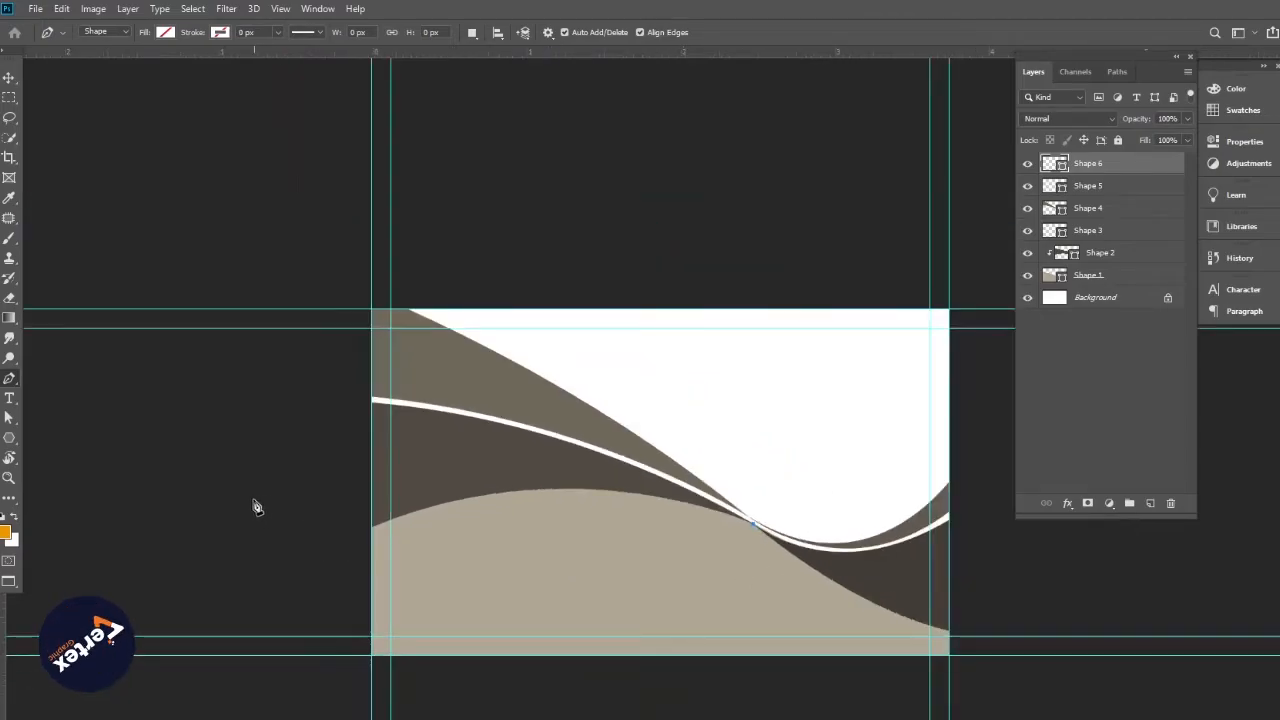
{"action": "left_click_drag", "start_coordinate": [250, 500], "coordinate": [51, 613]}
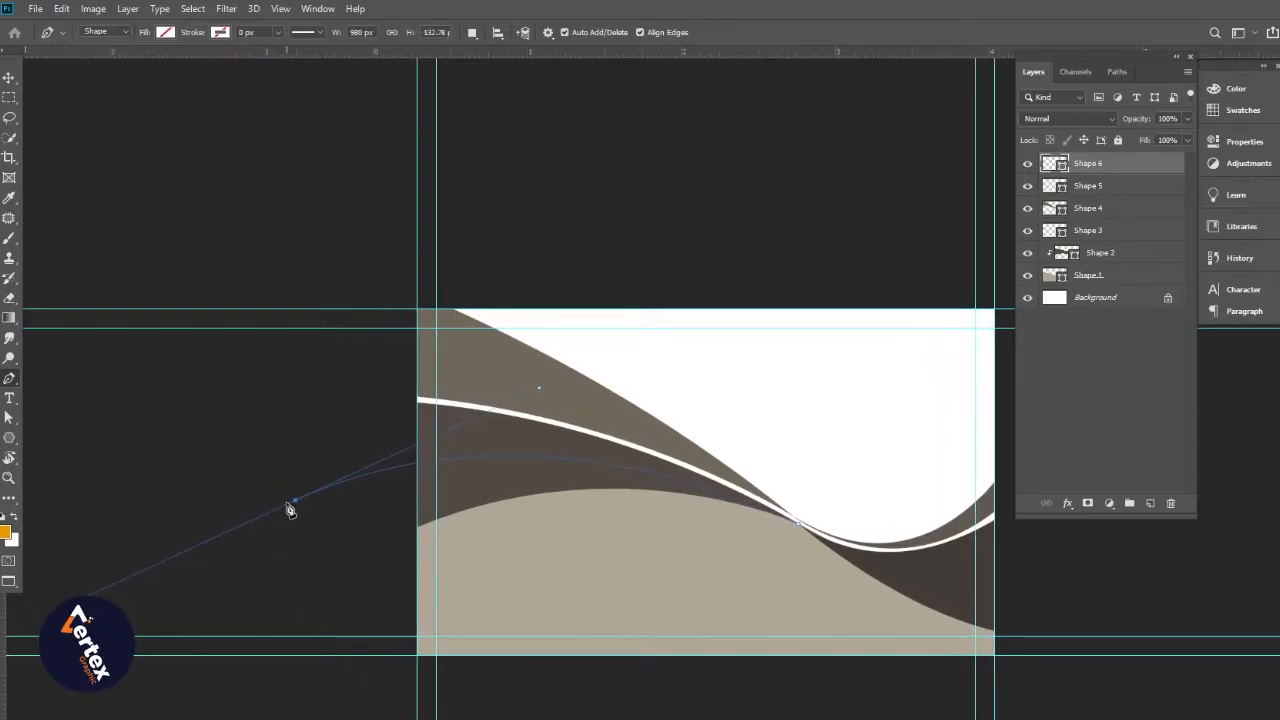
{"action": "key", "text": "super"}
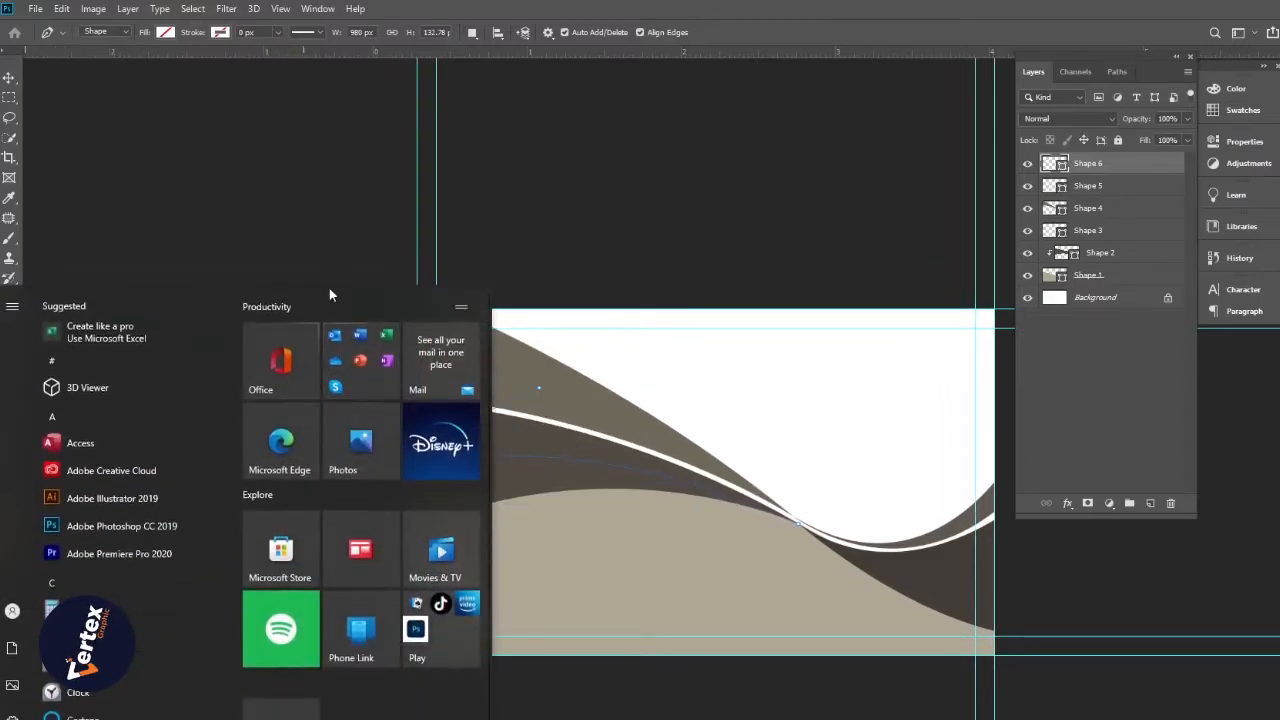
{"action": "key", "text": "super"}
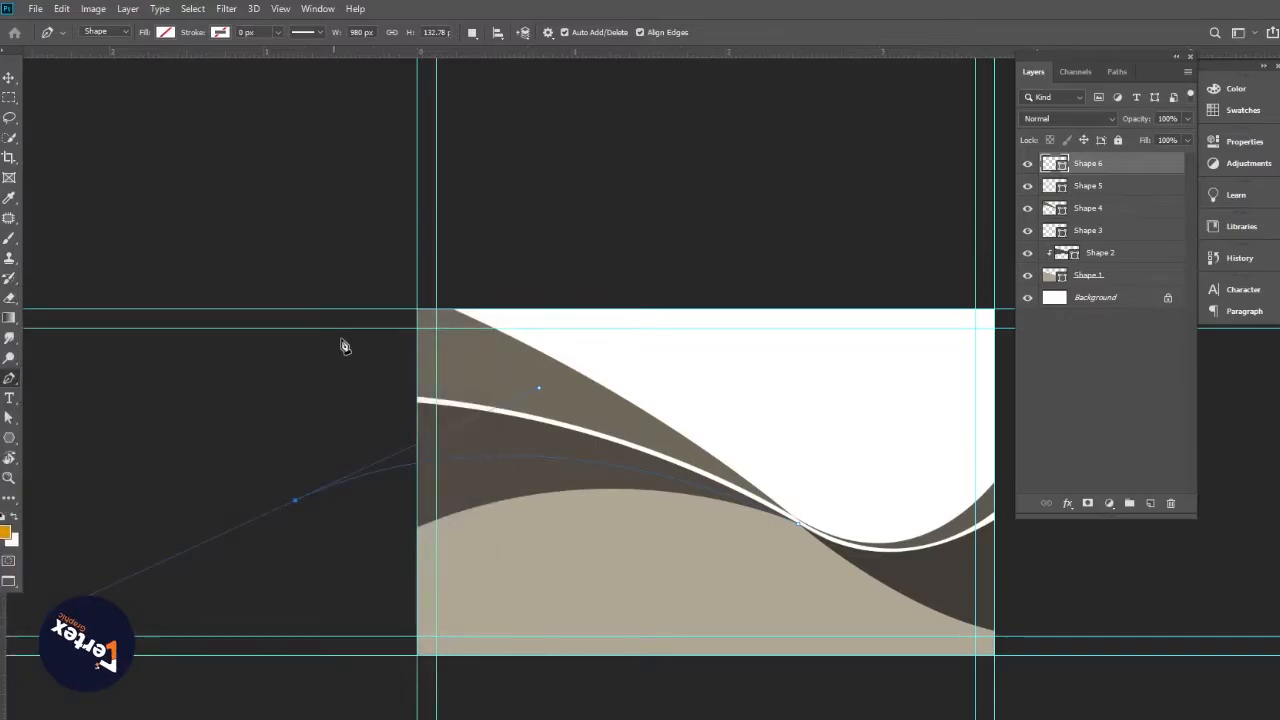
{"action": "left_click", "coordinate": [296, 500], "text": "alt"}
{"action": "left_click", "coordinate": [376, 234]}
{"action": "left_click", "coordinate": [807, 468]}
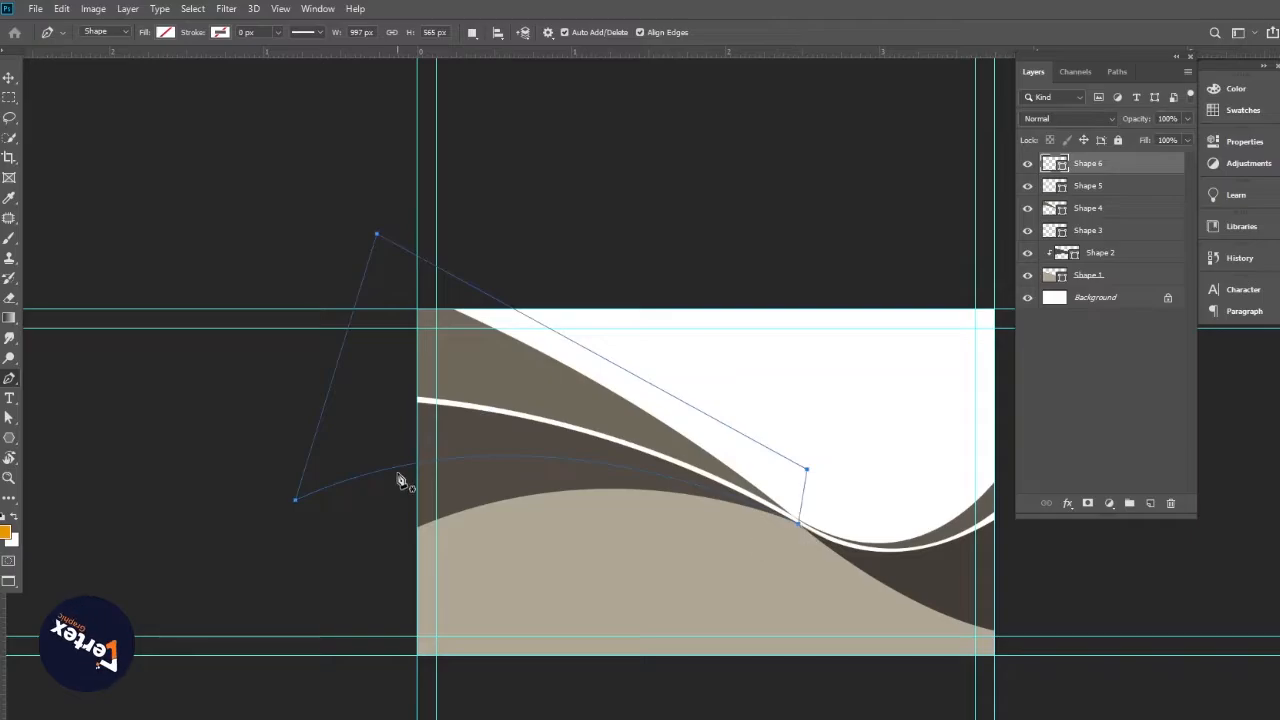
Fill Shape 6 dark brown, move it above Shape 2 and clip it to Shape 2
{"action": "left_click", "coordinate": [162, 34]}
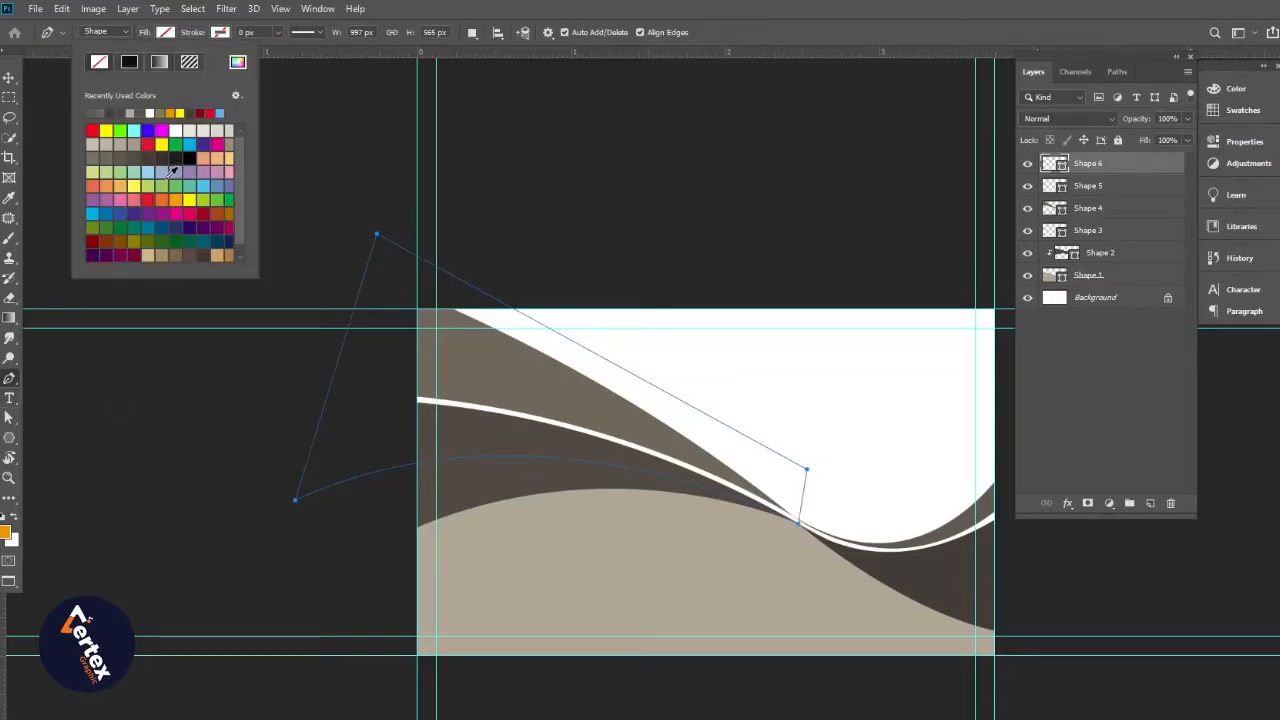
{"action": "left_click", "coordinate": [165, 158]}
{"action": "left_click", "coordinate": [9, 78]}
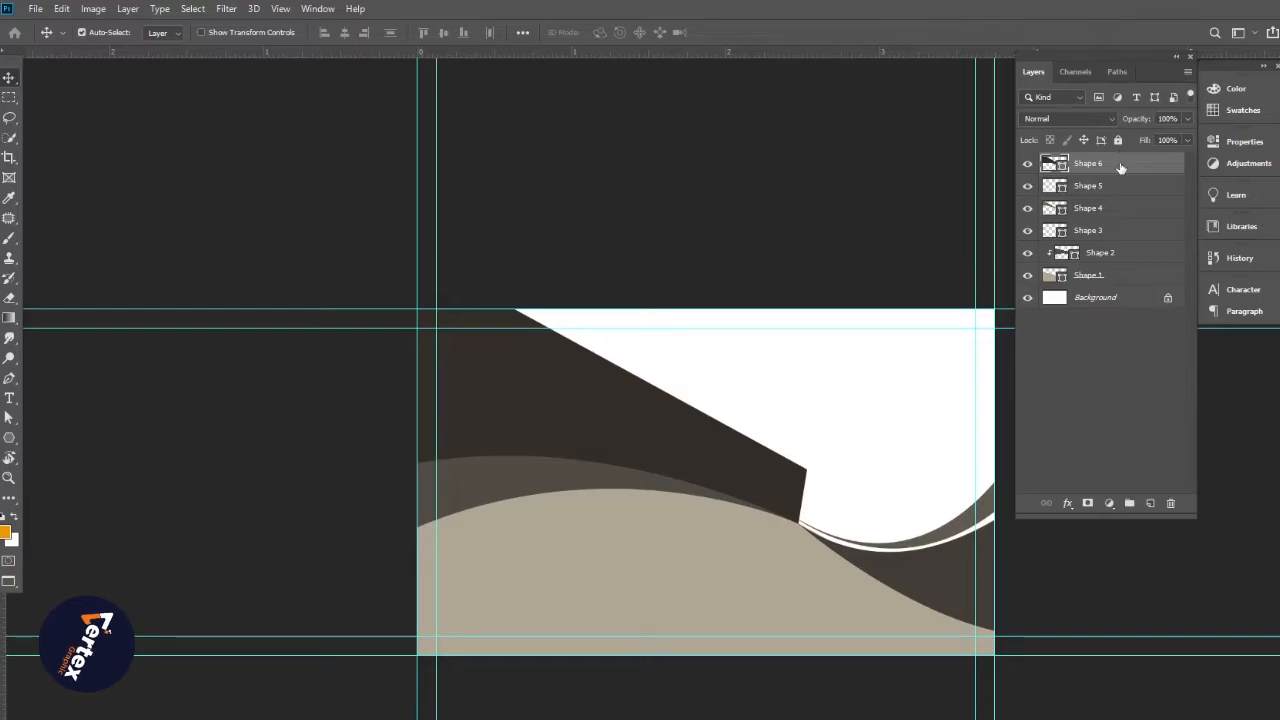
{"action": "left_click_drag", "start_coordinate": [1120, 166], "coordinate": [1122, 252]}
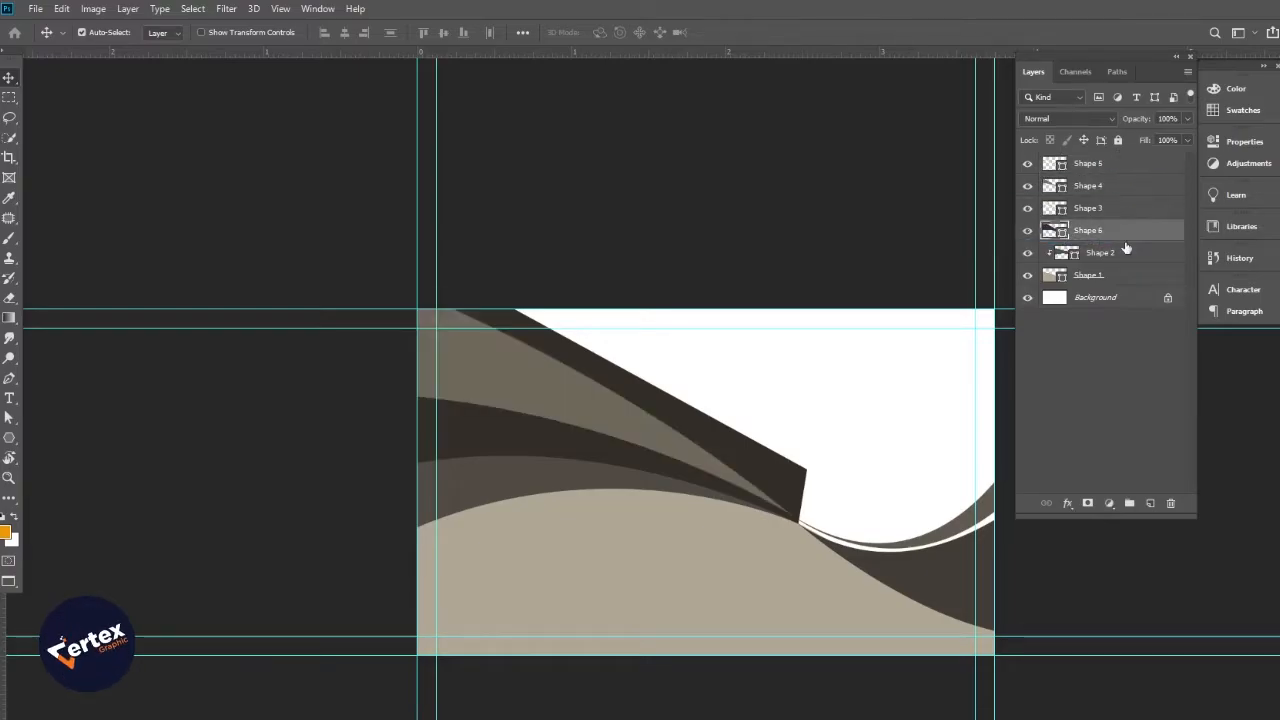
{"action": "left_click", "coordinate": [1124, 241], "text": "alt"}
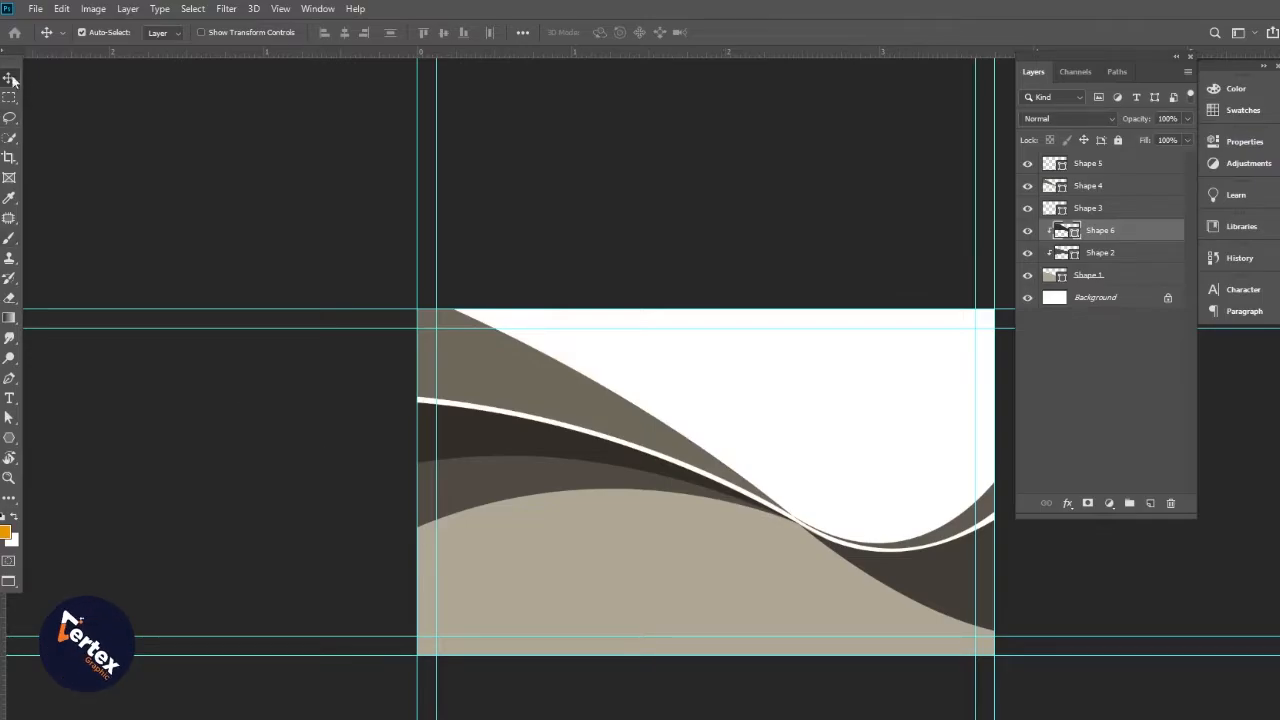
{"action": "left_click", "coordinate": [231, 154]}
Recolour the beige bottom wave to a near-black navy
{"action": "left_click_drag", "start_coordinate": [509, 421], "coordinate": [364, 411]}
{"action": "left_click", "coordinate": [552, 541]}
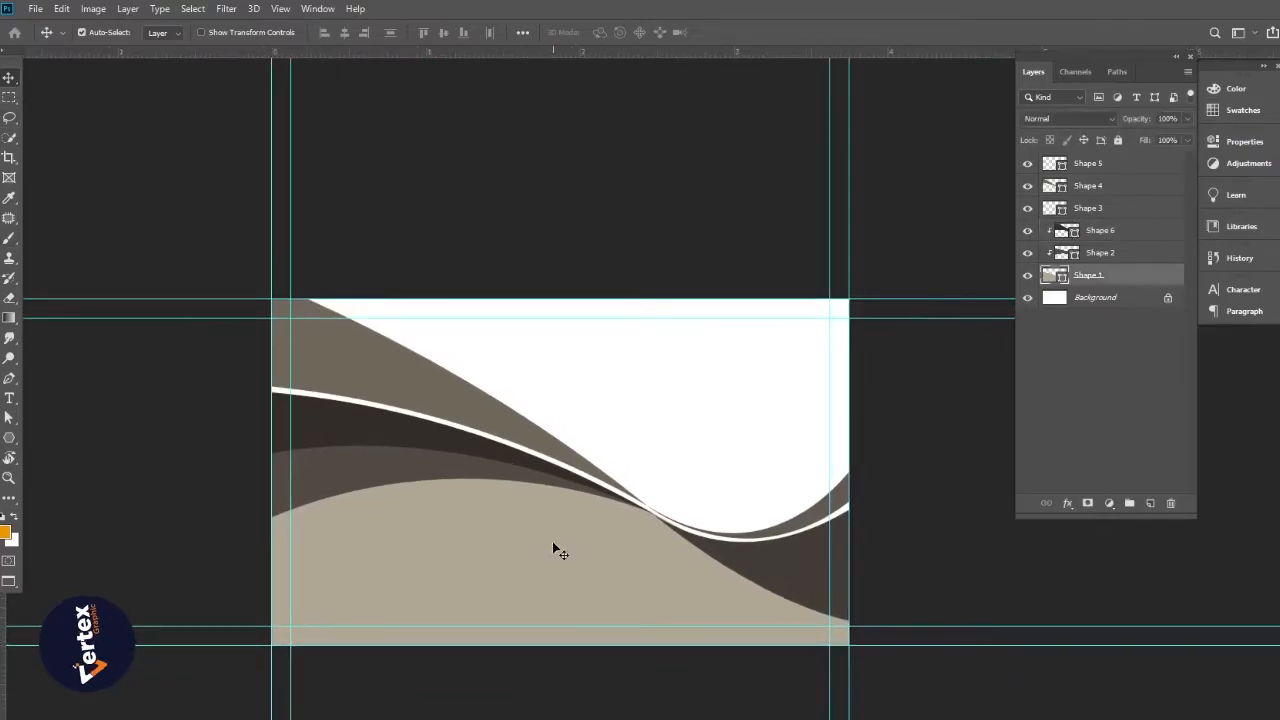
{"action": "double_click", "coordinate": [1050, 279]}
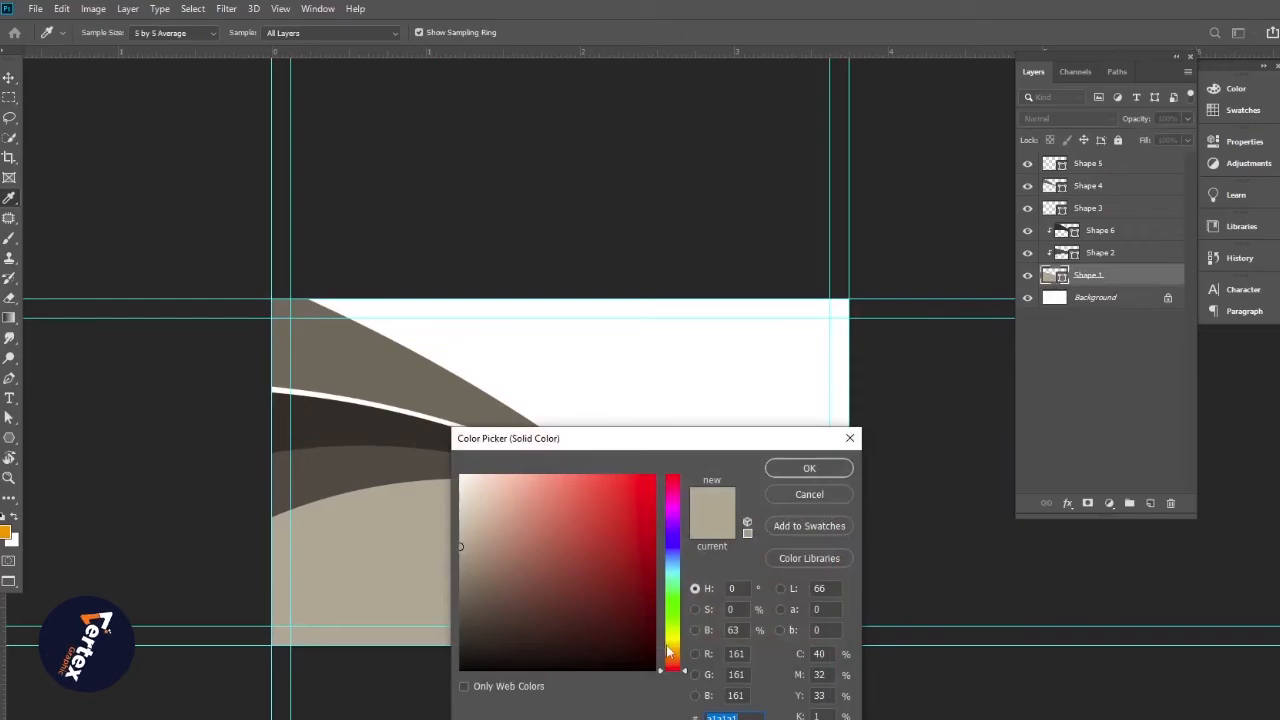
{"action": "left_click_drag", "start_coordinate": [676, 558], "coordinate": [676, 545]}
{"action": "left_click_drag", "start_coordinate": [618, 645], "coordinate": [608, 661]}
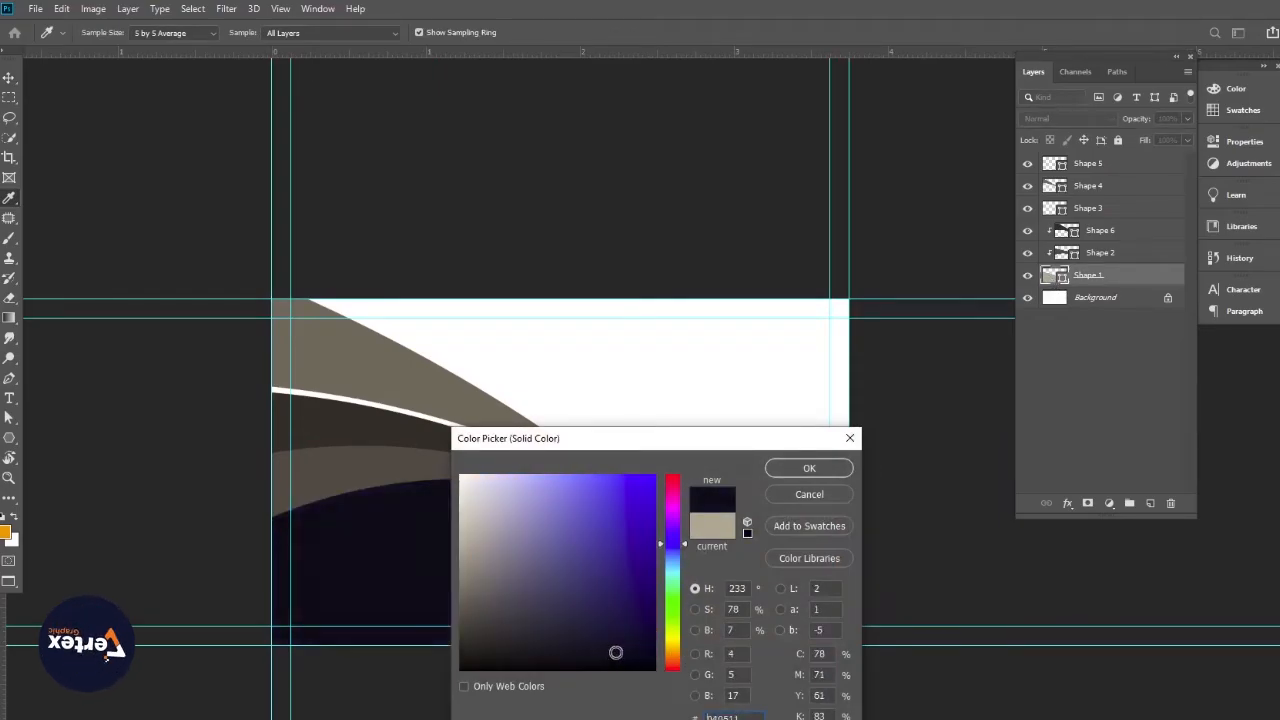
{"action": "left_click", "coordinate": [805, 468]}
{"action": "left_click", "coordinate": [938, 498]}
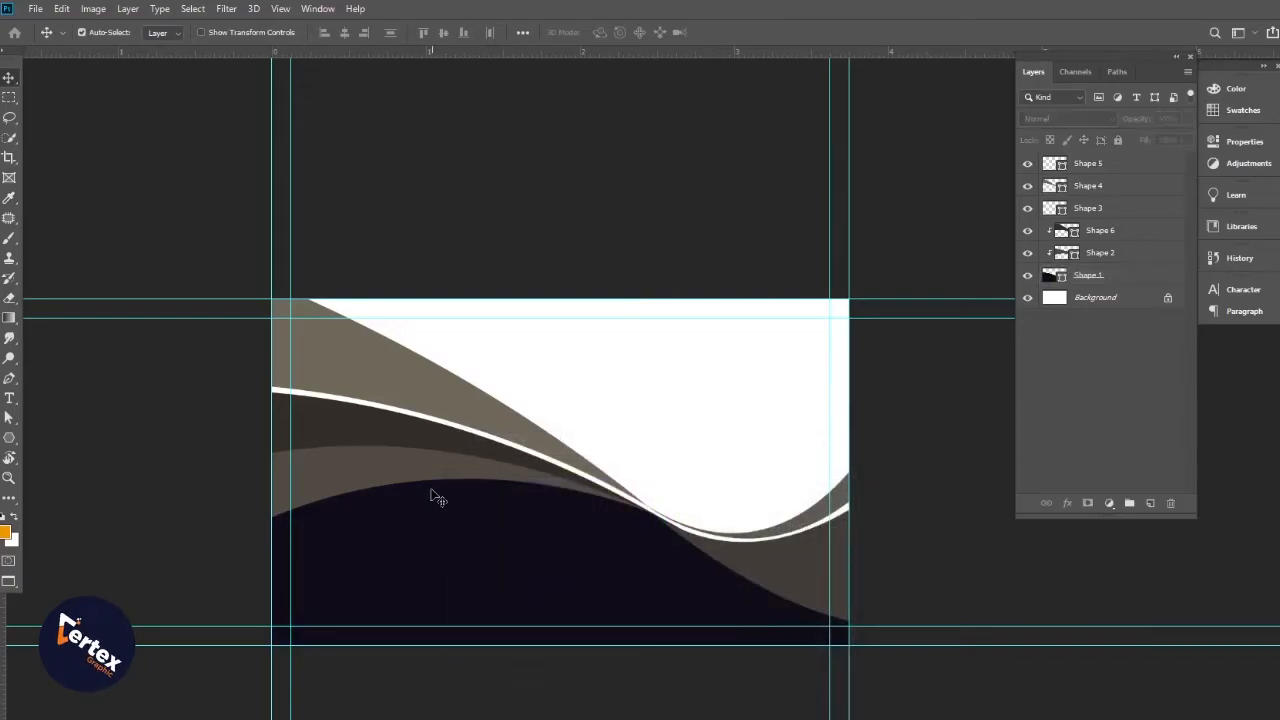
Set the Shape 2 wave band's fill to pure red
{"action": "left_click", "coordinate": [404, 475]}
{"action": "double_click", "coordinate": [1061, 256]}
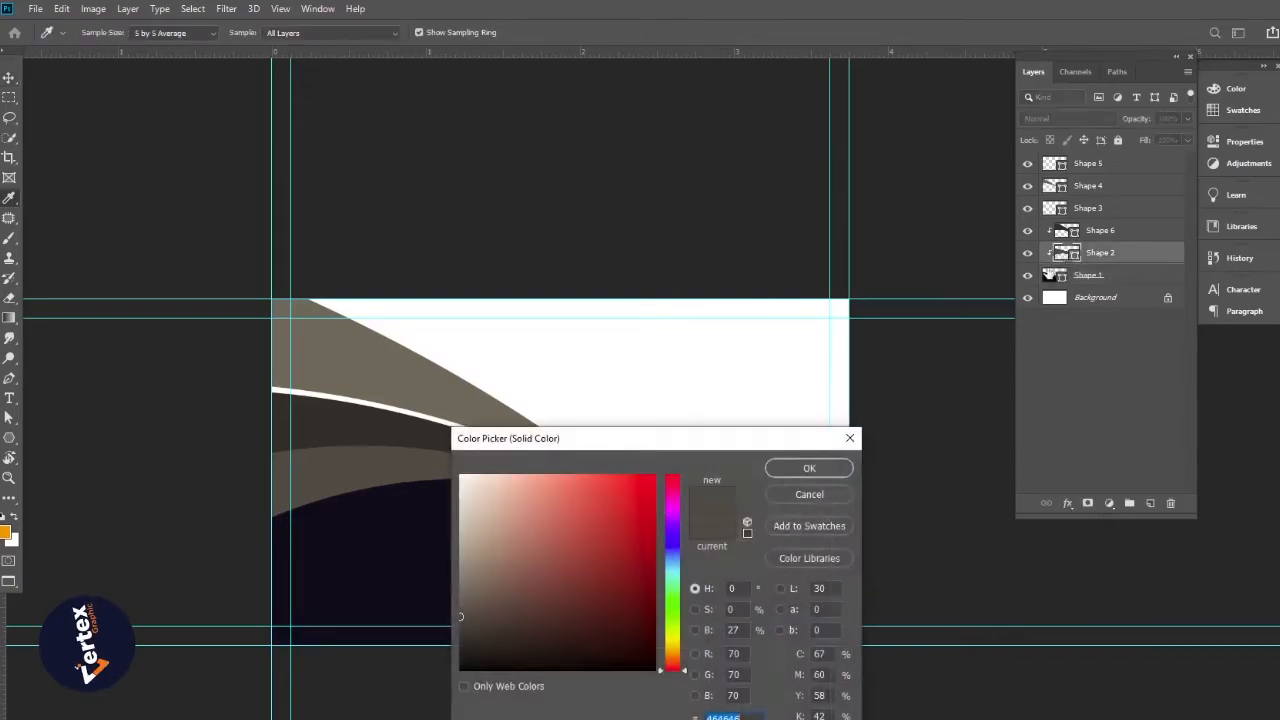
{"action": "left_click_drag", "start_coordinate": [624, 528], "coordinate": [663, 468]}
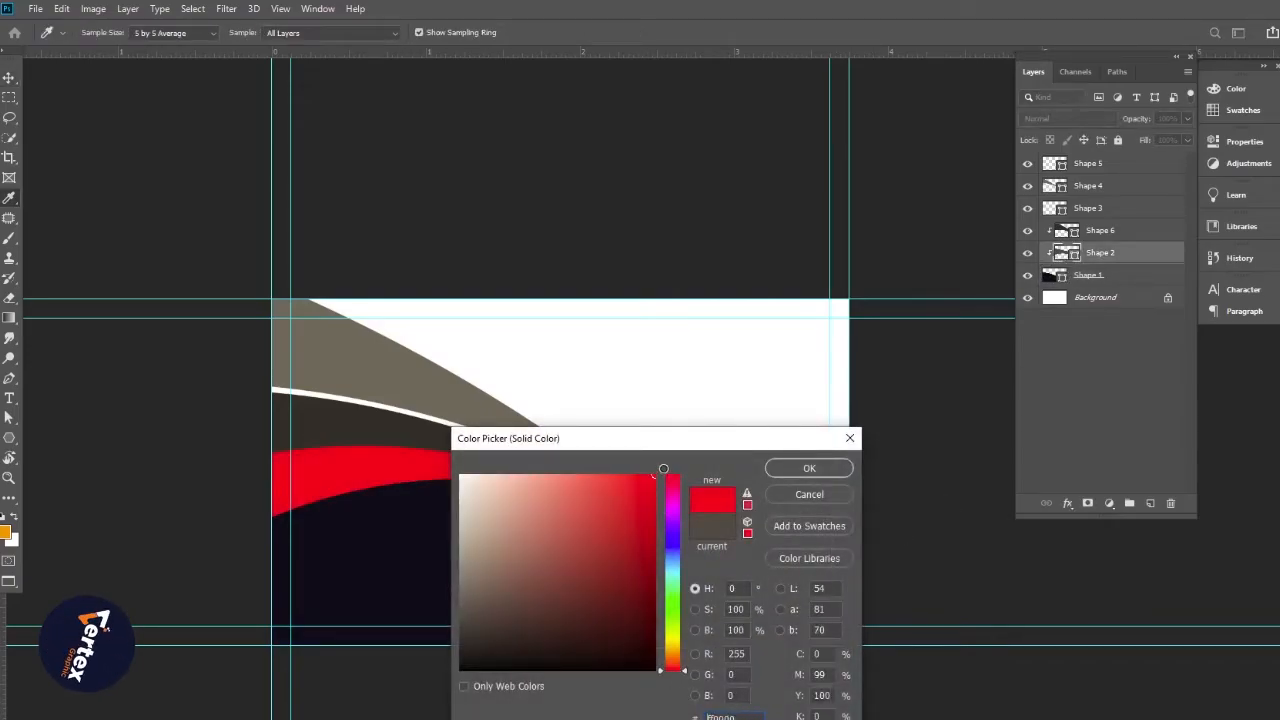
{"action": "left_click", "coordinate": [832, 471]}
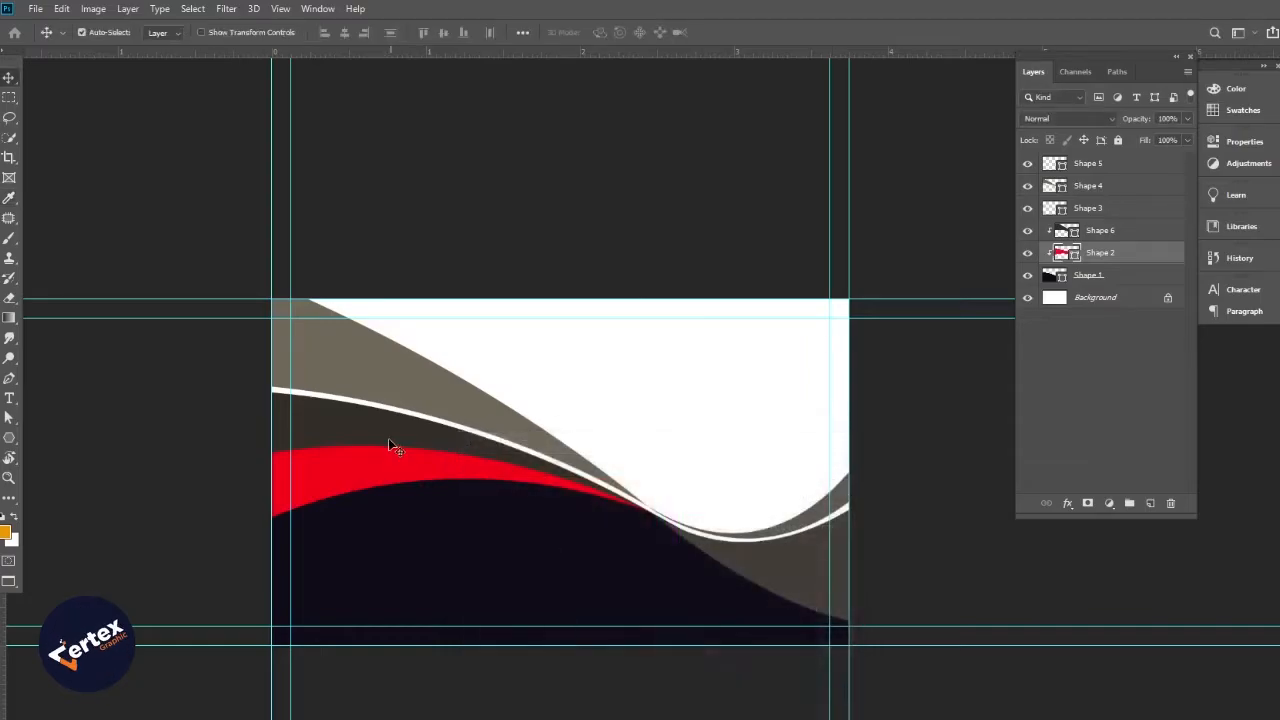
Give Shape 6 a darker red sampled from the card's bright red
{"action": "left_click", "coordinate": [385, 437]}
{"action": "double_click", "coordinate": [1059, 235]}
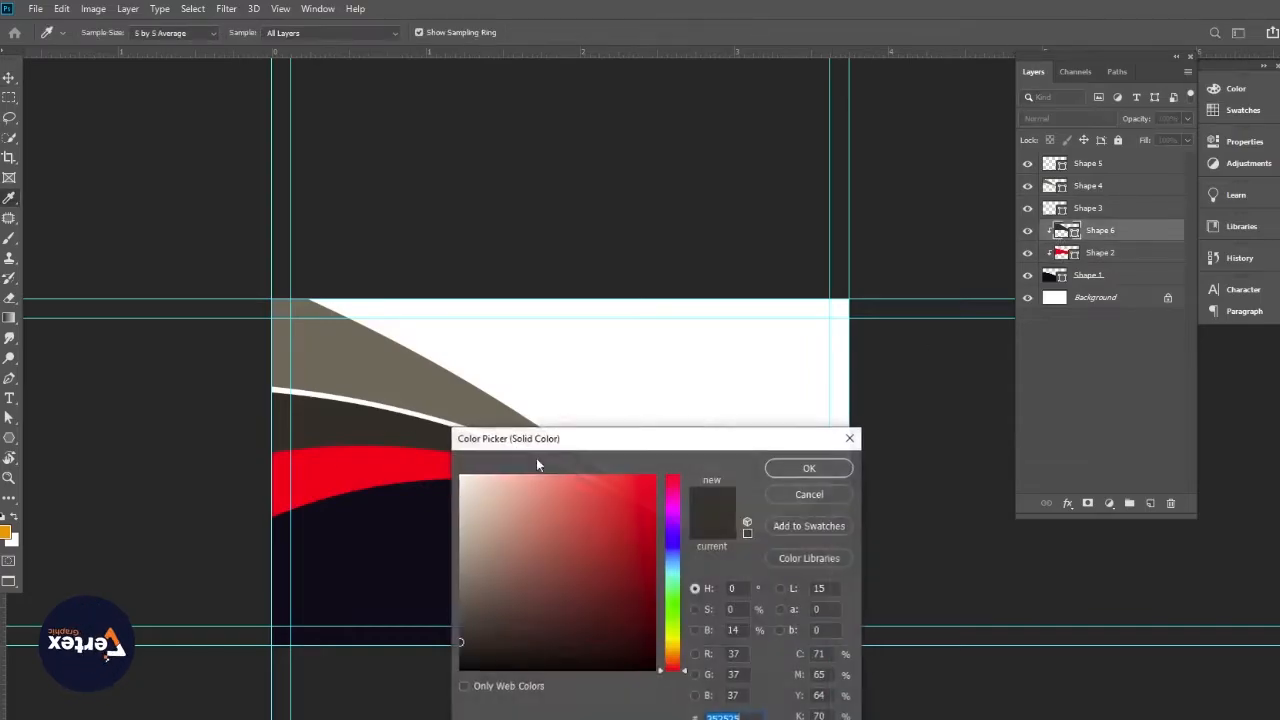
{"action": "left_click", "coordinate": [326, 458]}
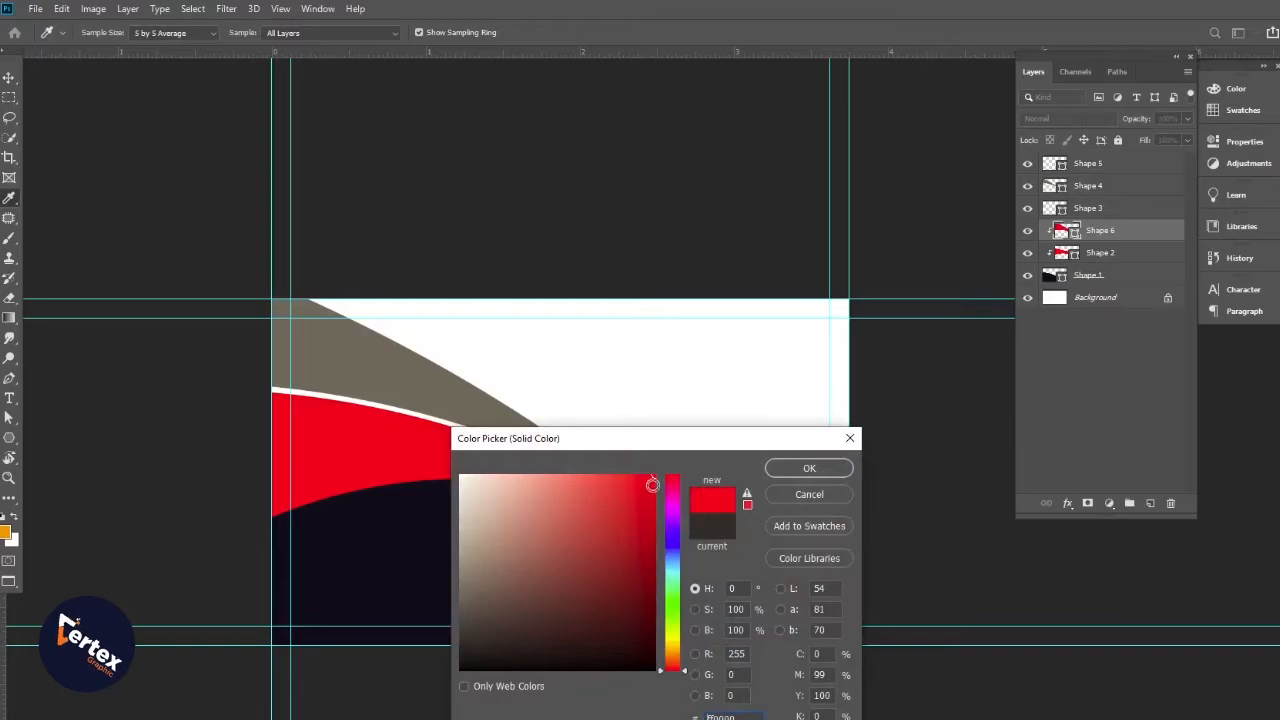
{"action": "left_click_drag", "start_coordinate": [652, 485], "coordinate": [656, 525]}
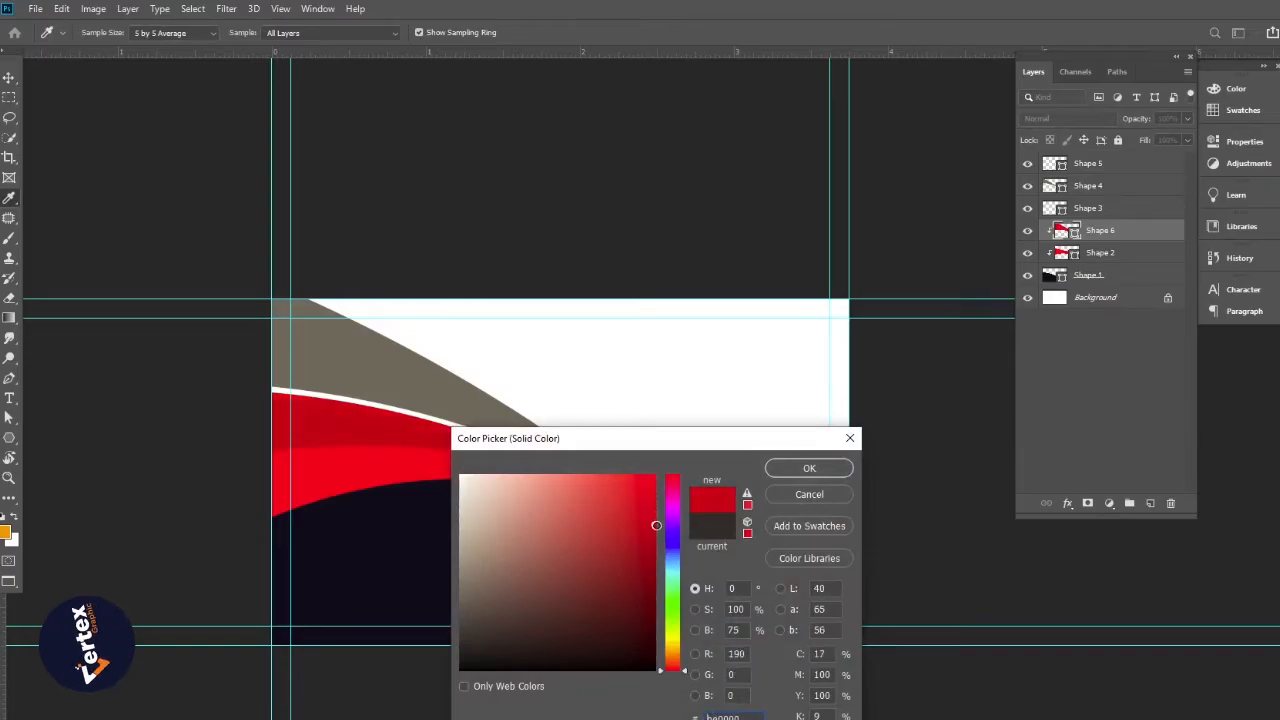
{"action": "left_click", "coordinate": [809, 470]}
{"action": "key", "text": "v"}
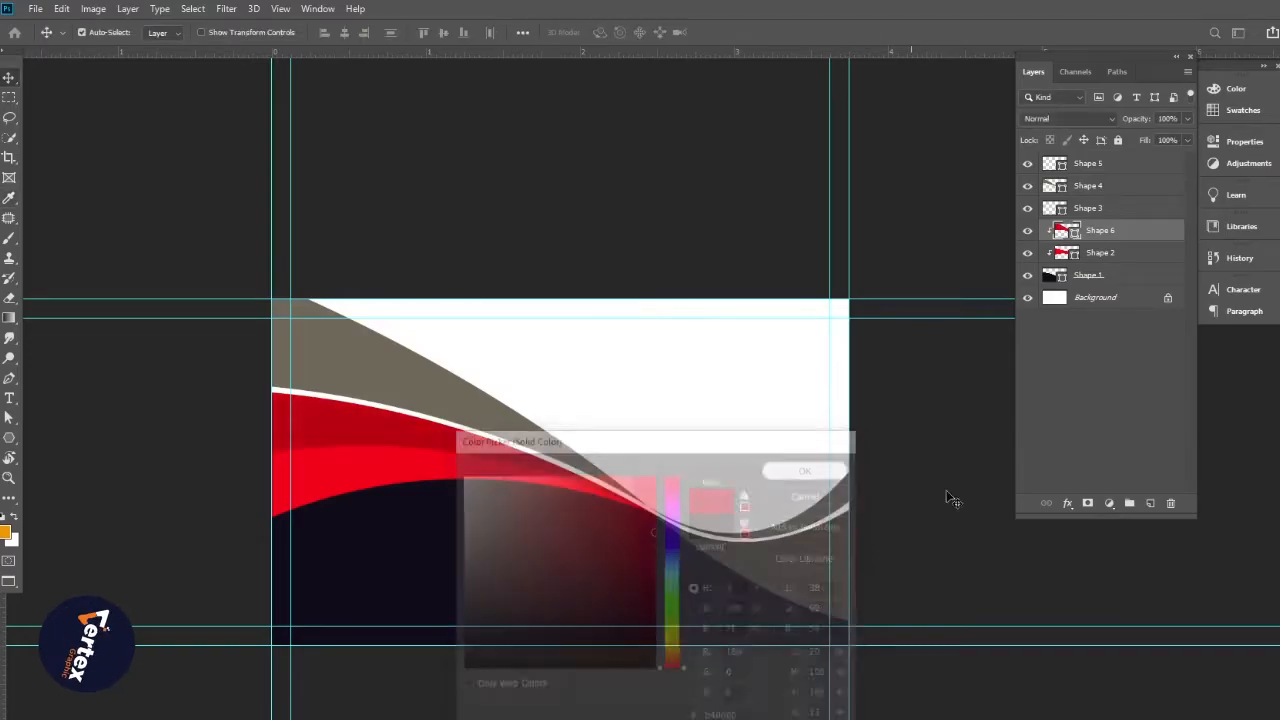
Change the grey Shape 4 top band to the card's dark red
{"action": "left_click", "coordinate": [425, 385]}
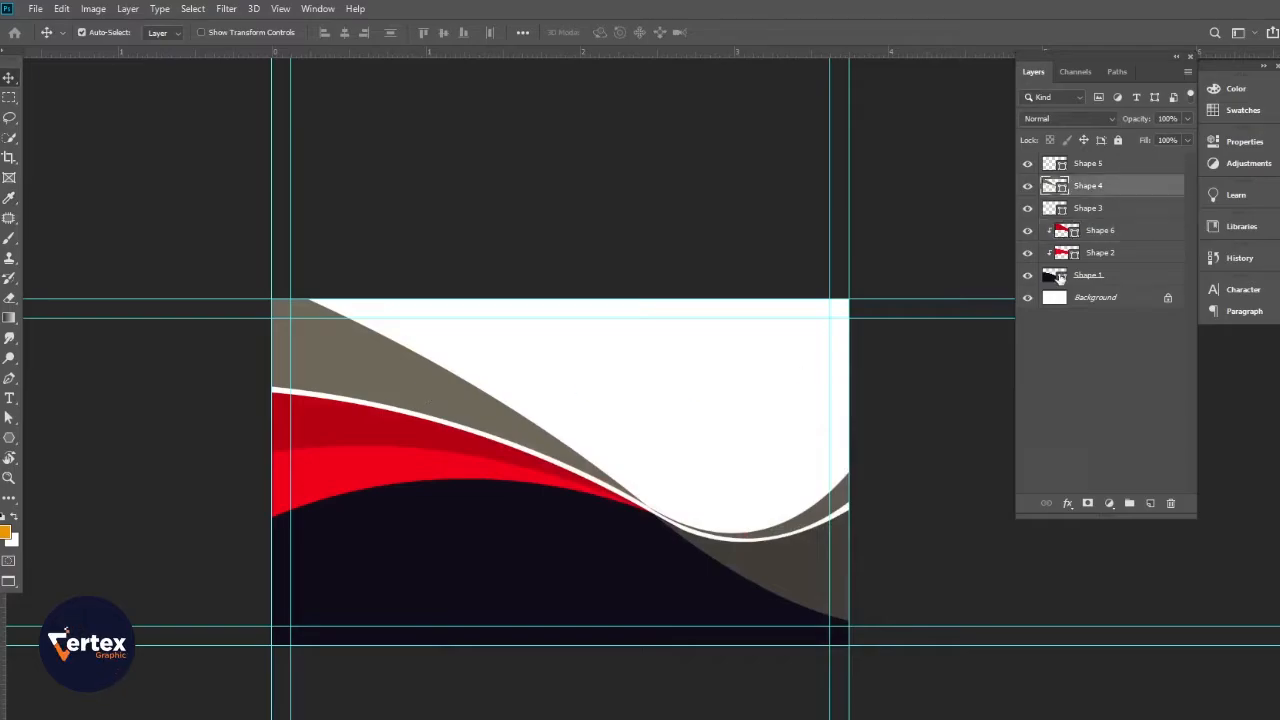
{"action": "double_click", "coordinate": [1047, 186]}
{"action": "left_click", "coordinate": [356, 426]}
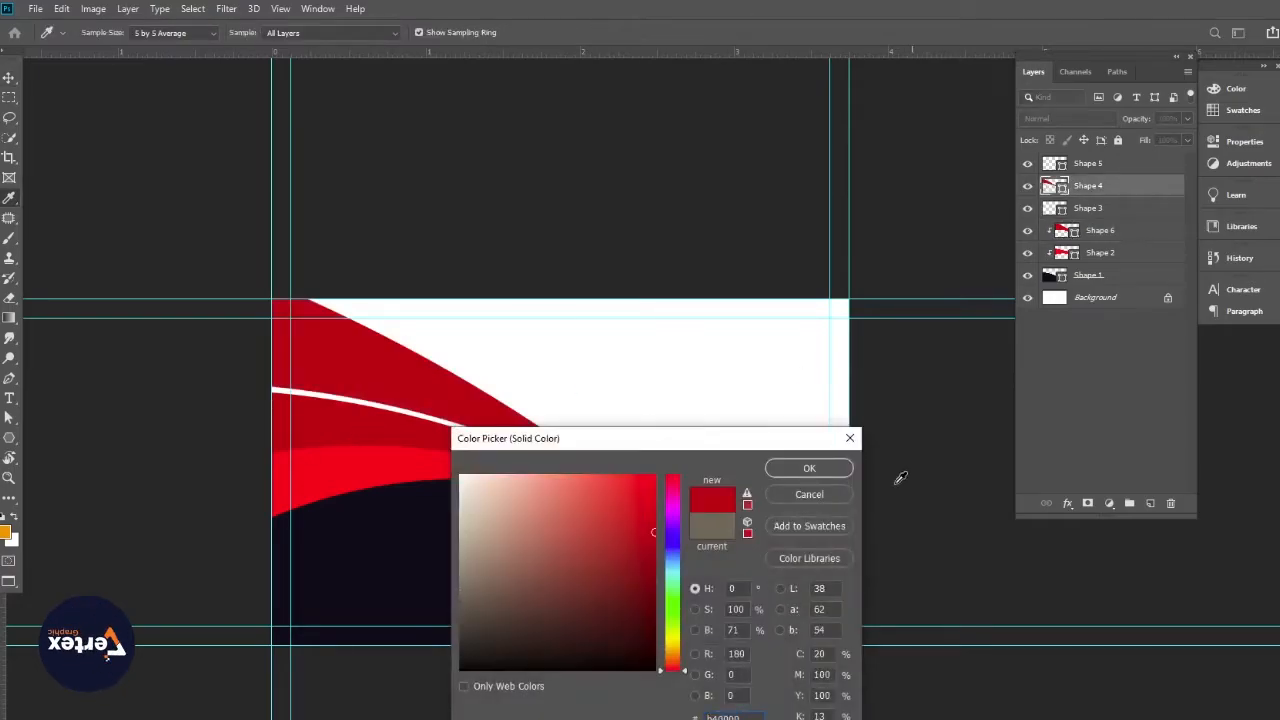
{"action": "left_click", "coordinate": [809, 494]}
Fill the Shape 5 curve with the near-black navy sampled from the card
{"action": "left_click", "coordinate": [815, 523]}
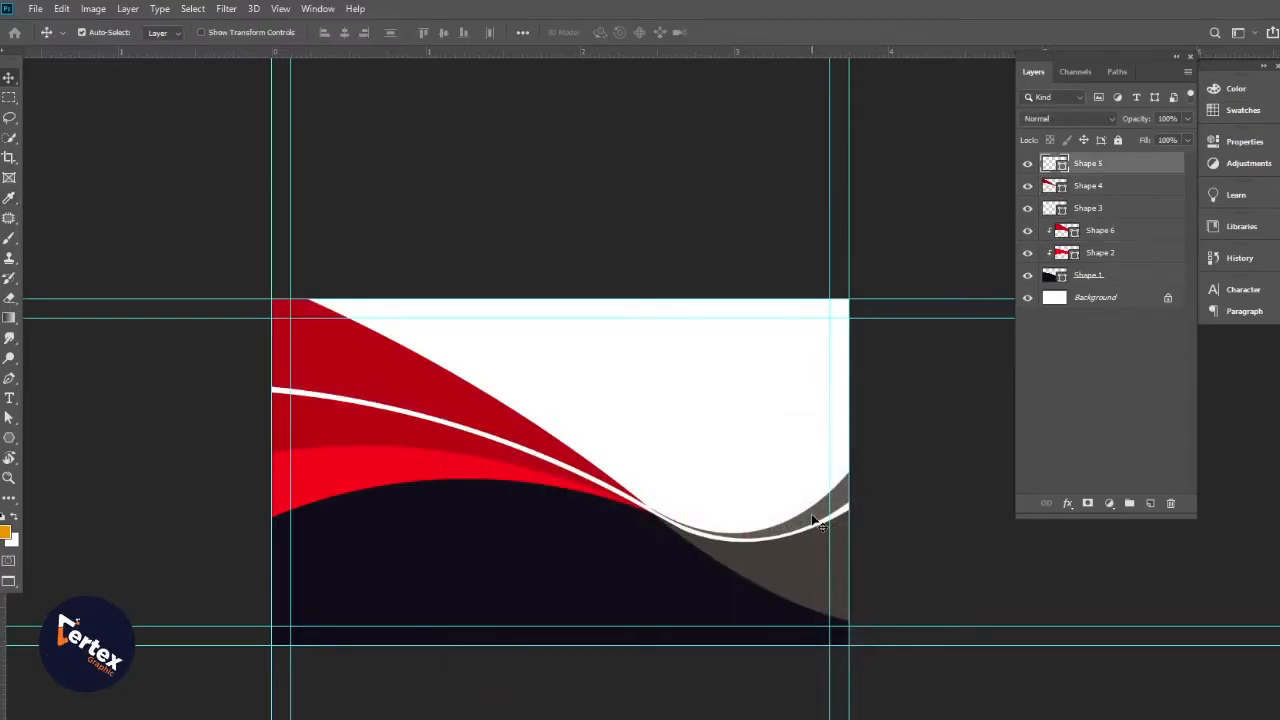
{"action": "double_click", "coordinate": [1047, 163]}
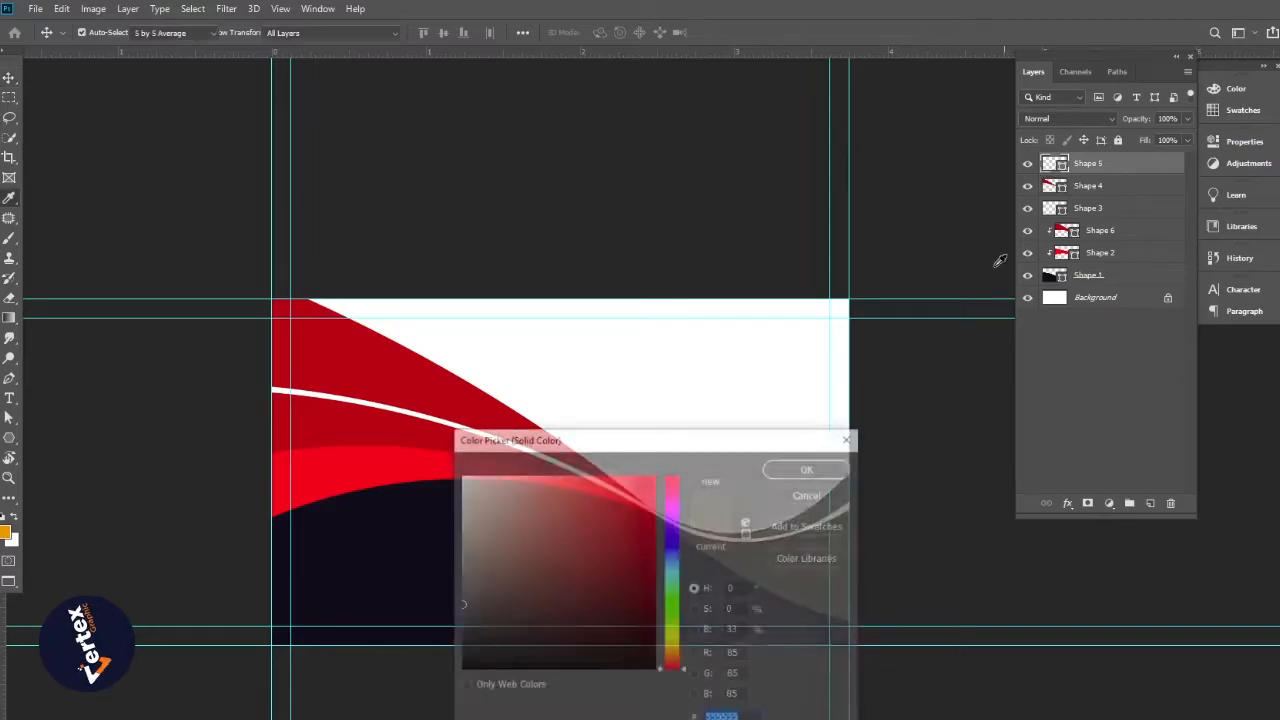
{"action": "left_click", "coordinate": [376, 588]}
{"action": "left_click", "coordinate": [809, 469]}
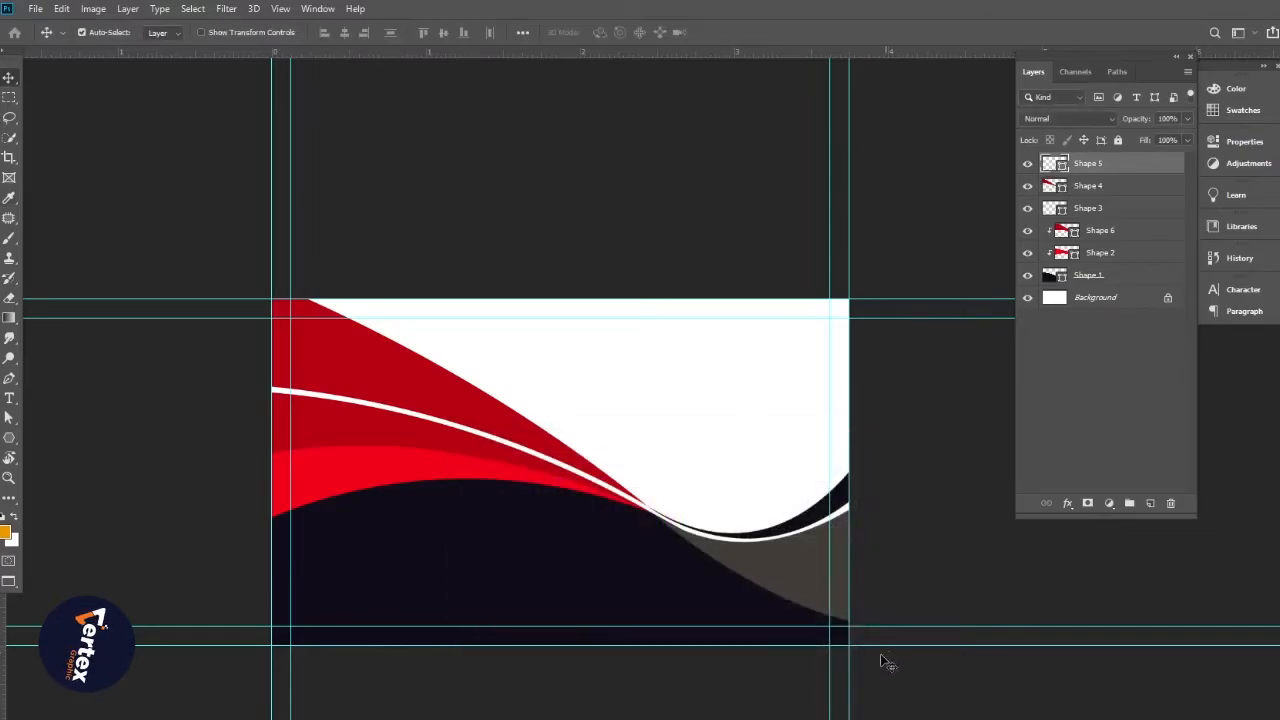
Recolour the grey Shape 3 band to the card's bright red
{"action": "left_click", "coordinate": [790, 587]}
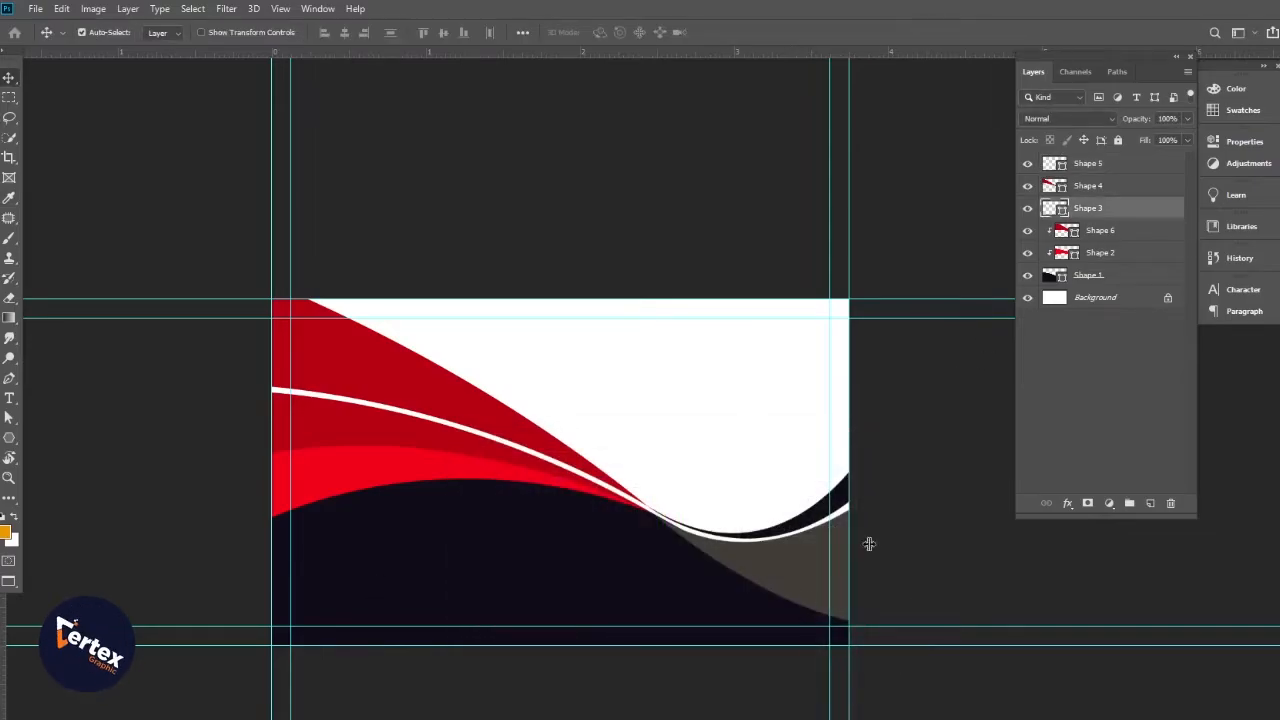
{"action": "double_click", "coordinate": [1055, 208]}
{"action": "left_click", "coordinate": [358, 455]}
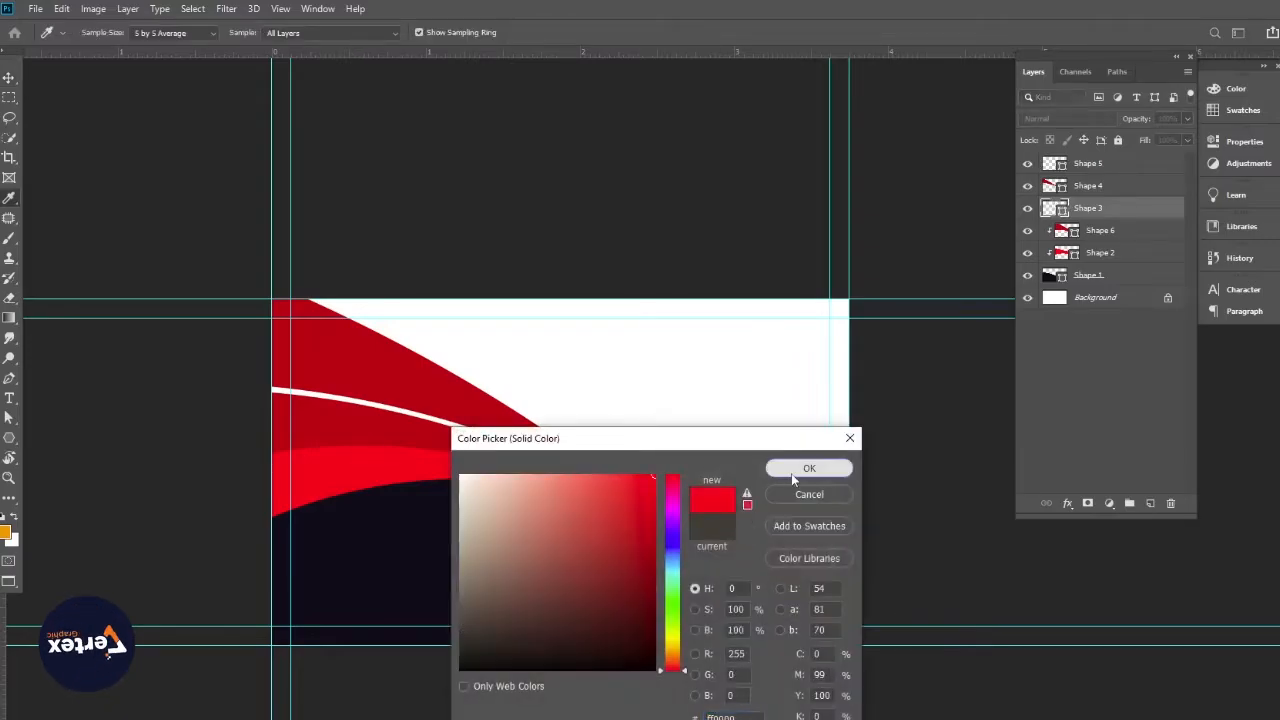
{"action": "left_click", "coordinate": [791, 471]}
{"action": "scroll", "coordinate": [600, 473], "scroll_direction": "down", "scroll_amount": 2}
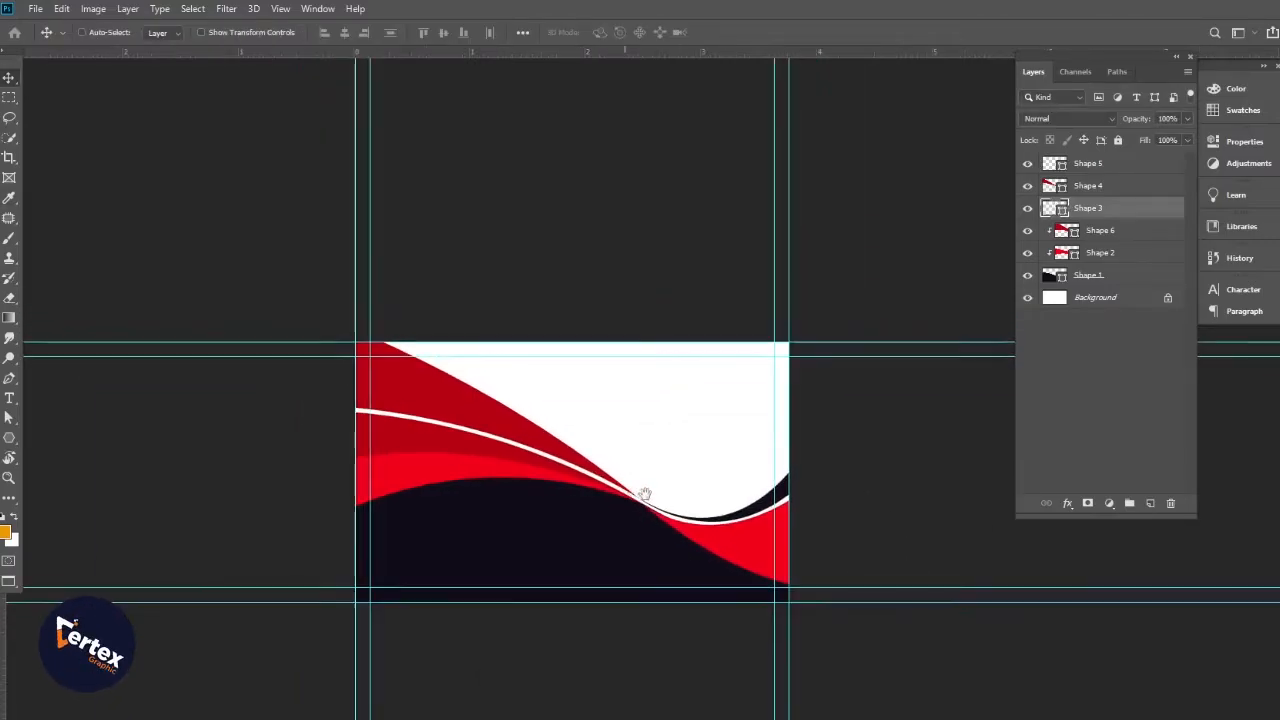
{"action": "scroll", "coordinate": [592, 498], "scroll_direction": "up", "scroll_amount": 1}
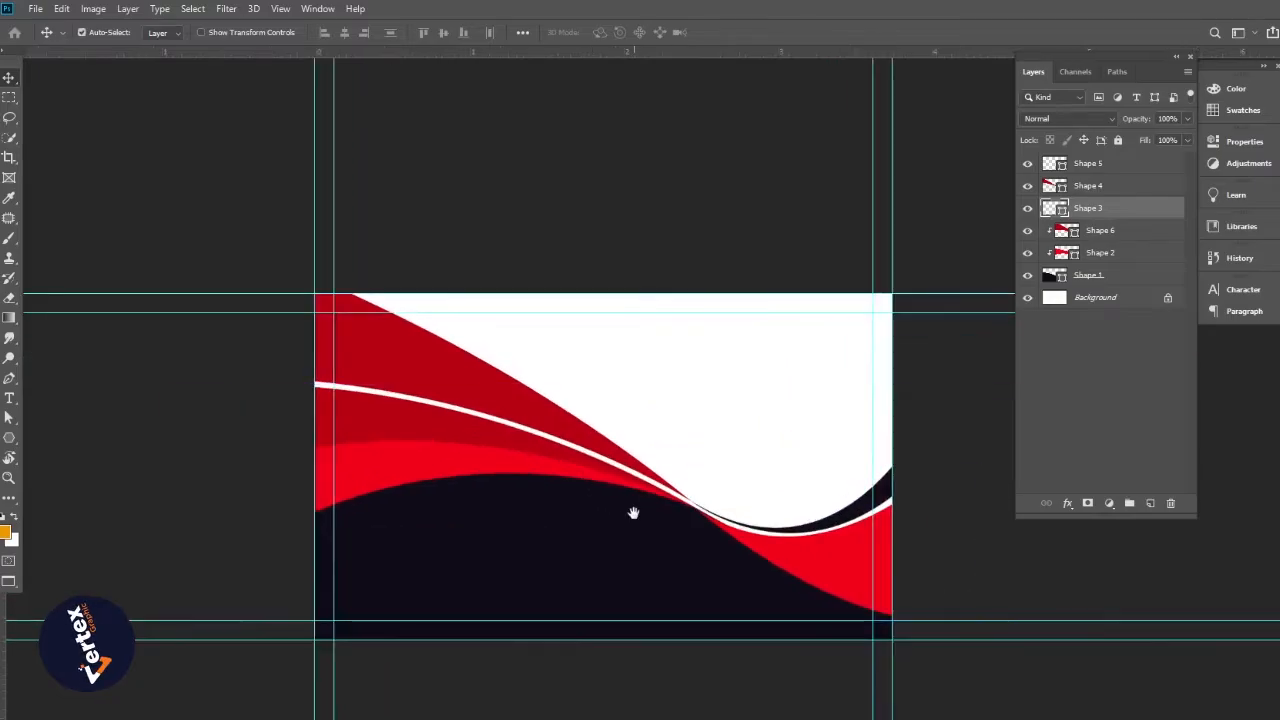
{"action": "left_click_drag", "start_coordinate": [631, 511], "coordinate": [446, 469]}
{"action": "left_click_drag", "start_coordinate": [800, 506], "coordinate": [758, 500]}
{"action": "left_click_drag", "start_coordinate": [802, 496], "coordinate": [640, 540]}
{"action": "left_click_drag", "start_coordinate": [708, 563], "coordinate": [708, 563]}
{"action": "left_click_drag", "start_coordinate": [628, 568], "coordinate": [576, 566]}
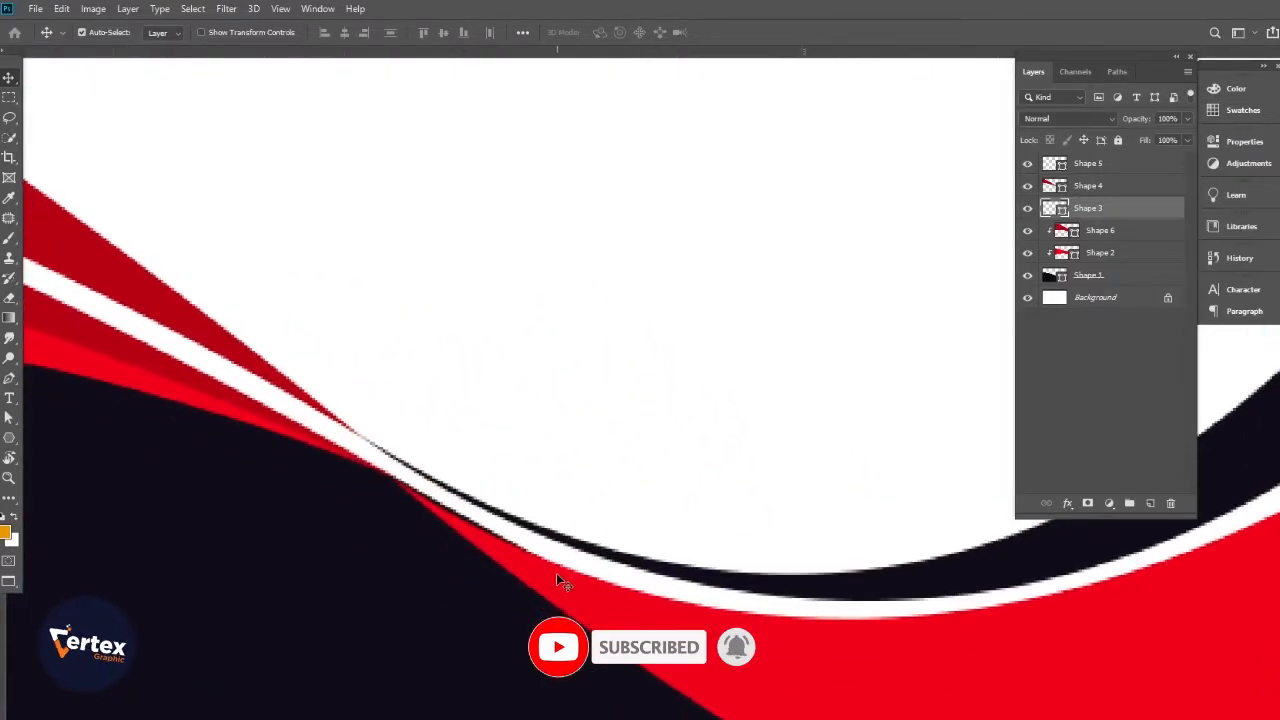
{"action": "left_click", "coordinate": [9, 381]}
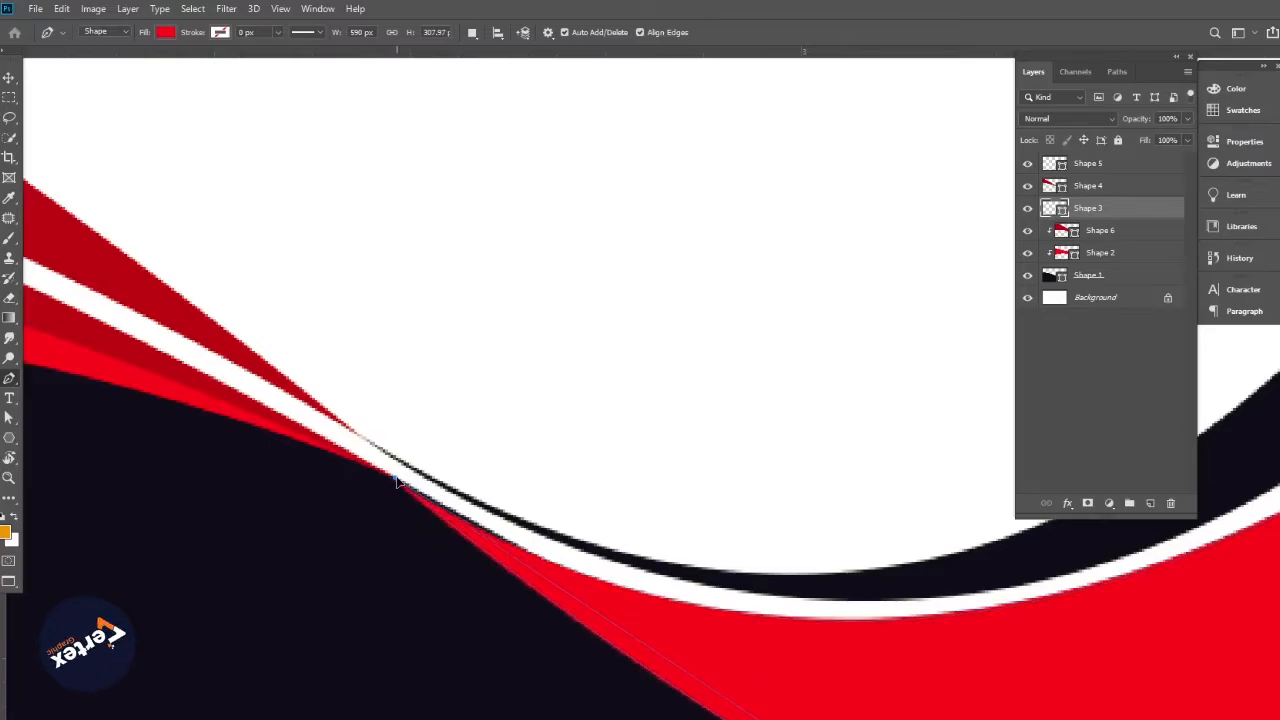
{"action": "left_click", "coordinate": [584, 567], "text": "alt"}
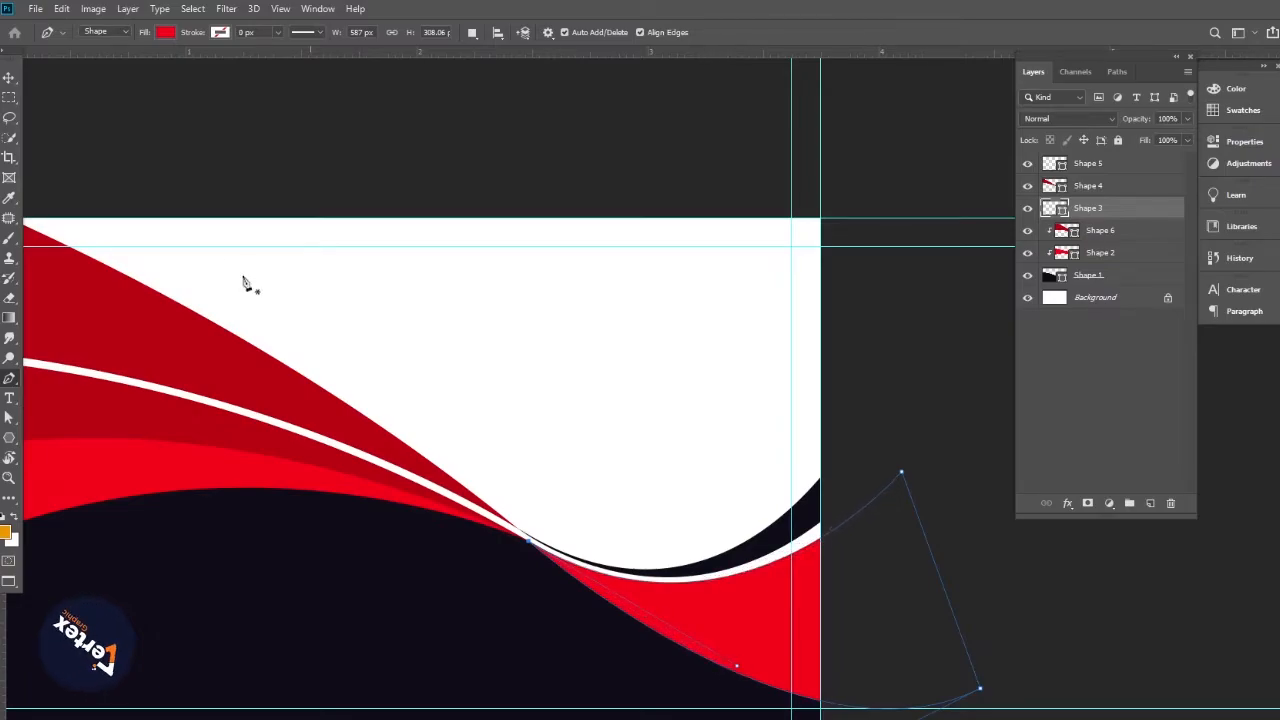
{"action": "left_click", "coordinate": [8, 77]}
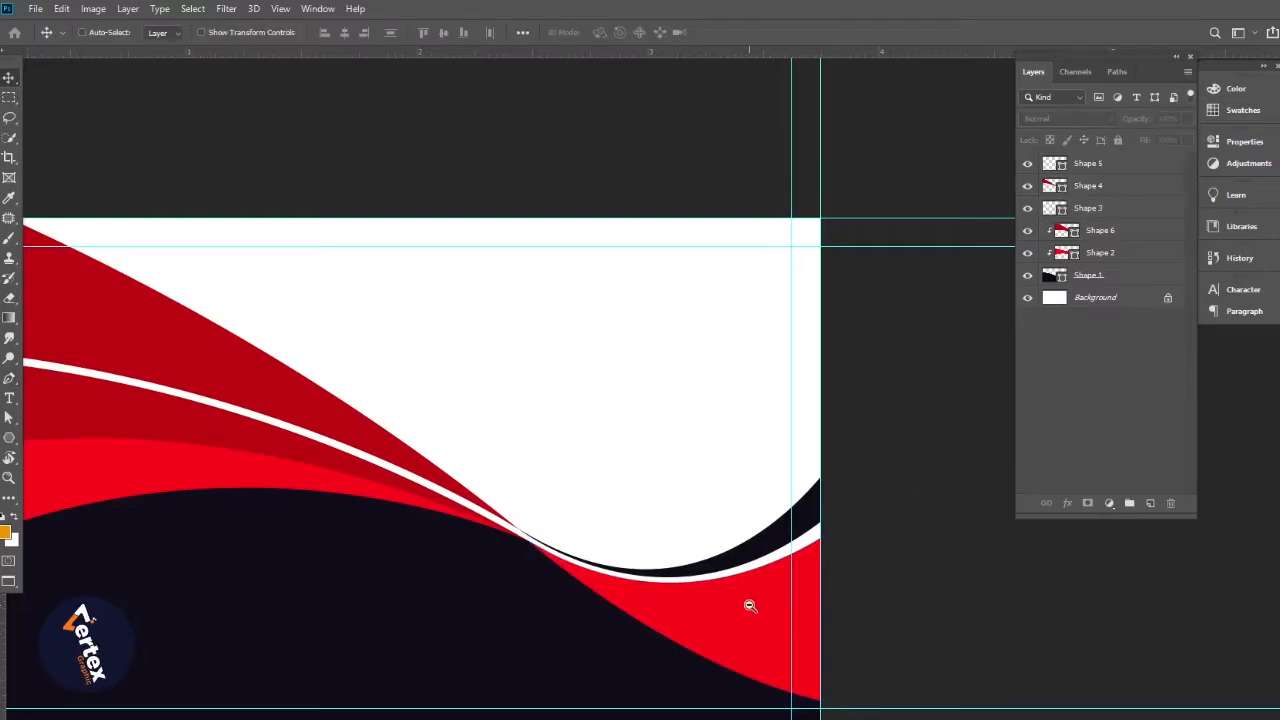
Begin a wave shape left of the card, then undo the unfinished attempt
{"action": "left_click", "coordinate": [750, 605], "text": "alt"}
{"action": "left_click", "coordinate": [621, 599], "text": "alt"}
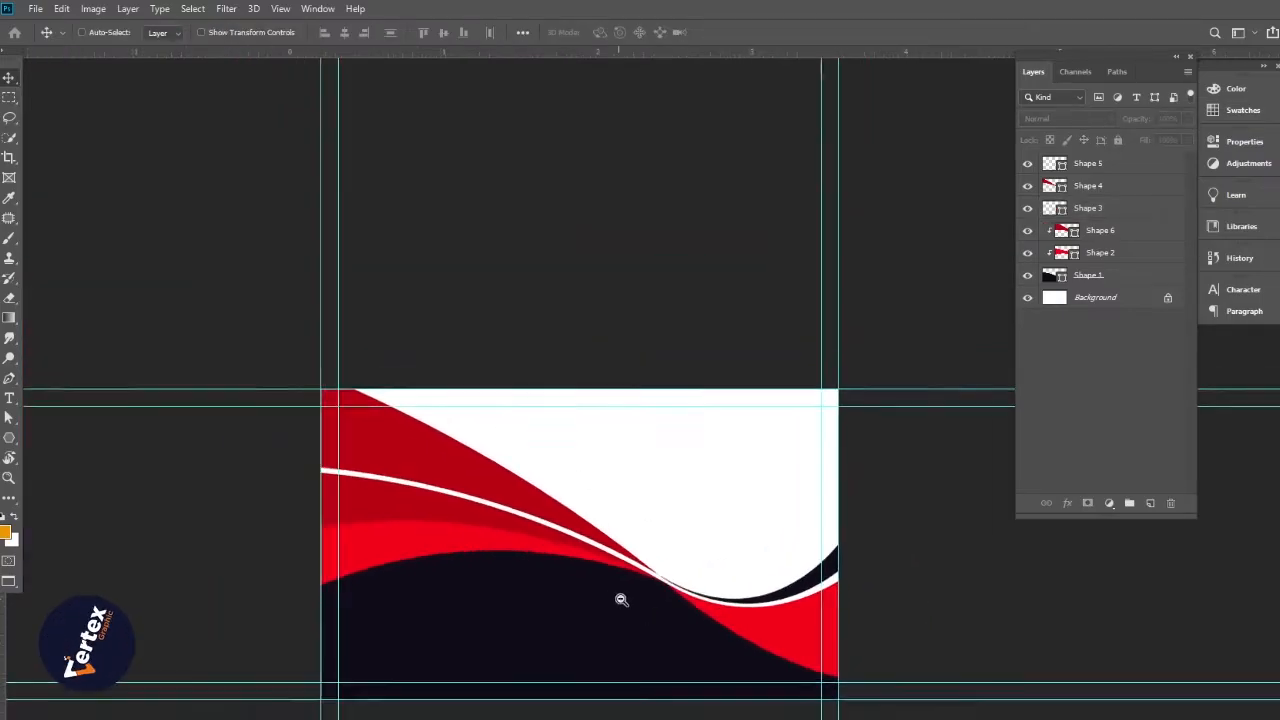
{"action": "left_click", "coordinate": [640, 603]}
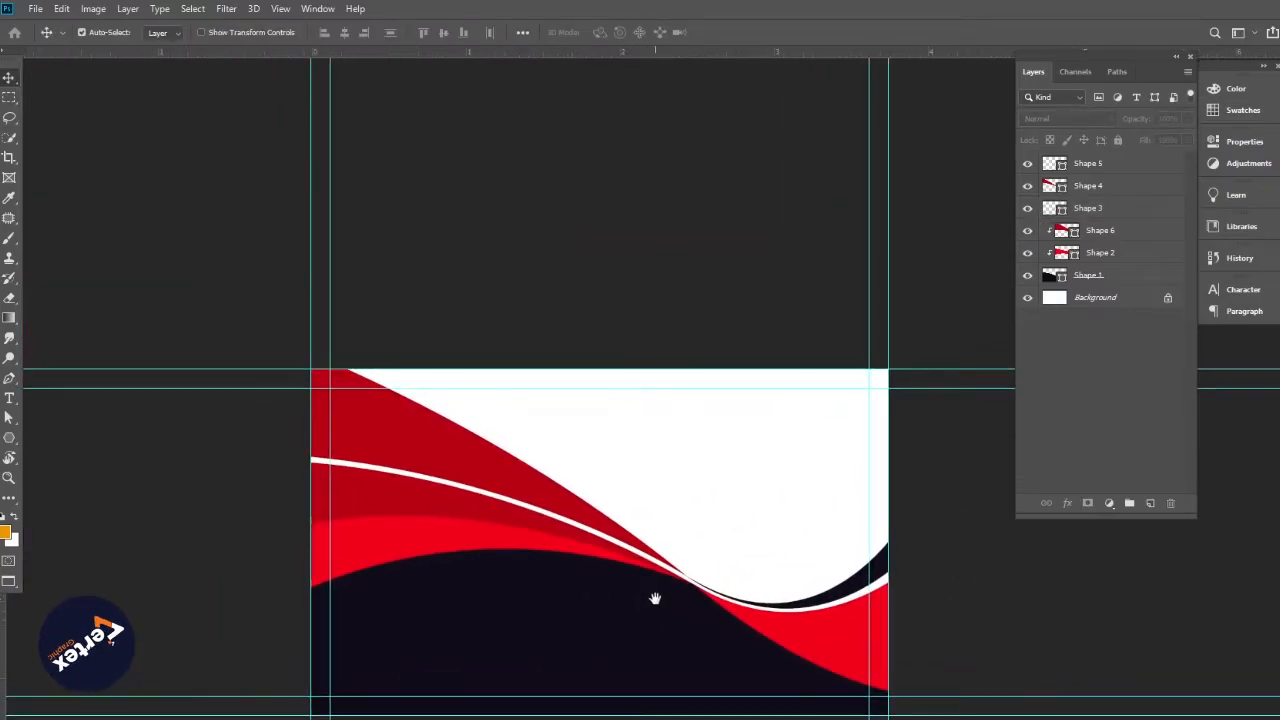
{"action": "left_click_drag", "start_coordinate": [714, 600], "coordinate": [714, 582]}
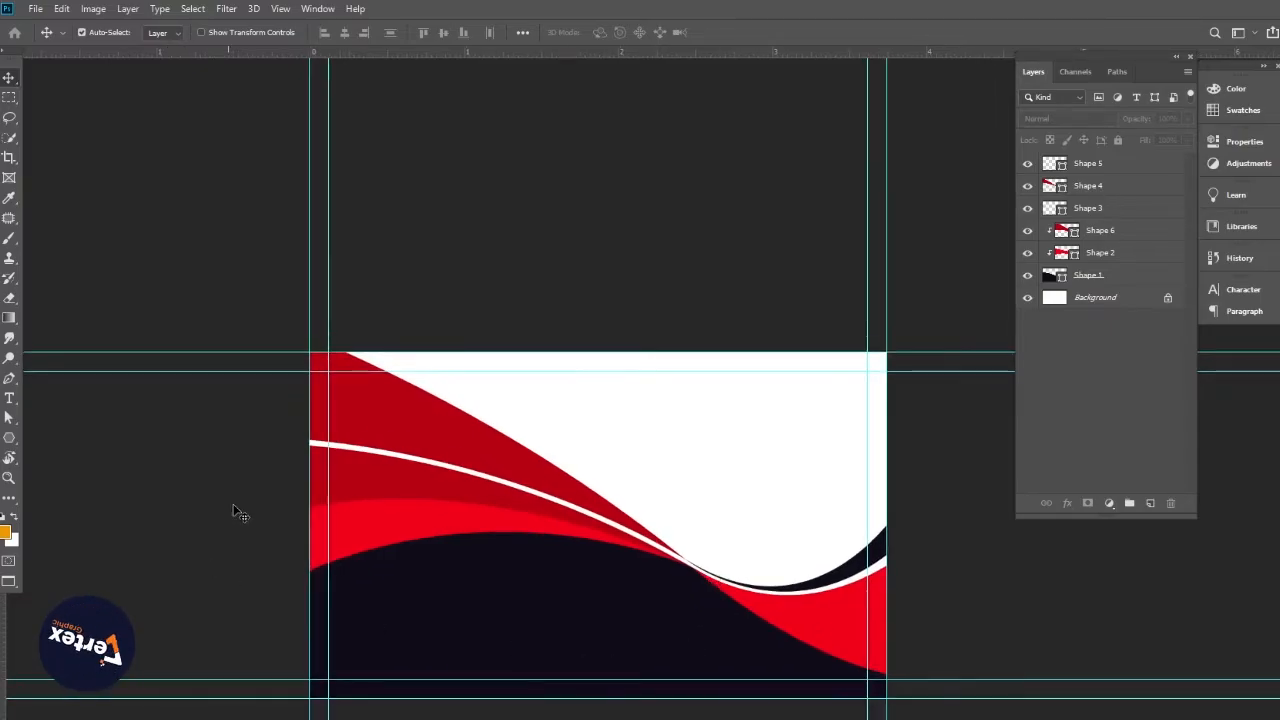
{"action": "left_click", "coordinate": [9, 378]}
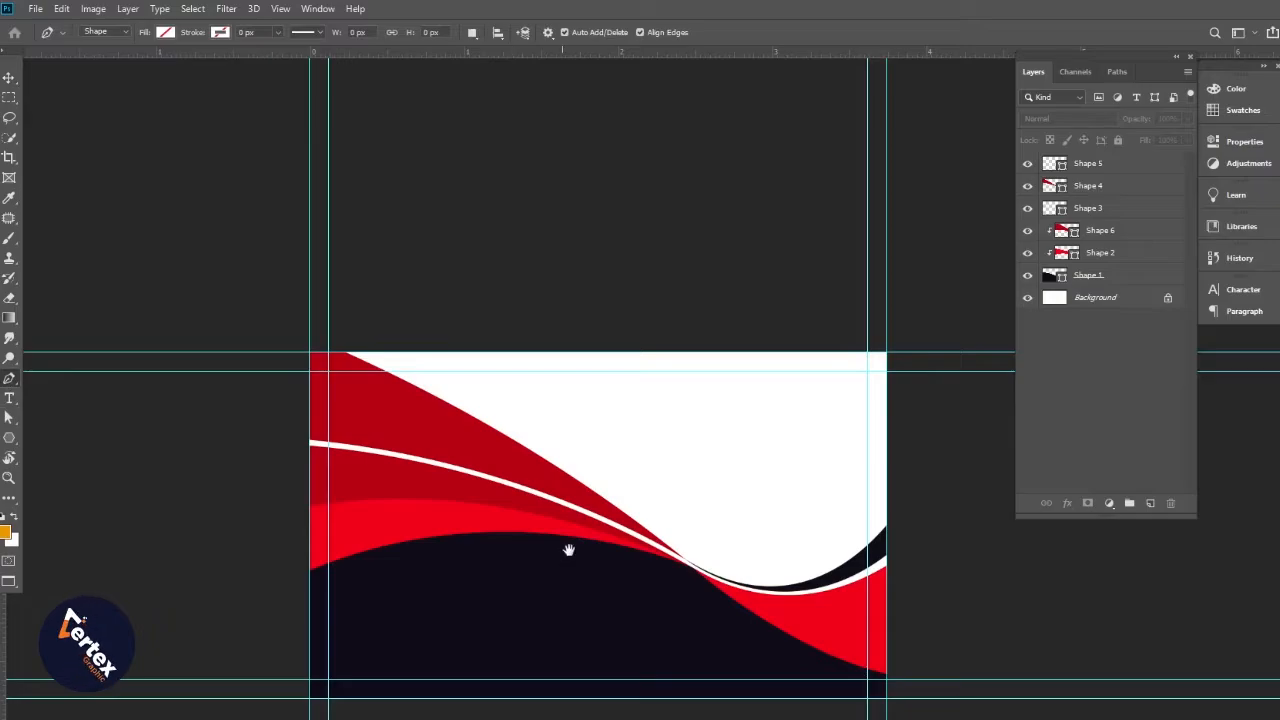
{"action": "left_click_drag", "start_coordinate": [568, 550], "coordinate": [594, 537]}
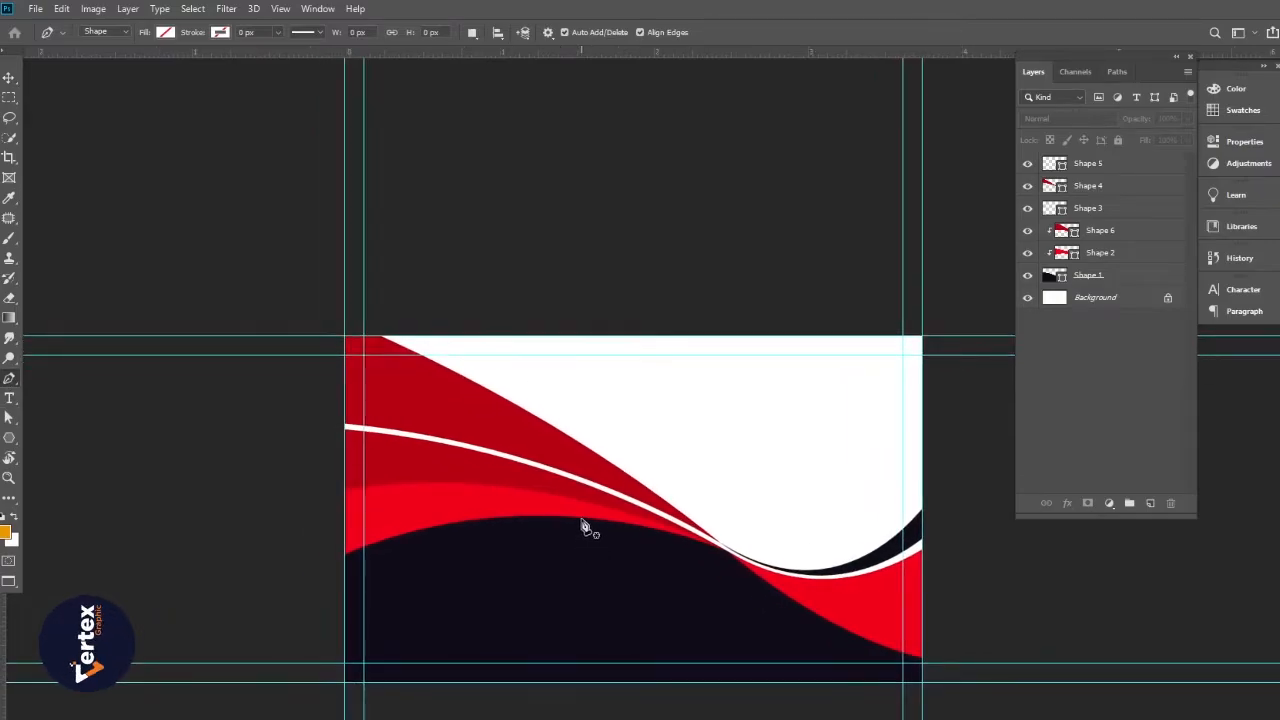
{"action": "left_click", "coordinate": [580, 521]}
{"action": "left_click_drag", "start_coordinate": [466, 600], "coordinate": [557, 543]}
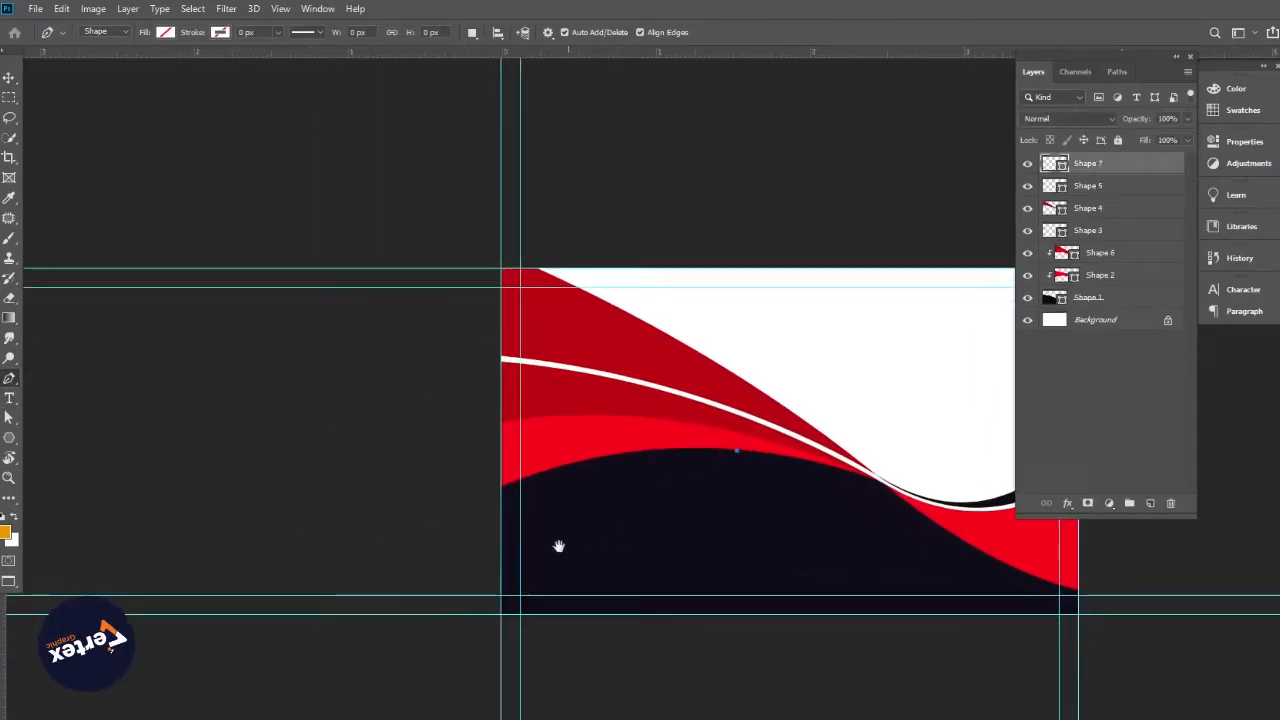
{"action": "left_click", "coordinate": [416, 566]}
{"action": "left_click_drag", "start_coordinate": [372, 592], "coordinate": [283, 660]}
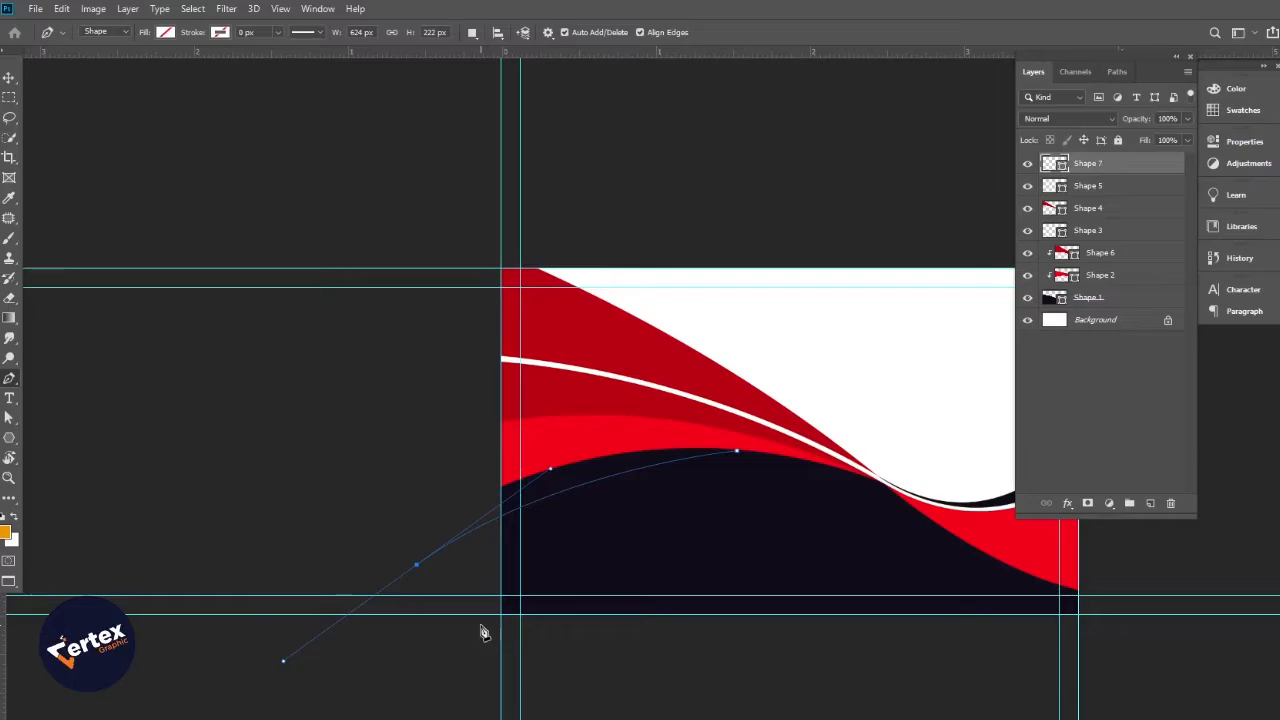
{"action": "key", "text": "ctrl+z"}
{"action": "key", "text": "ctrl+z"}
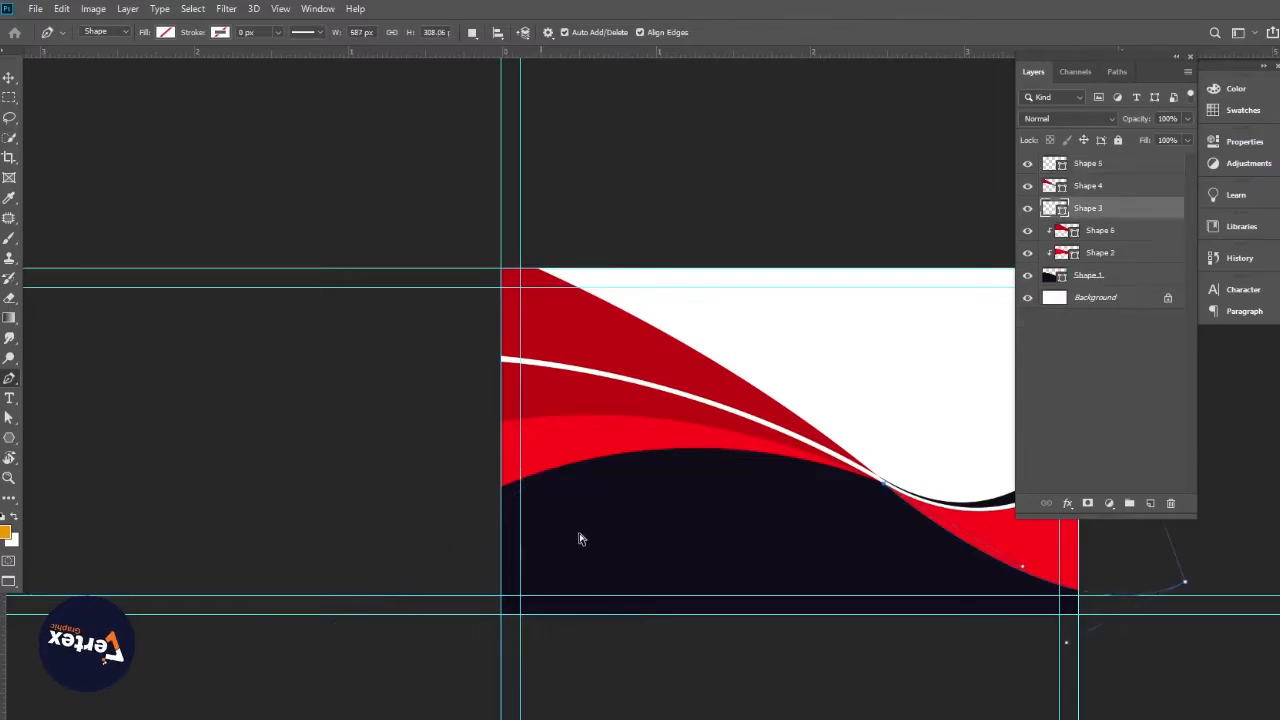
Draw a new curved shape along the wave edge, out left of the card and back along the red wave
{"action": "left_click", "coordinate": [9, 77]}
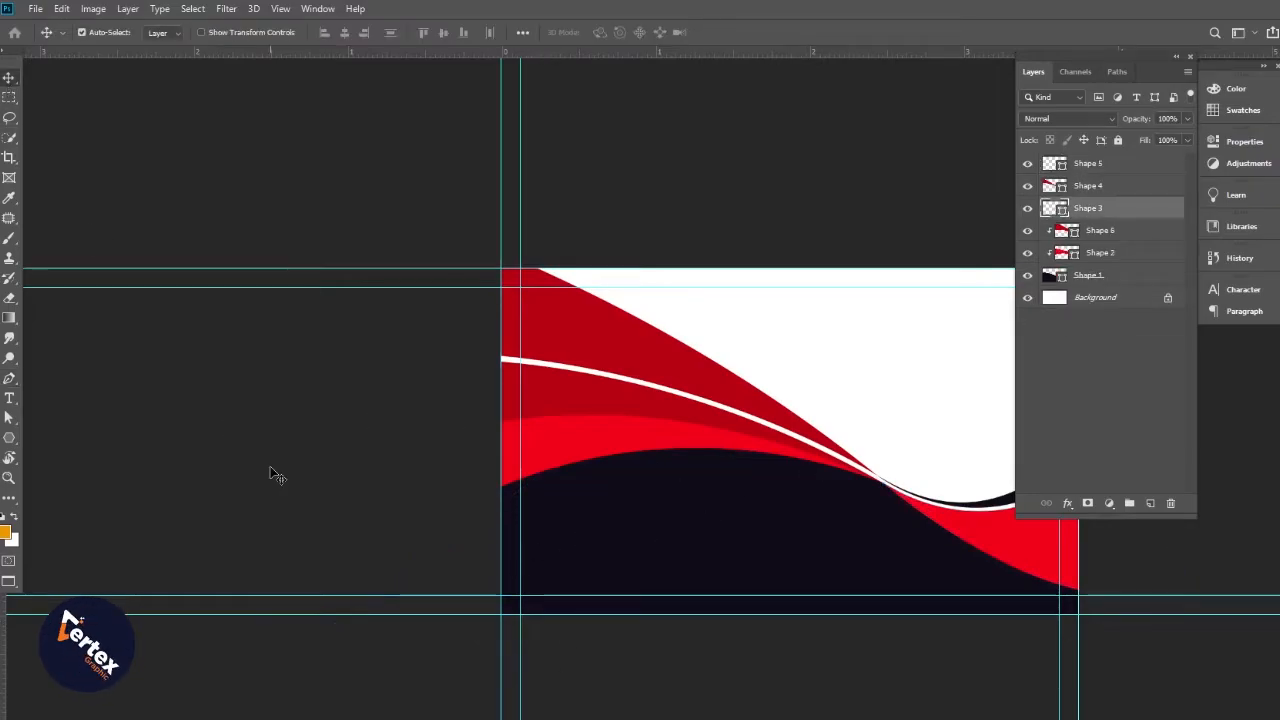
{"action": "left_click", "coordinate": [271, 471]}
{"action": "left_click", "coordinate": [9, 376]}
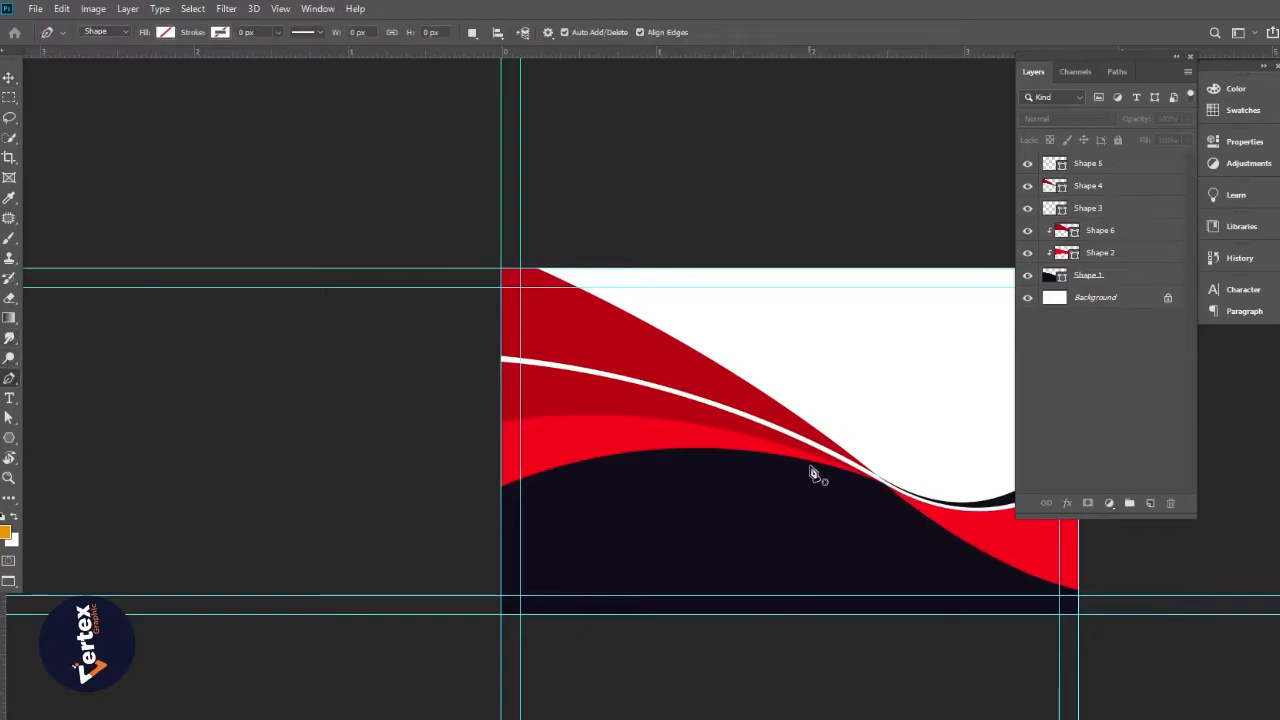
{"action": "left_click", "coordinate": [852, 472]}
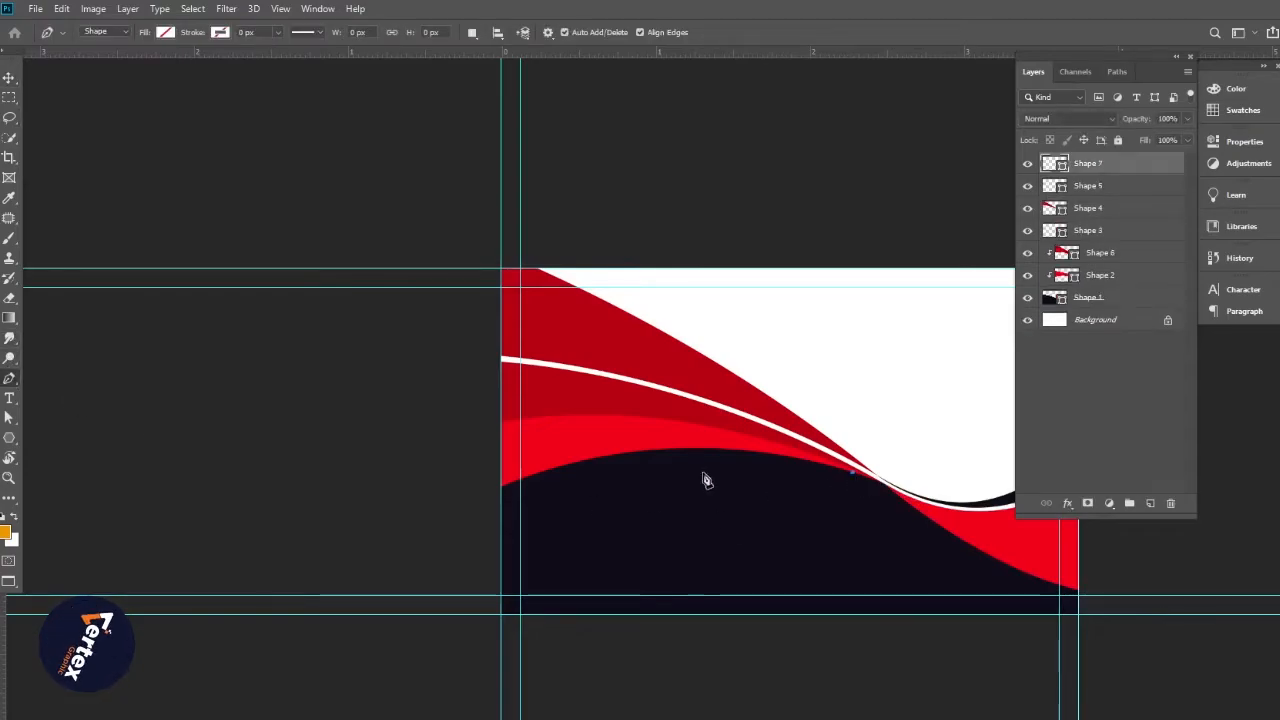
{"action": "left_click_drag", "start_coordinate": [301, 580], "coordinate": [279, 719]}
{"action": "key", "text": "ctrl+z"}
{"action": "scroll", "coordinate": [271, 443], "scroll_direction": "down", "scroll_amount": 2}
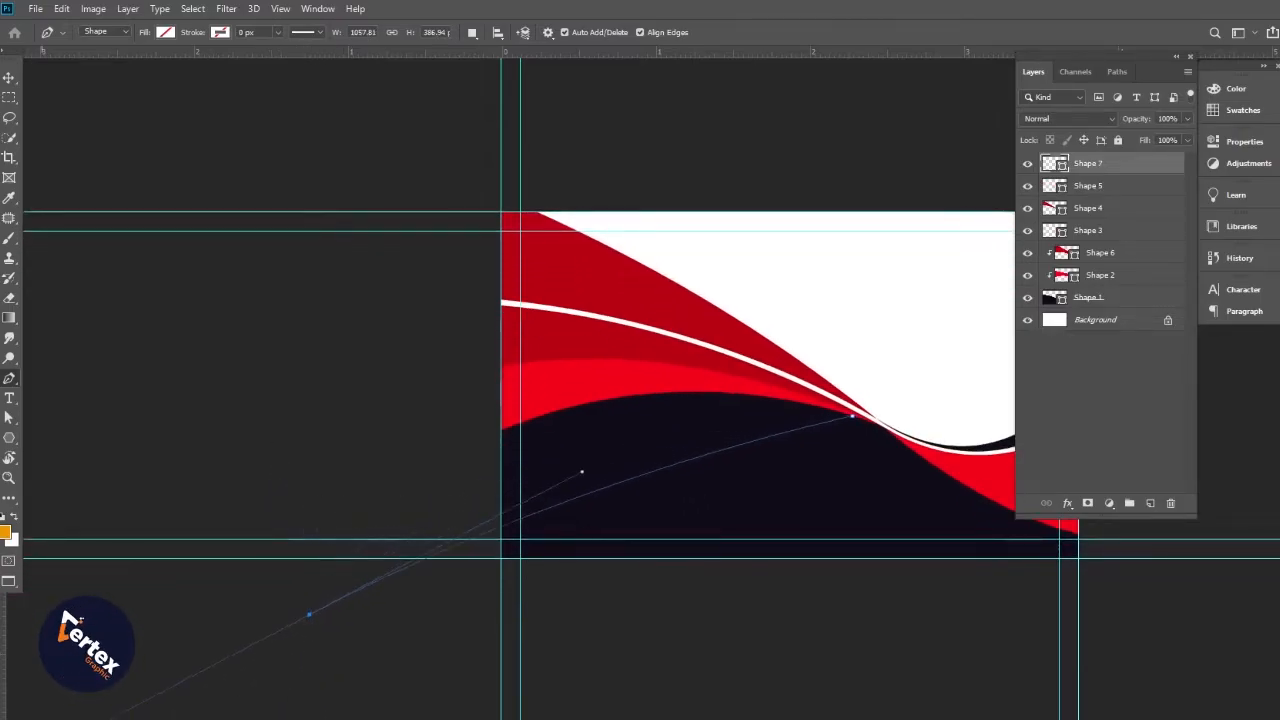
{"action": "scroll", "coordinate": [483, 282], "scroll_direction": "down", "scroll_amount": 2}
{"action": "scroll", "coordinate": [483, 282], "scroll_direction": "down", "scroll_amount": 2}
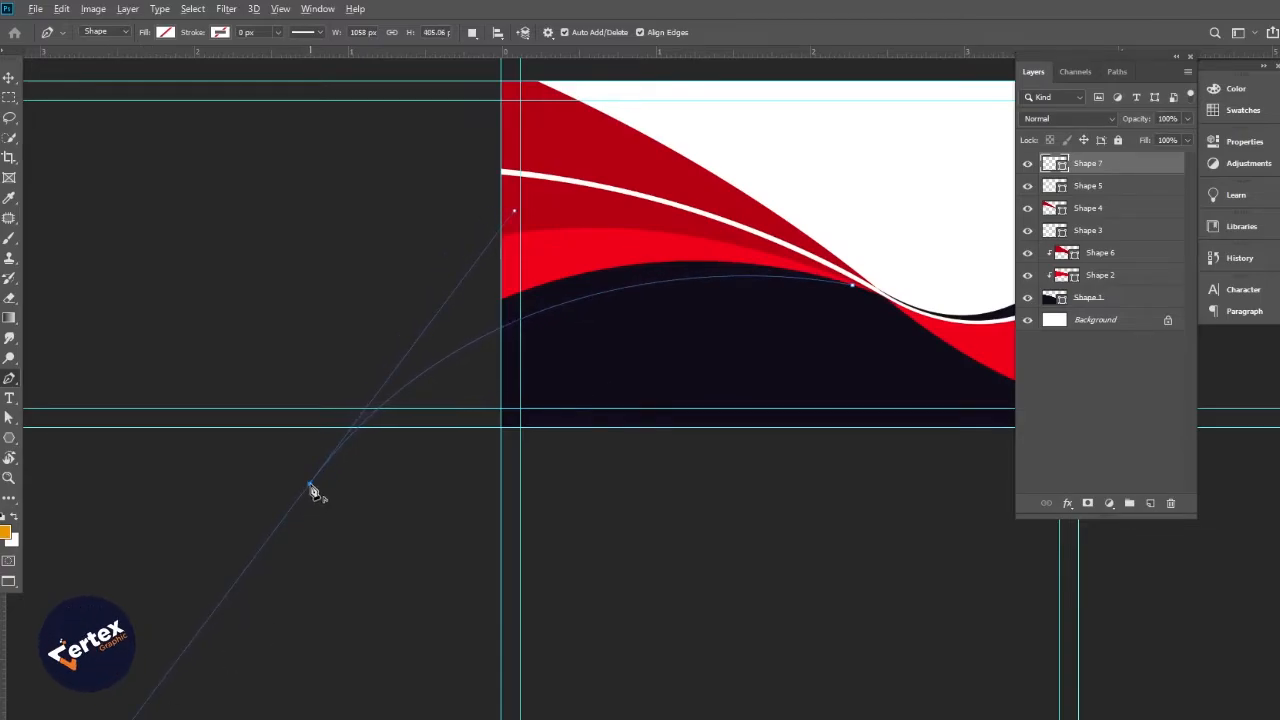
{"action": "left_click", "coordinate": [342, 260]}
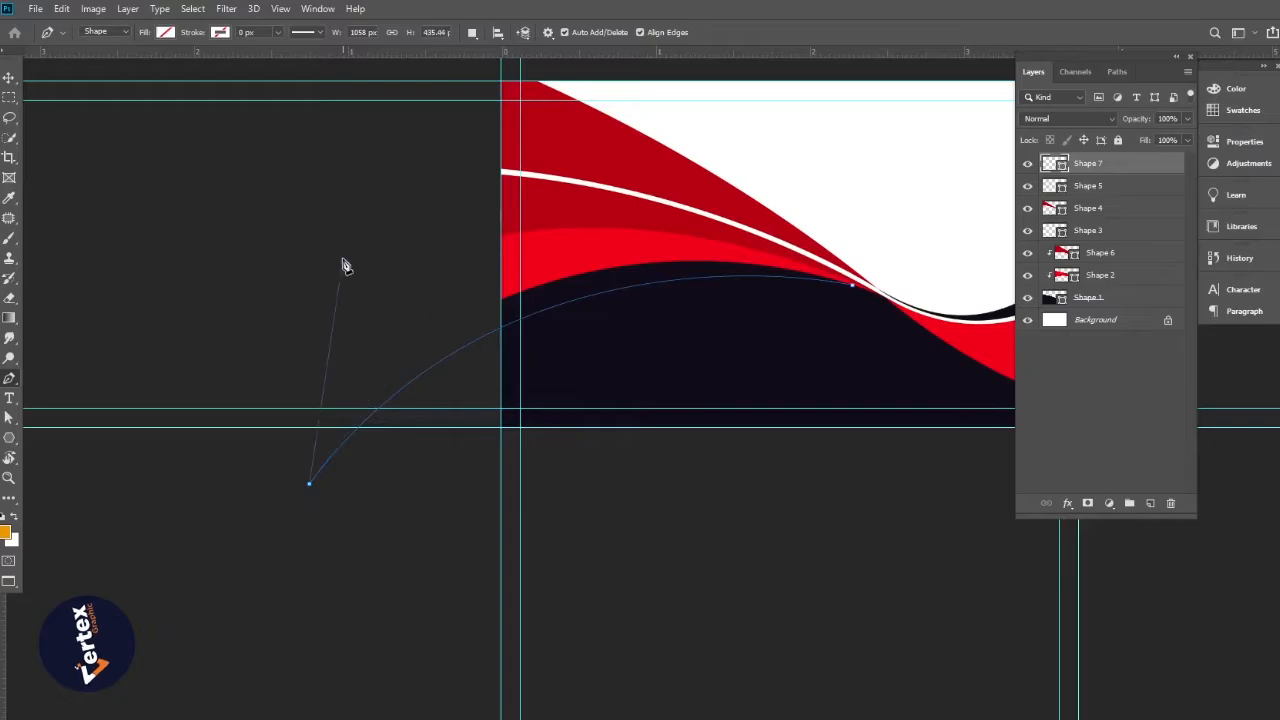
{"action": "left_click", "coordinate": [620, 230]}
Fill Shape 7 white and move it just above Shape 1 in the Layers panel
{"action": "left_click", "coordinate": [166, 32]}
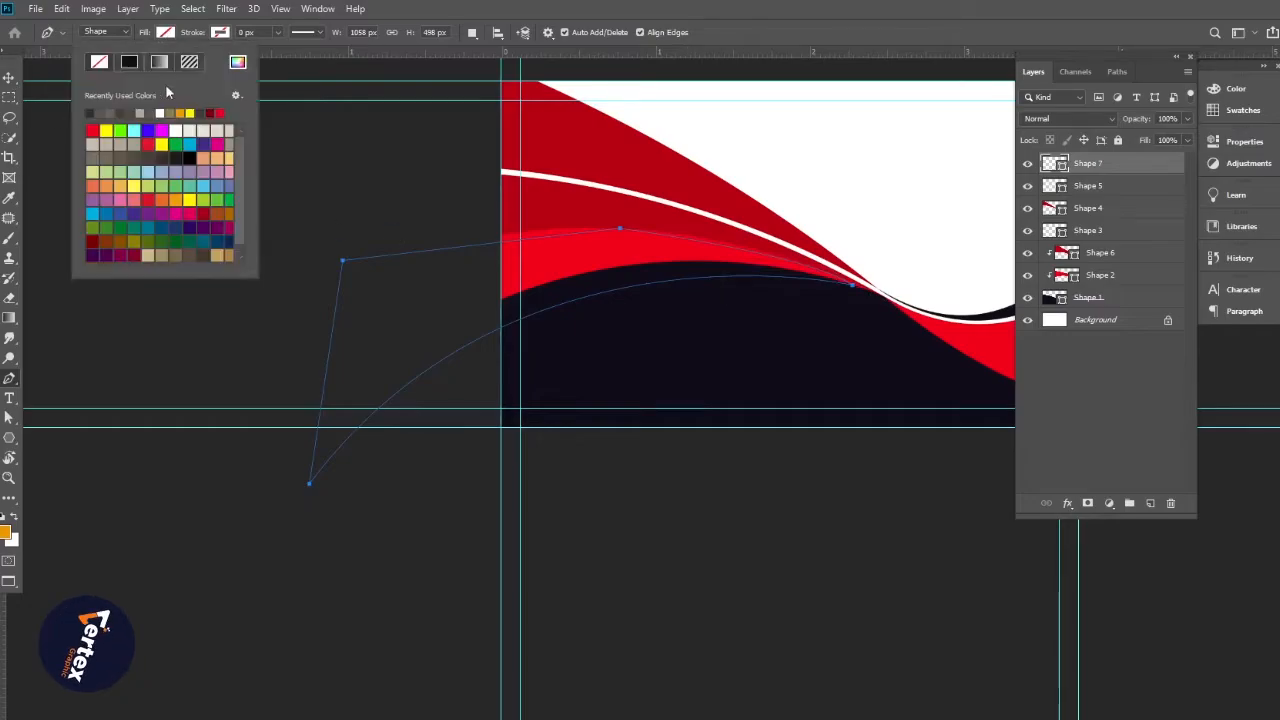
{"action": "left_click", "coordinate": [159, 113]}
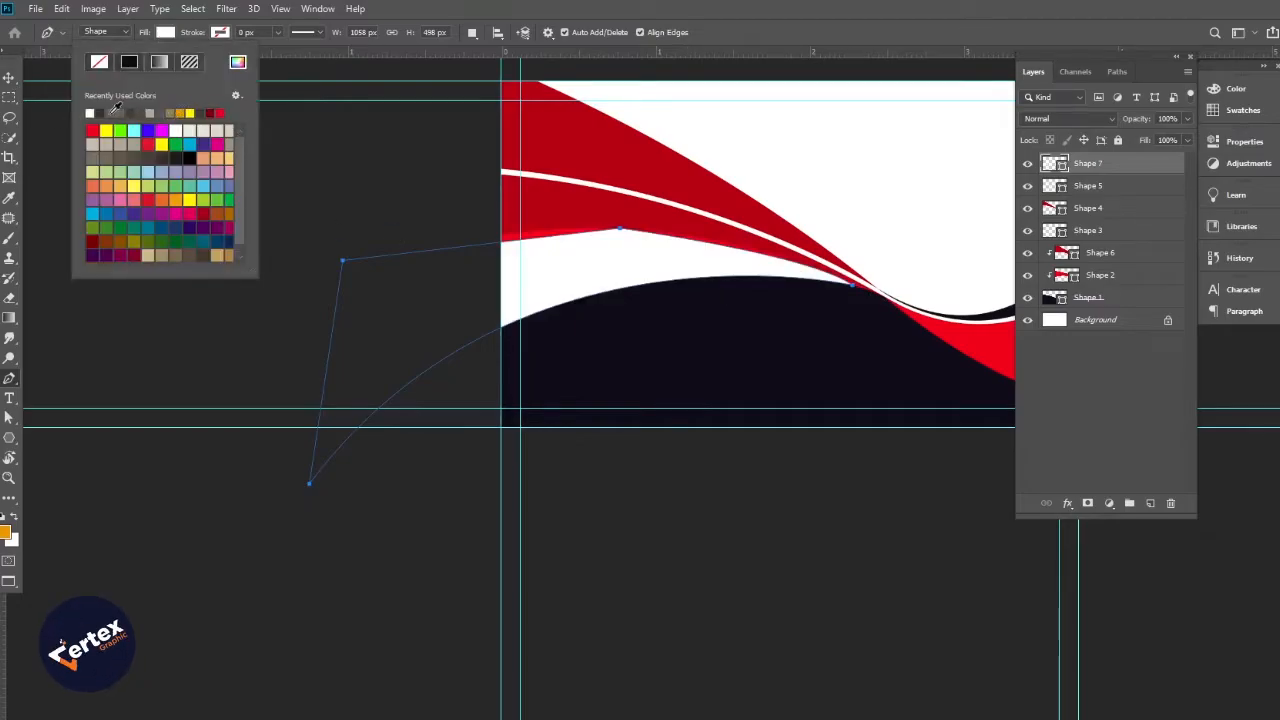
{"action": "left_click", "coordinate": [8, 78]}
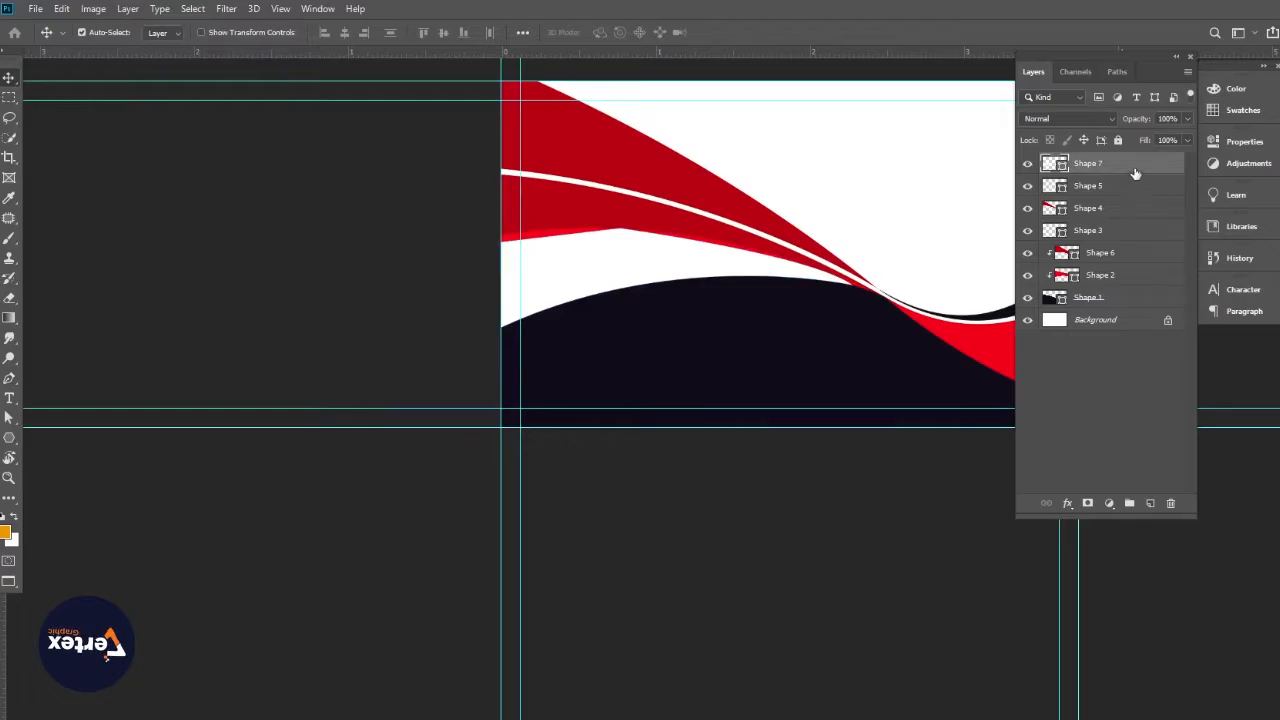
{"action": "left_click_drag", "start_coordinate": [1134, 167], "coordinate": [1122, 246]}
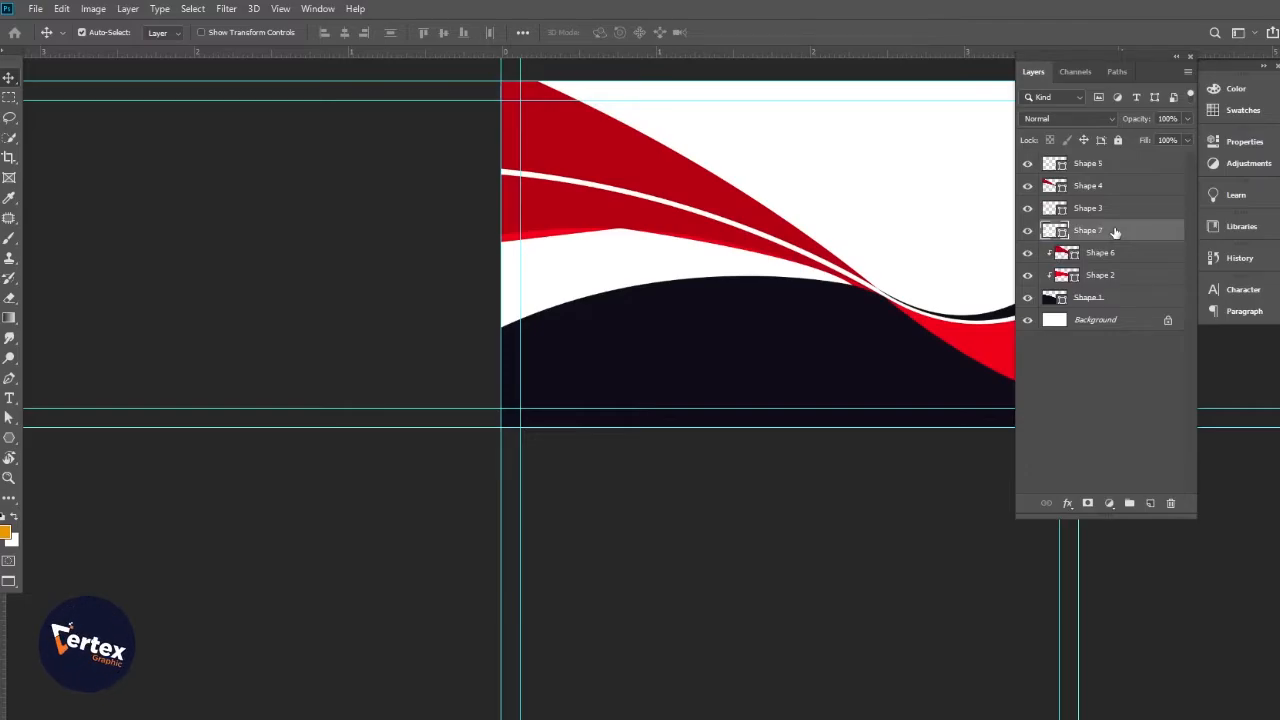
{"action": "left_click_drag", "start_coordinate": [1104, 296], "coordinate": [1108, 287]}
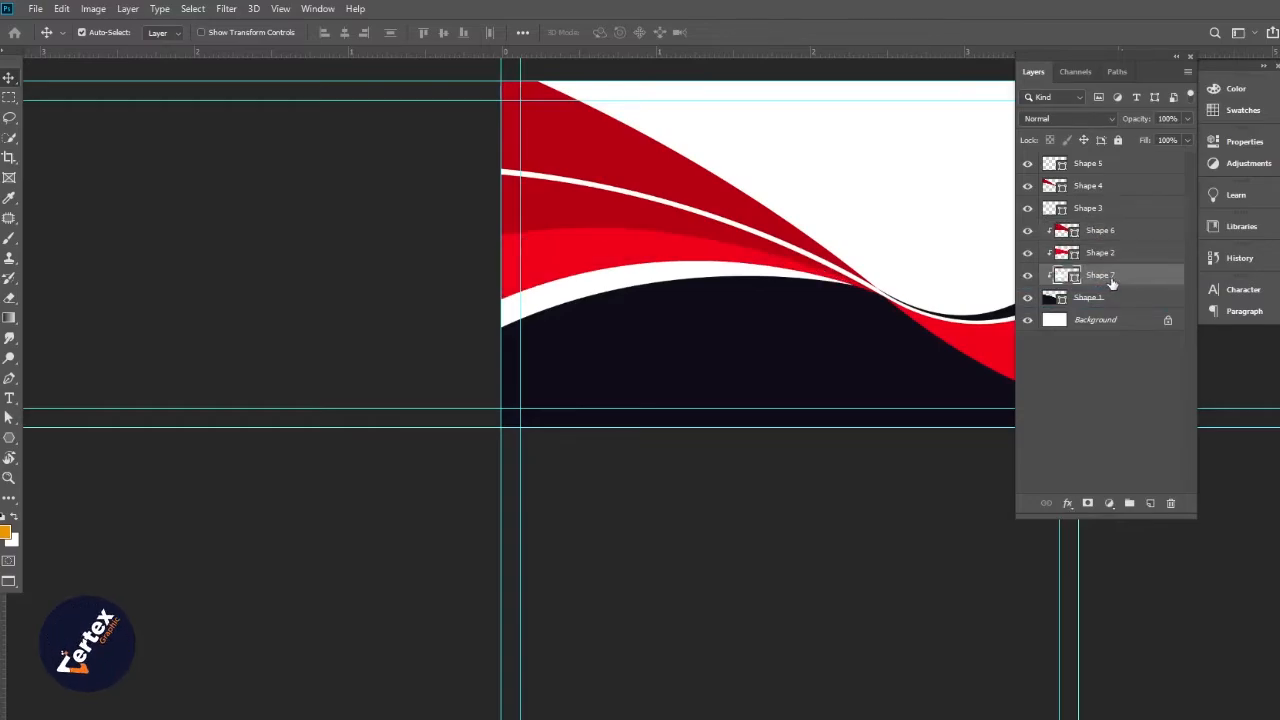
Inspect the white band by toggling Shape 7's visibility, then deselect all layers
{"action": "left_click", "coordinate": [688, 315], "text": "ctrl"}
{"action": "left_click_drag", "start_coordinate": [748, 326], "coordinate": [701, 351]}
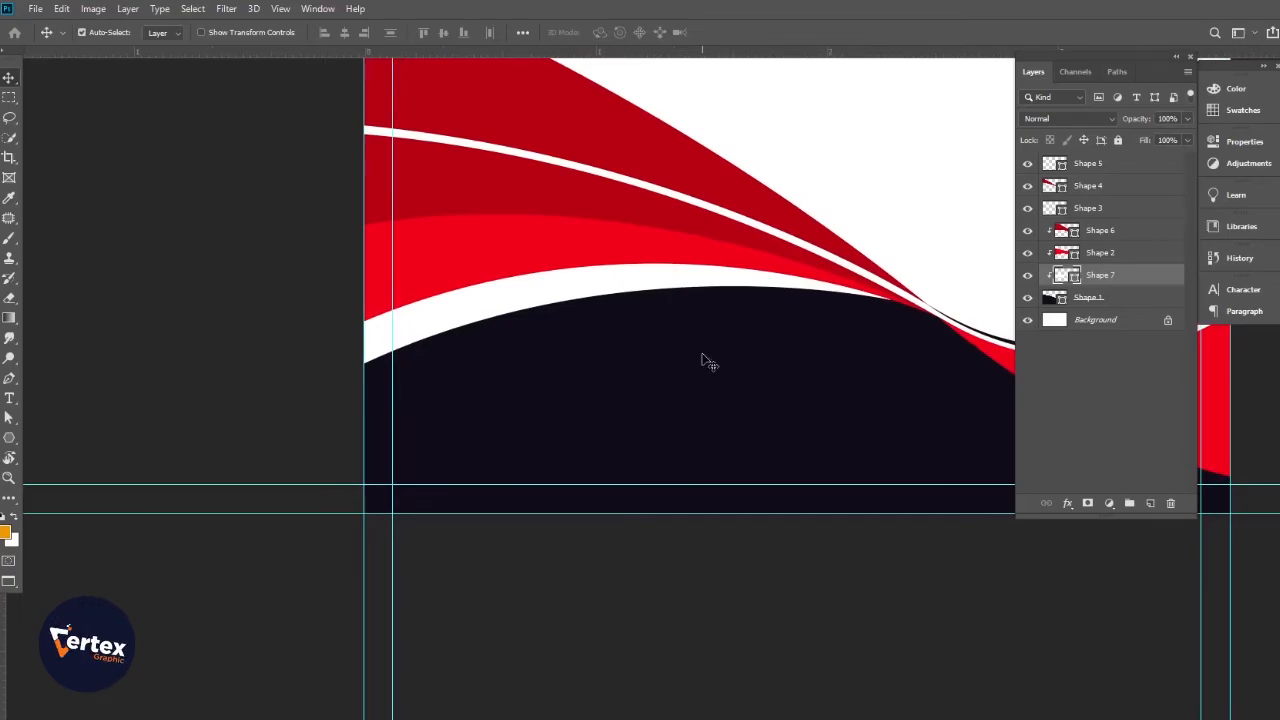
{"action": "left_click", "coordinate": [703, 351], "text": "alt"}
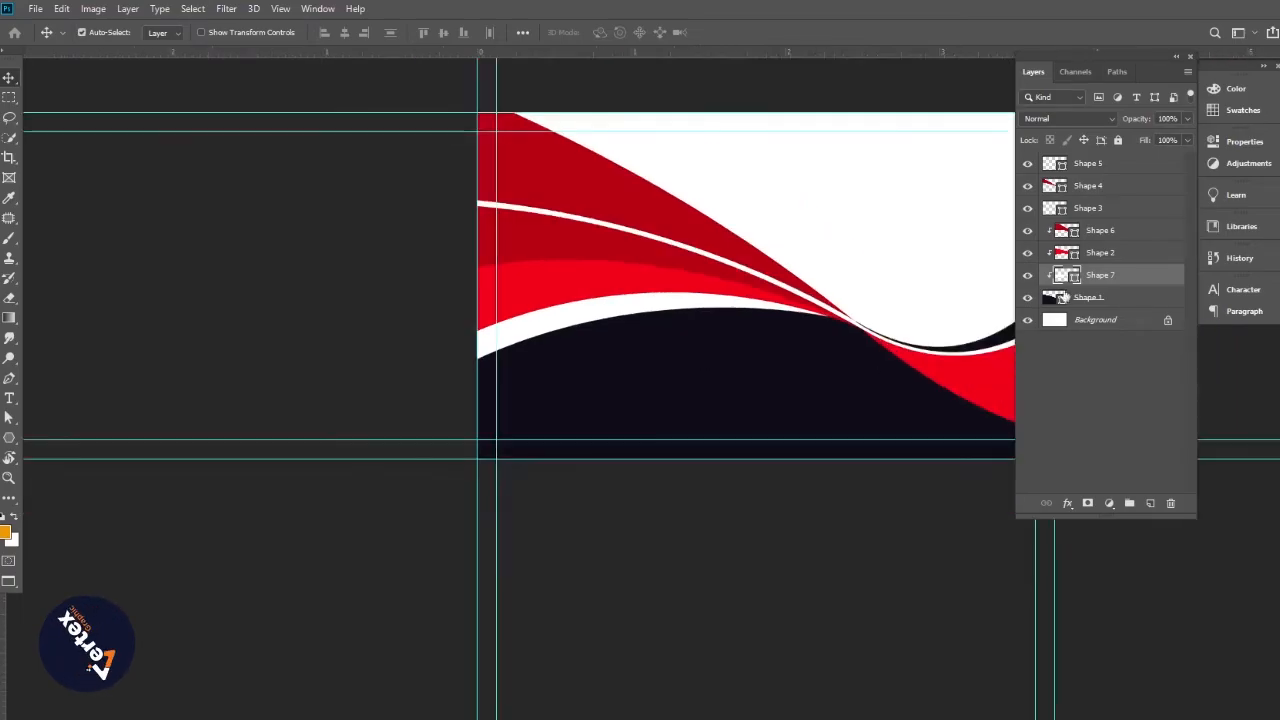
{"action": "left_click", "coordinate": [1027, 276]}
{"action": "left_click", "coordinate": [1027, 276]}
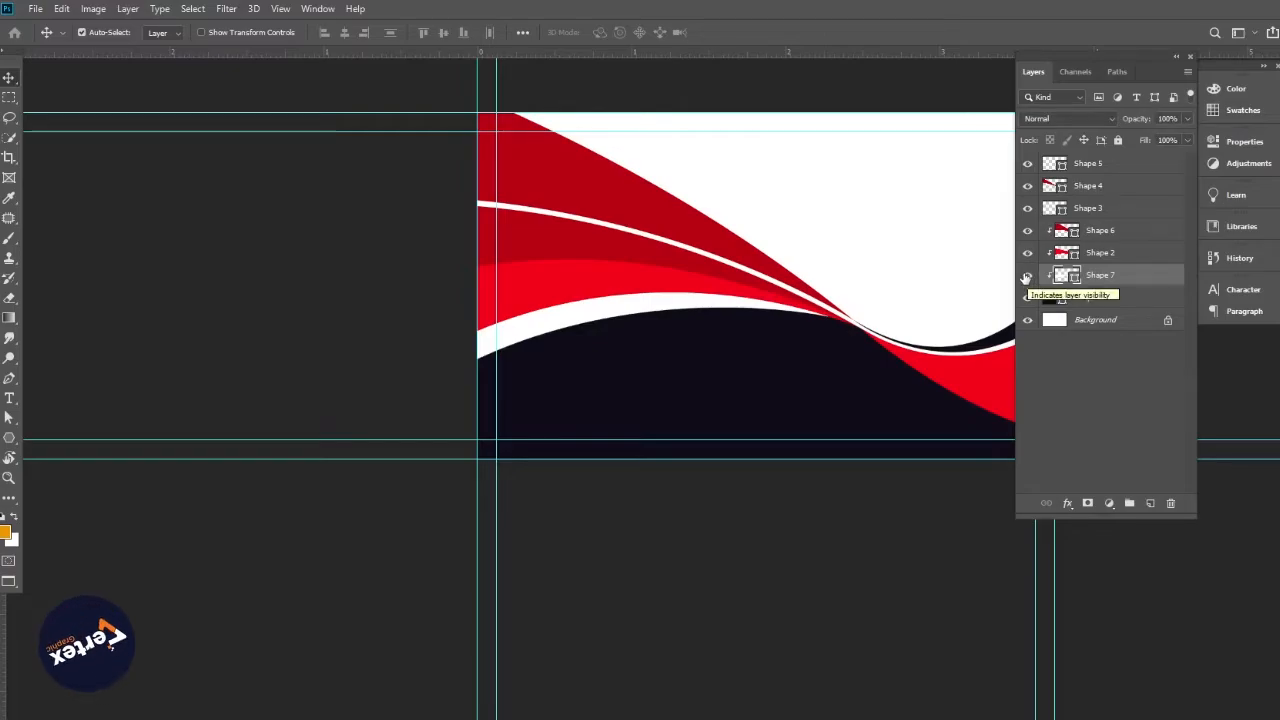
{"action": "left_click_drag", "start_coordinate": [866, 377], "coordinate": [854, 371]}
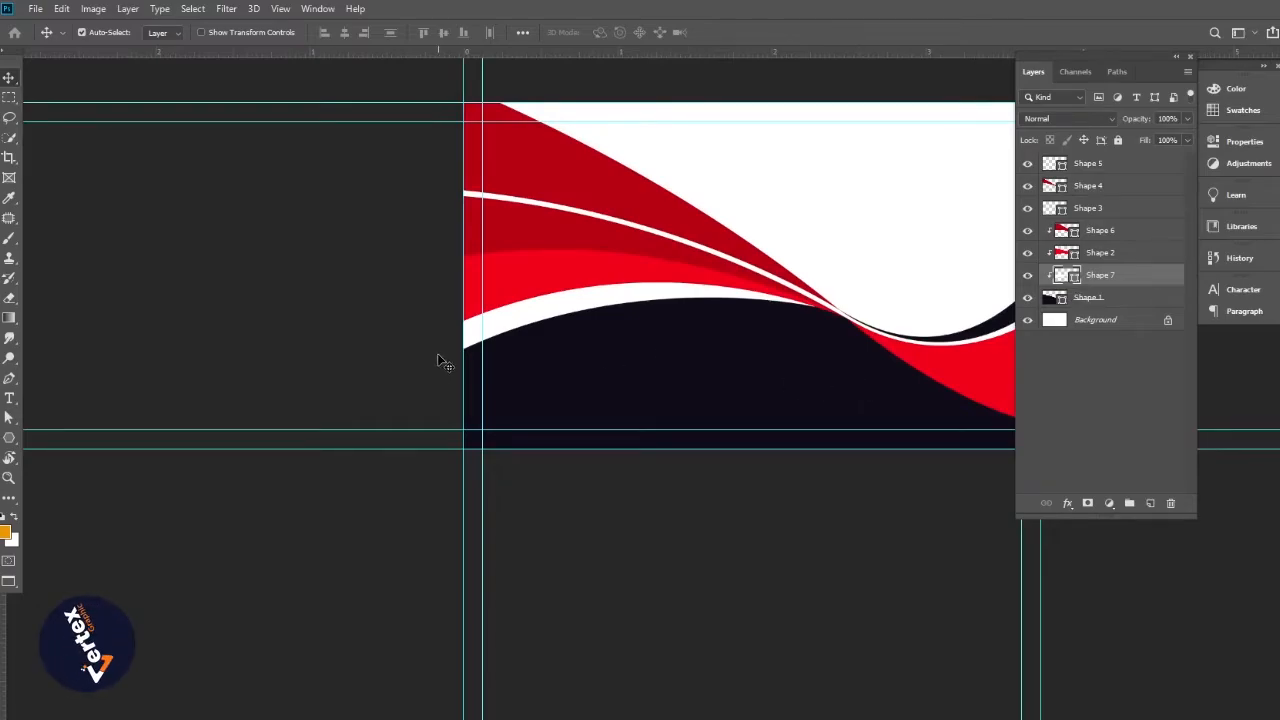
{"action": "left_click", "coordinate": [257, 357]}
{"action": "key", "text": "p"}
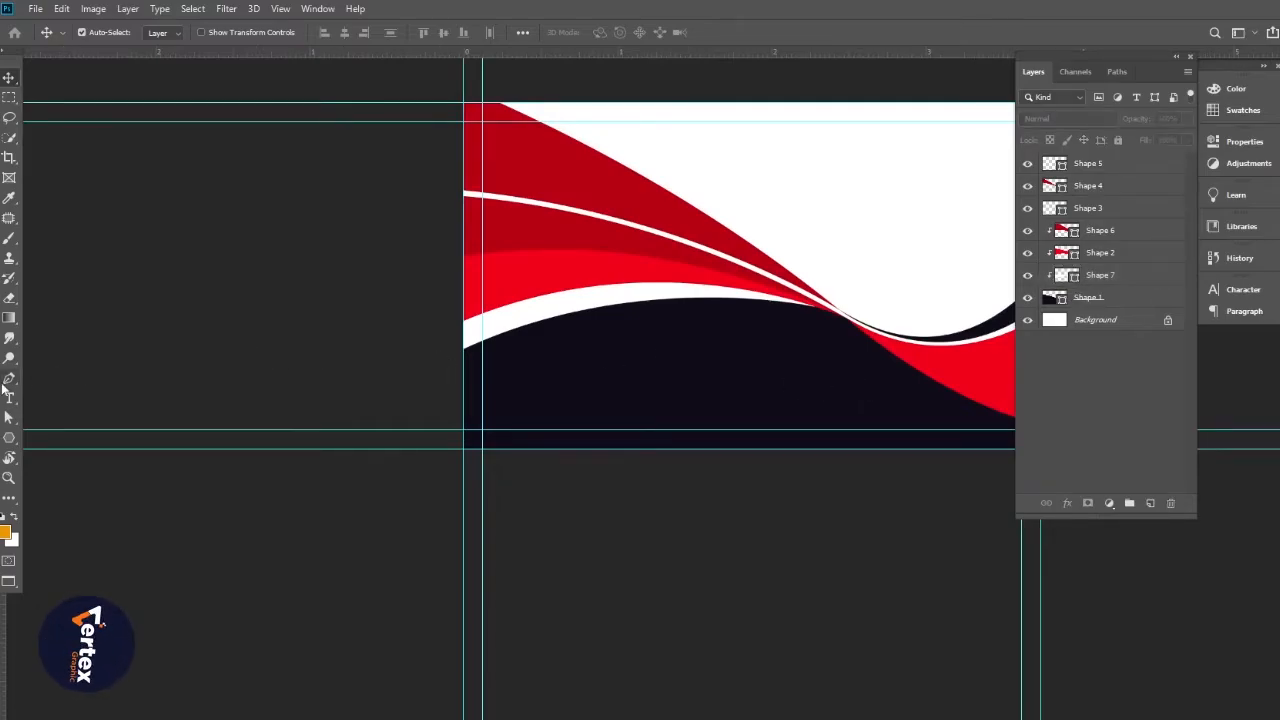
Draw a closed curved shape over the bright red wave's lower edge and fill it white
{"action": "left_click", "coordinate": [733, 289]}
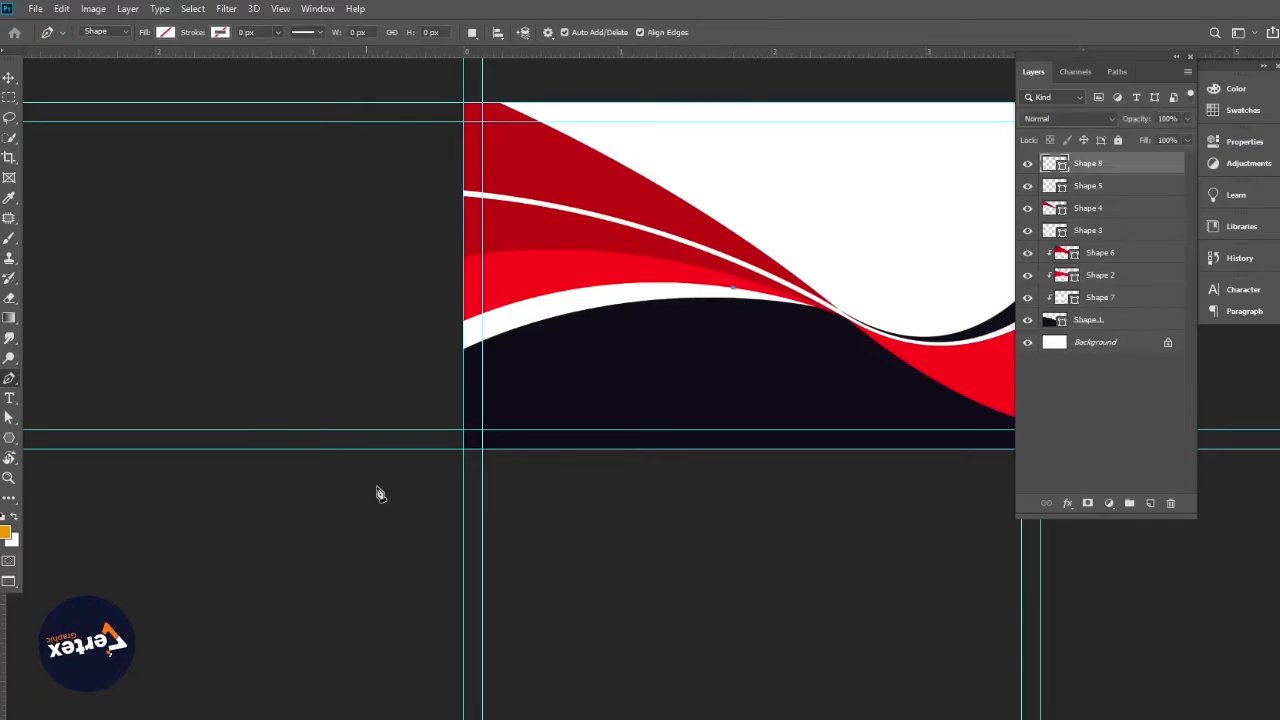
{"action": "left_click_drag", "start_coordinate": [268, 478], "coordinate": [60, 716]}
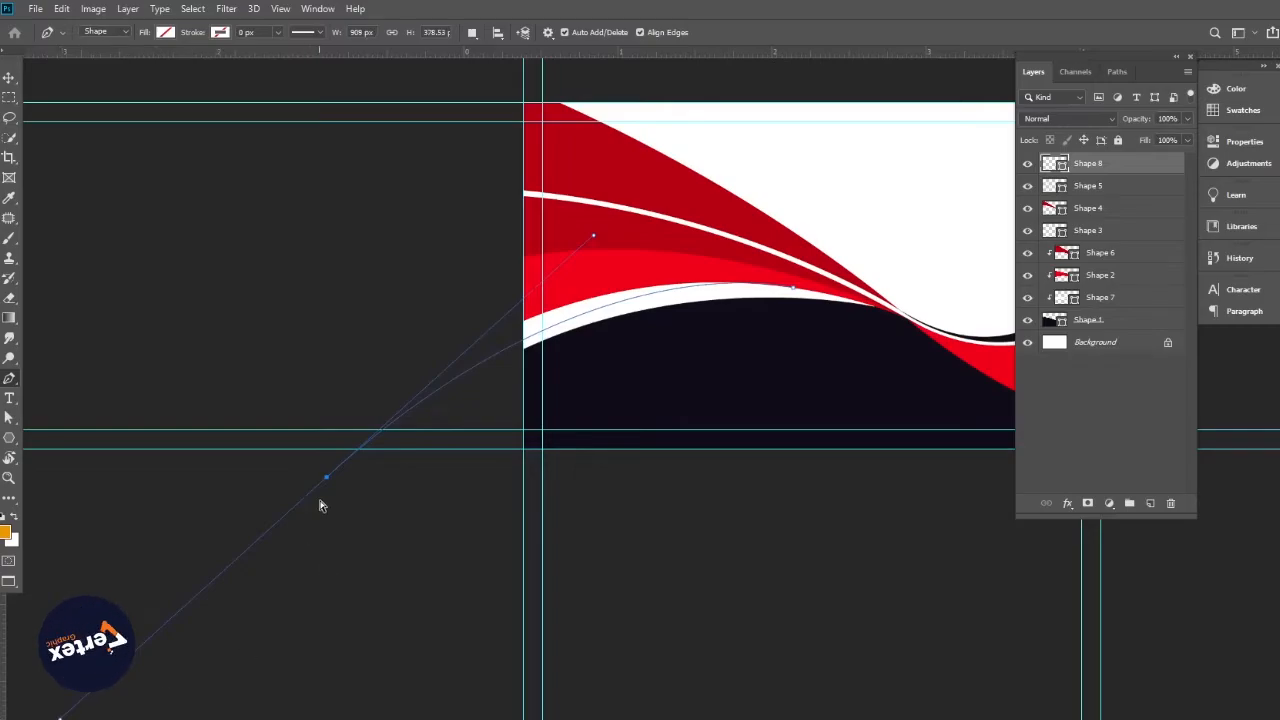
{"action": "mouse_move", "coordinate": [327, 483]}
{"action": "left_mouse_down"}
{"action": "mouse_move", "coordinate": [370, 491]}
{"action": "mouse_move", "coordinate": [350, 490]}
{"action": "left_mouse_up"}
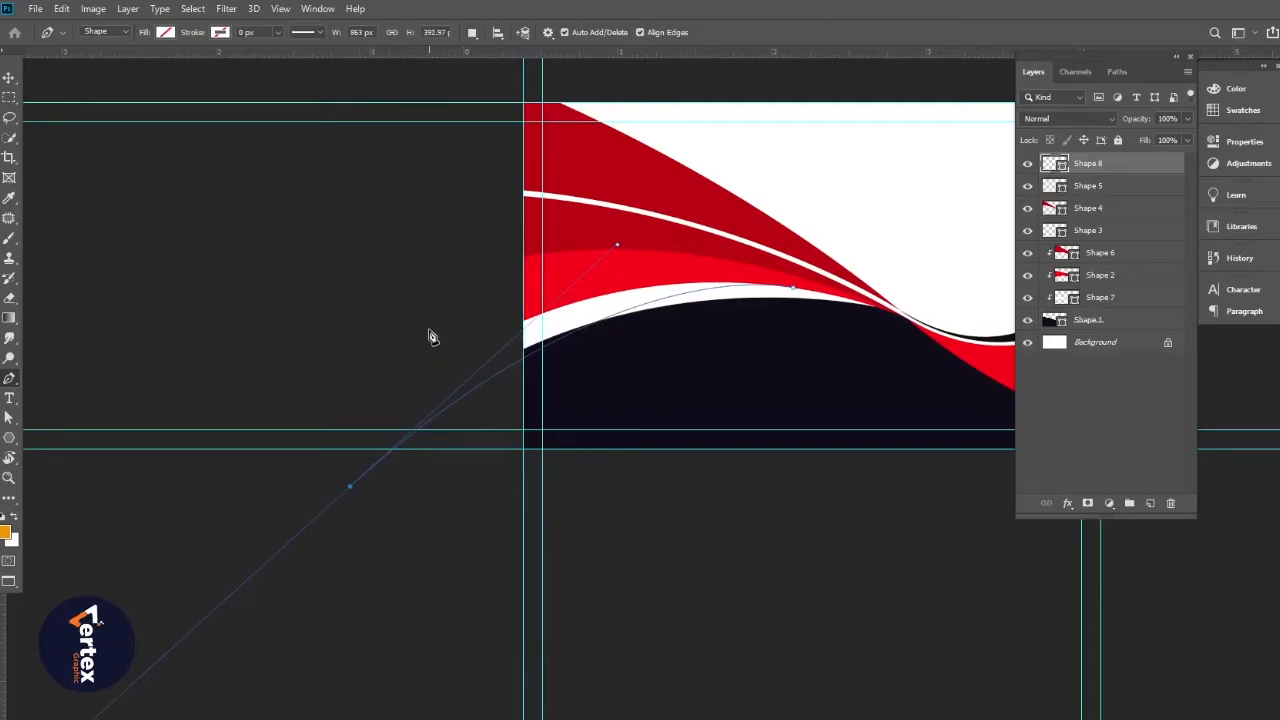
{"action": "left_click", "coordinate": [389, 305]}
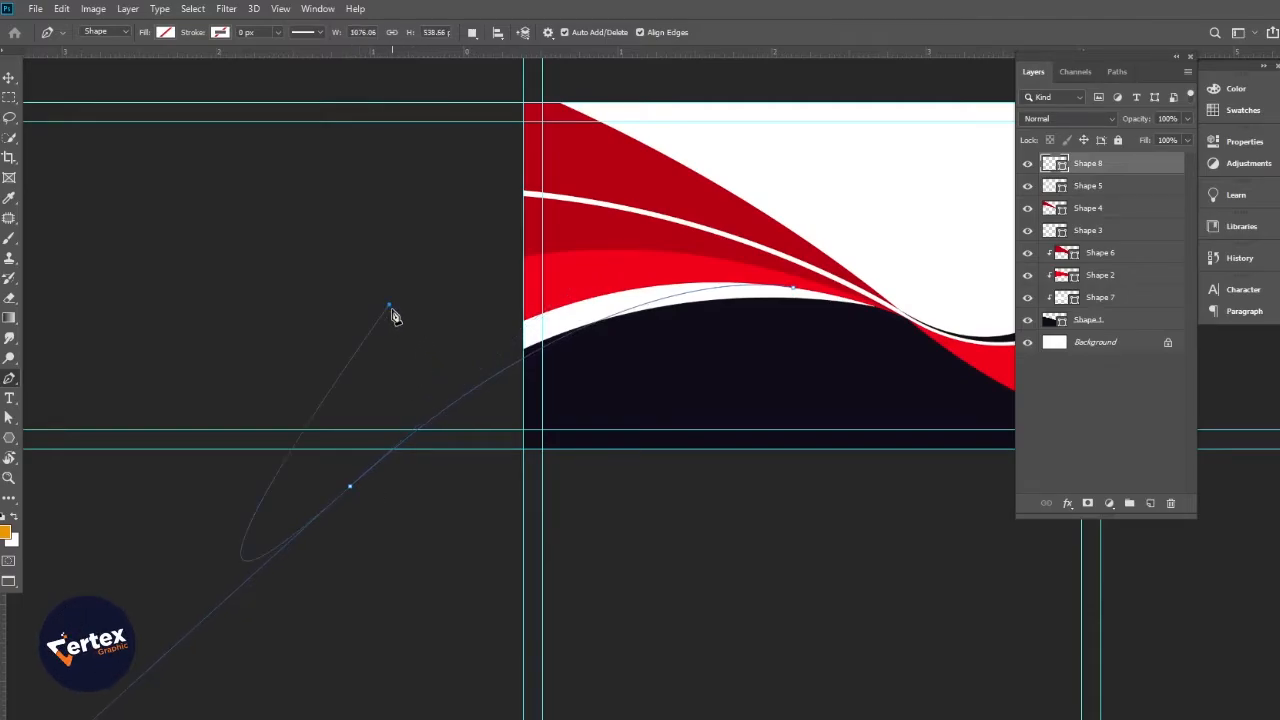
{"action": "left_click", "coordinate": [609, 270]}
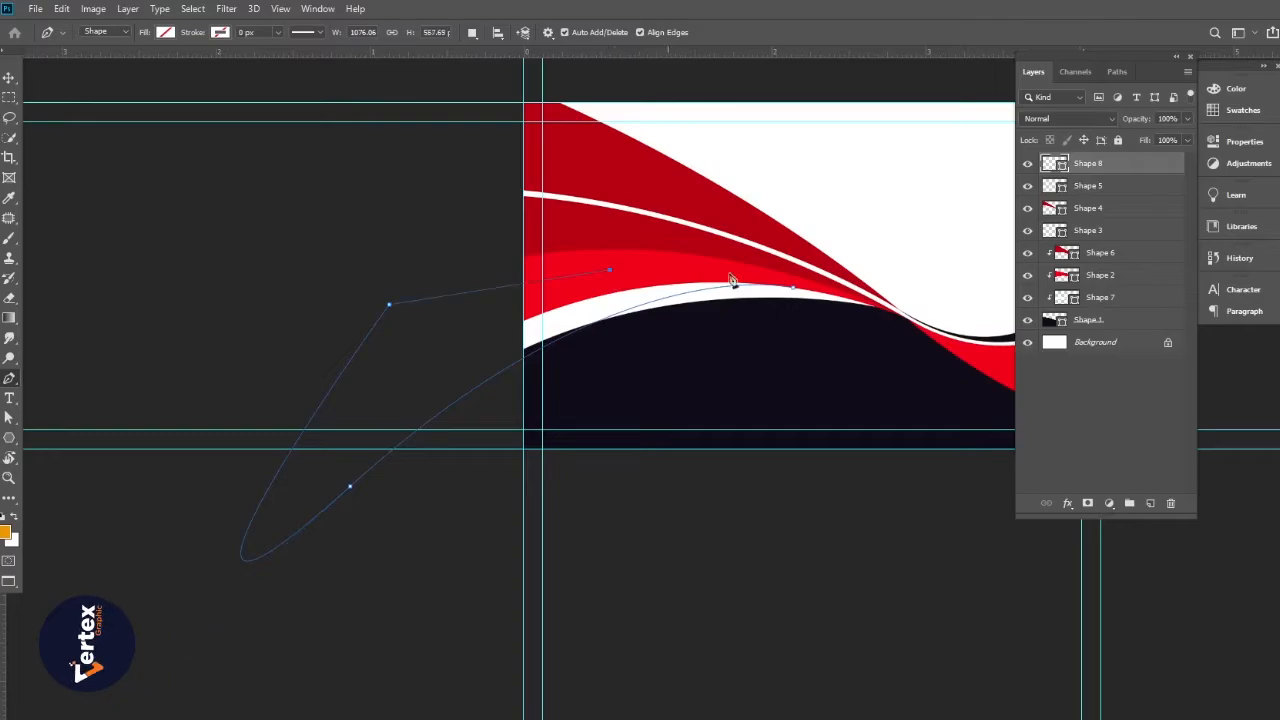
{"action": "left_click", "coordinate": [793, 288]}
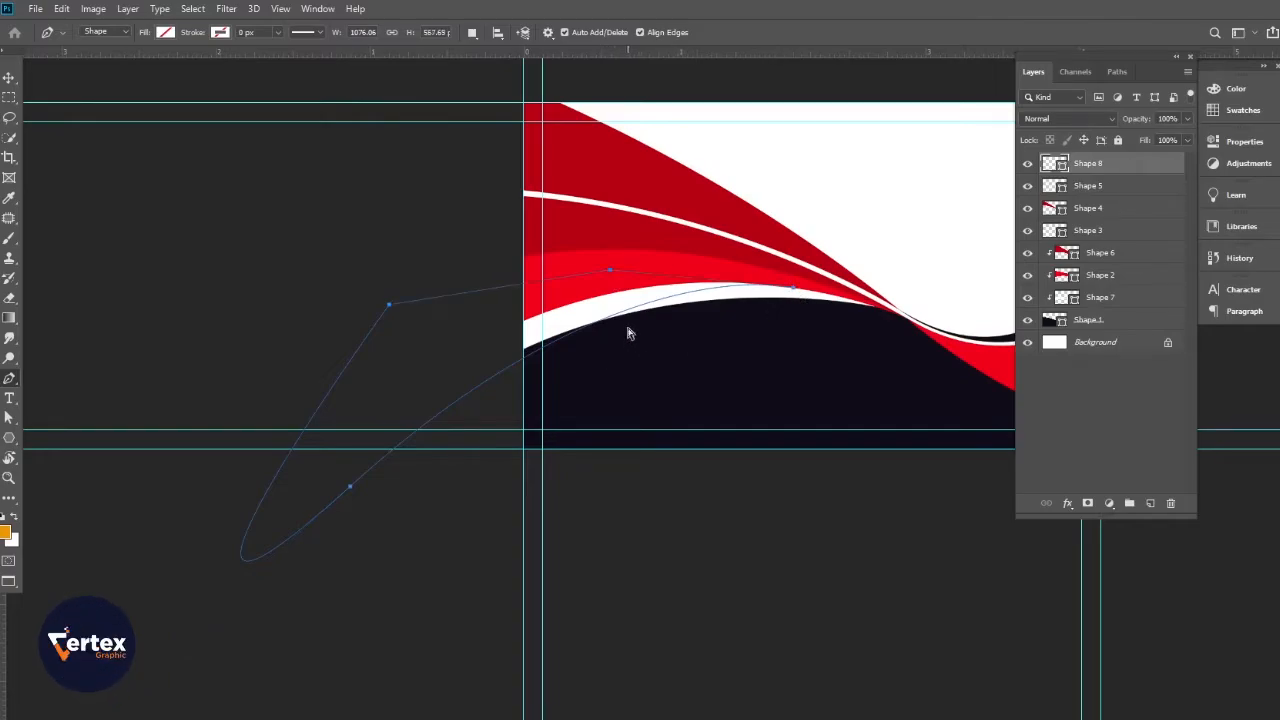
{"action": "left_click", "coordinate": [795, 289]}
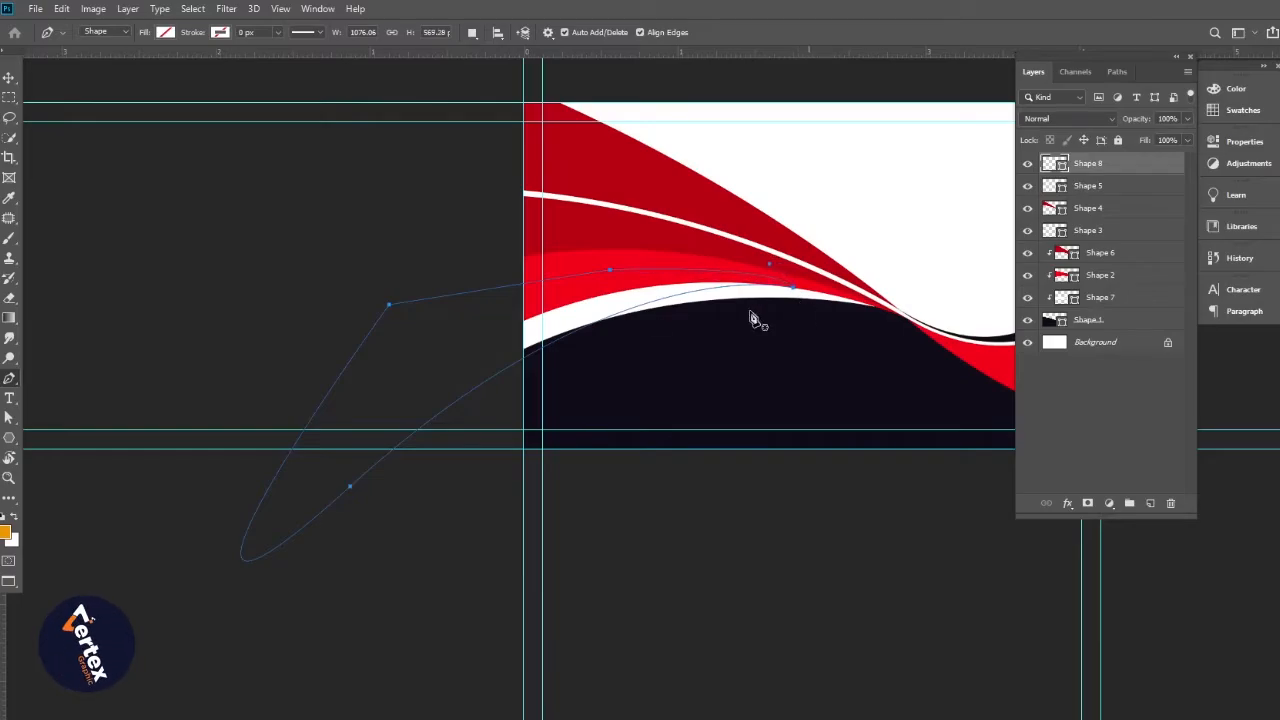
{"action": "left_click", "coordinate": [166, 33]}
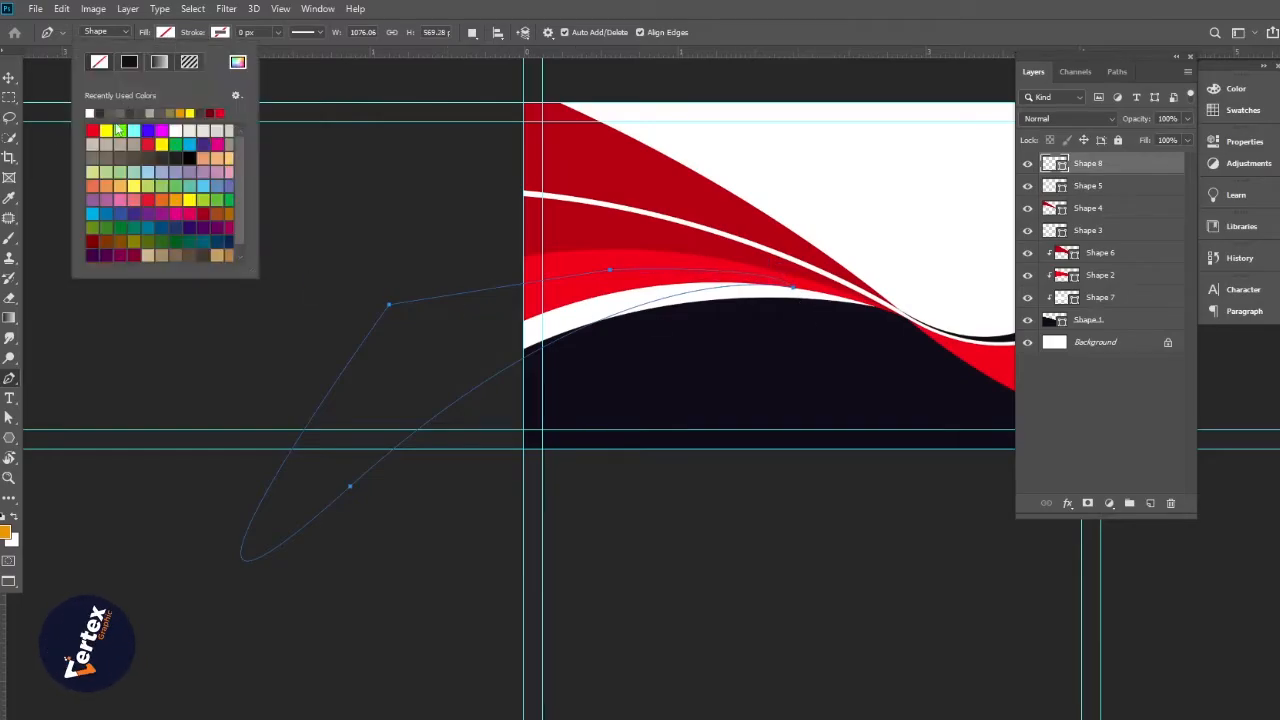
{"action": "left_click", "coordinate": [91, 111]}
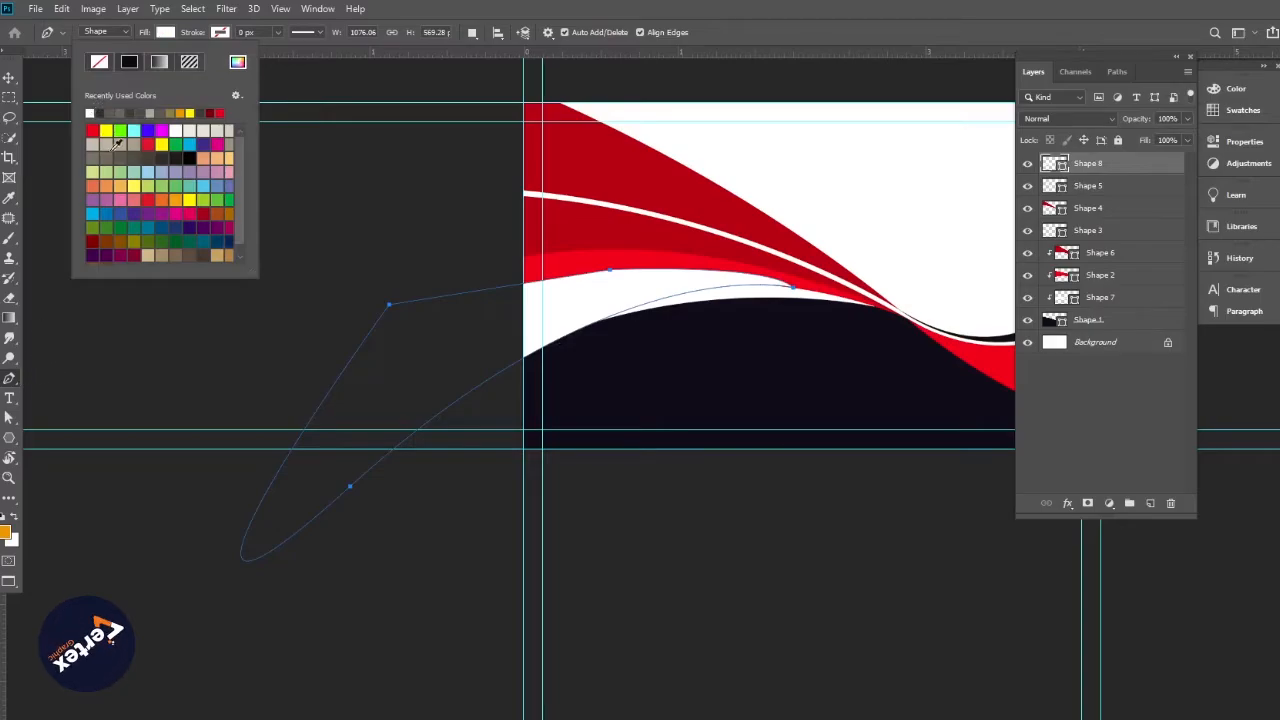
Darken Shape 8 to dark grey and move it between Shape 2 and Shape 7
{"action": "key", "text": "v"}
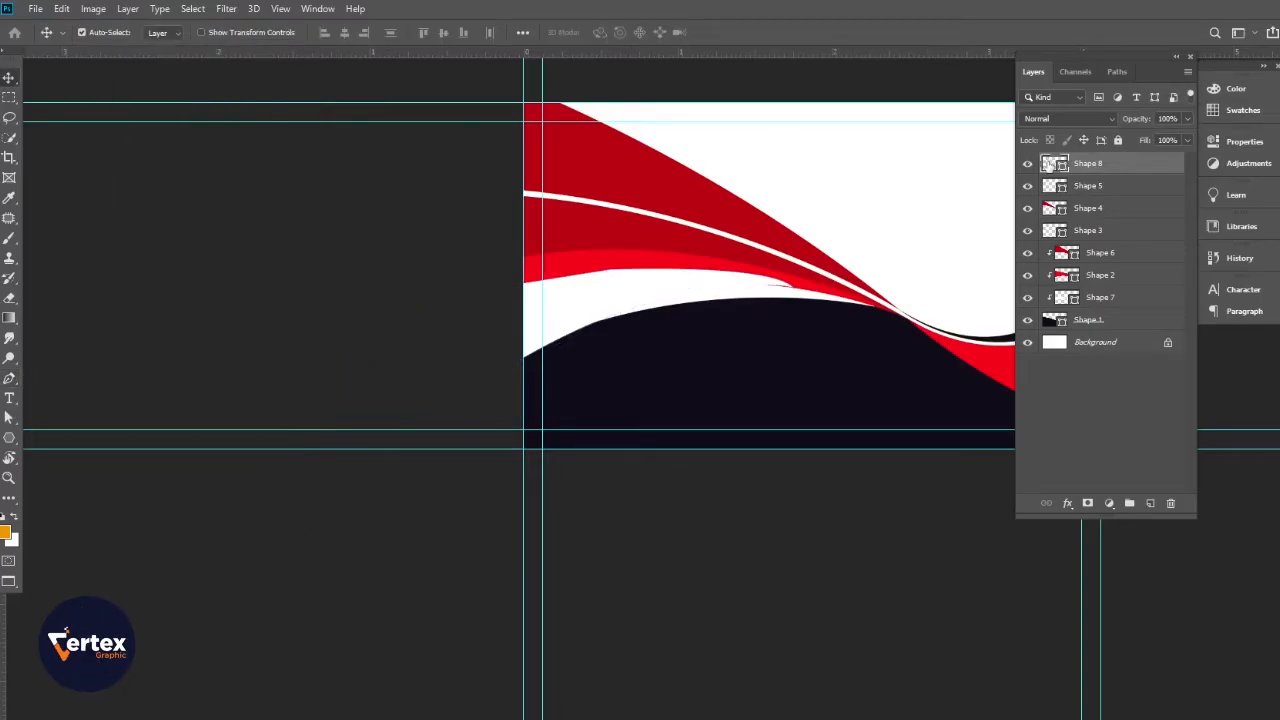
{"action": "double_click", "coordinate": [1052, 163]}
{"action": "left_click_drag", "start_coordinate": [561, 569], "coordinate": [458, 629]}
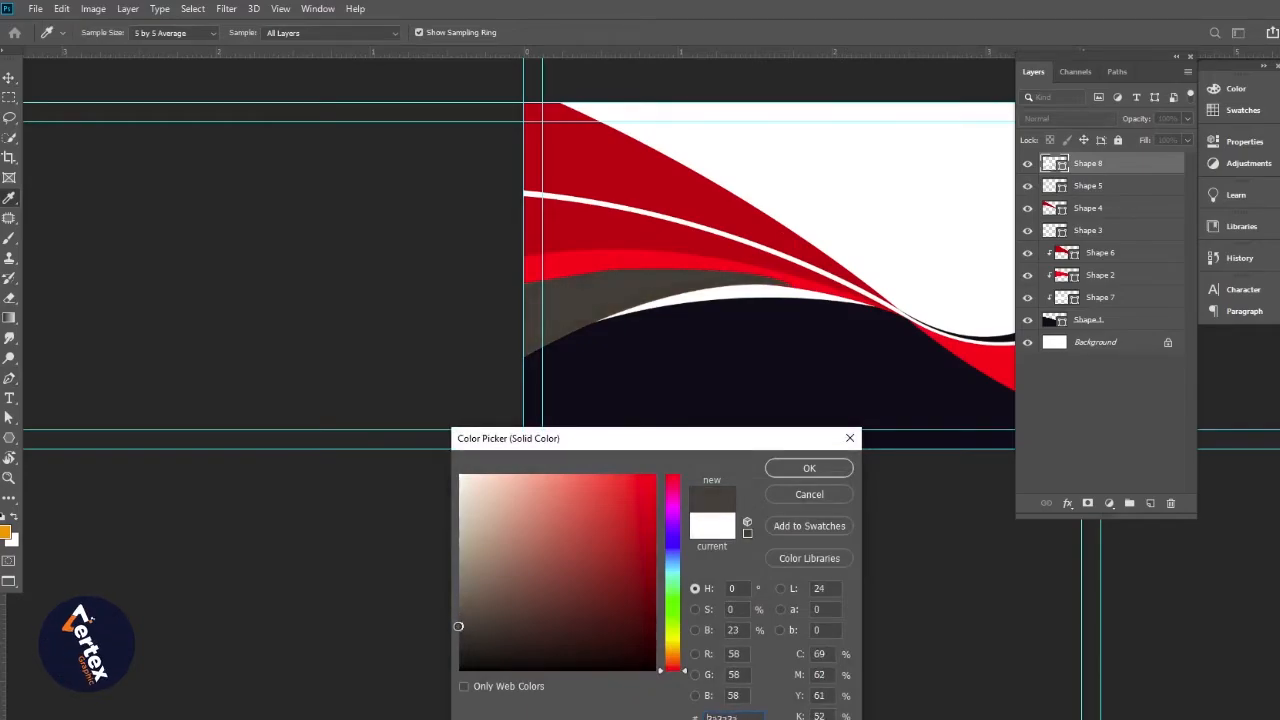
{"action": "left_click", "coordinate": [809, 468]}
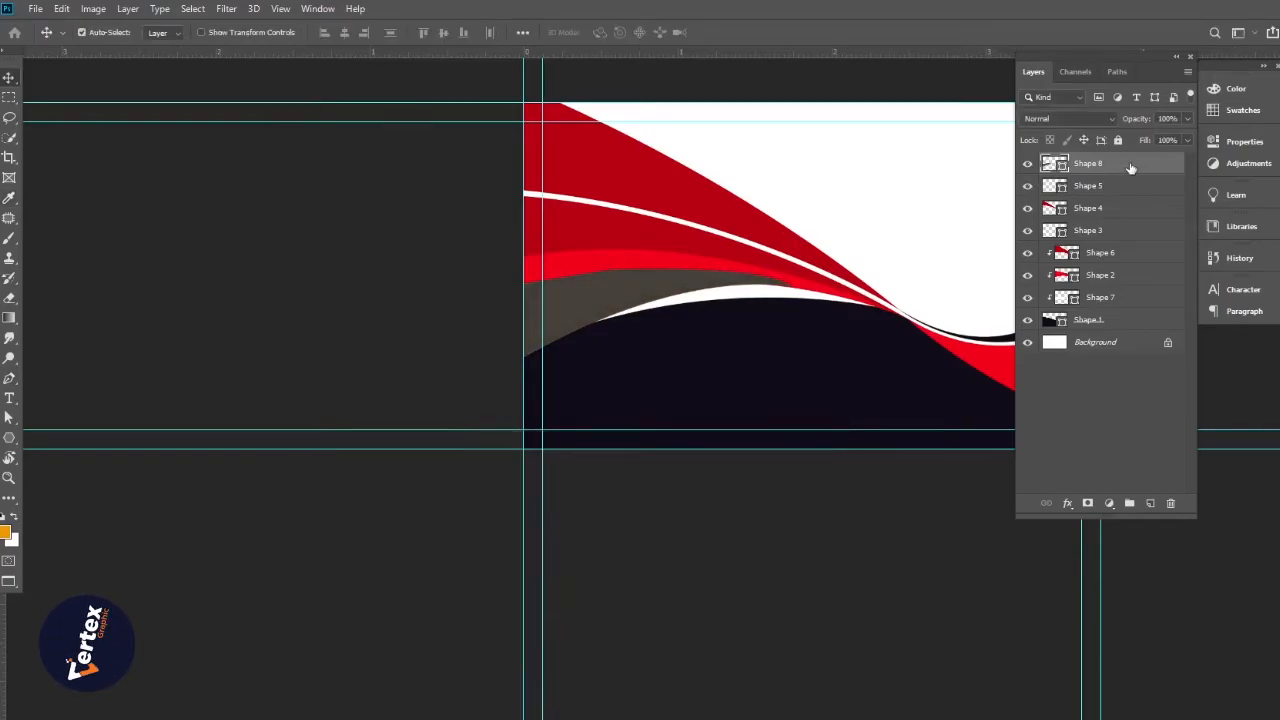
{"action": "left_click_drag", "start_coordinate": [1130, 168], "coordinate": [1119, 319]}
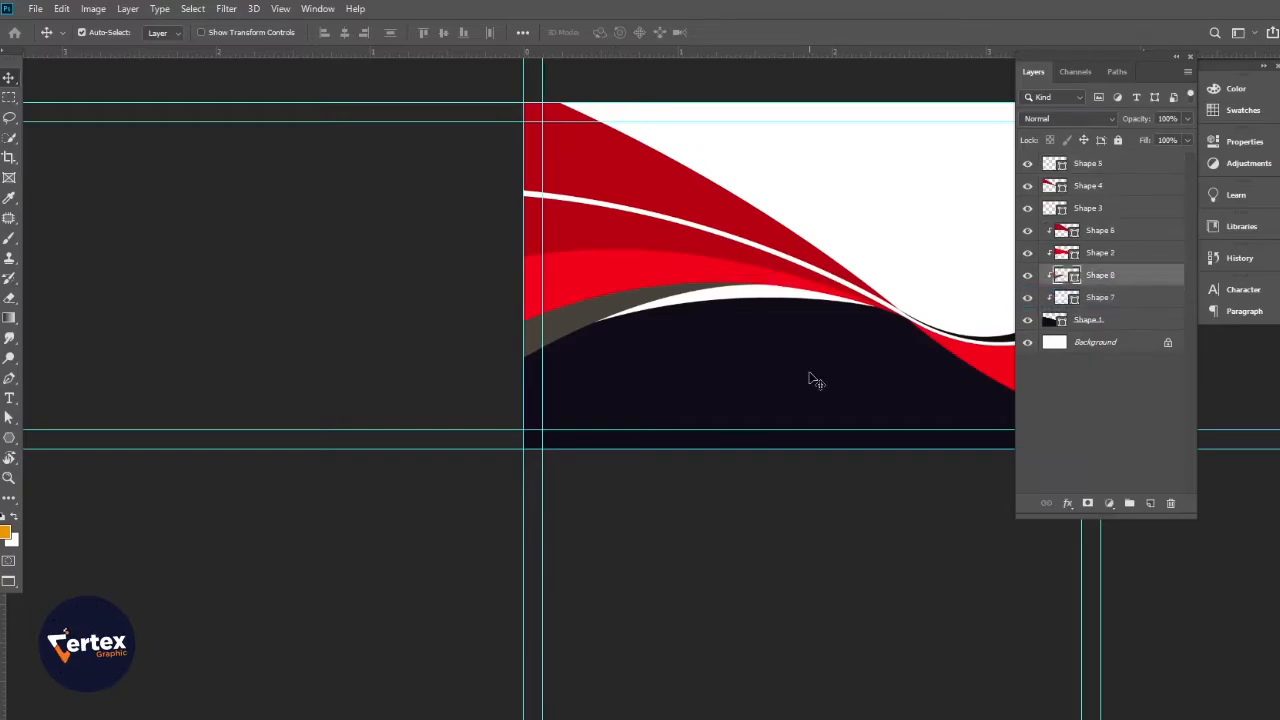
Adjust the grey wave's fill, settling on a darker near-charcoal grey
{"action": "double_click", "coordinate": [1066, 276]}
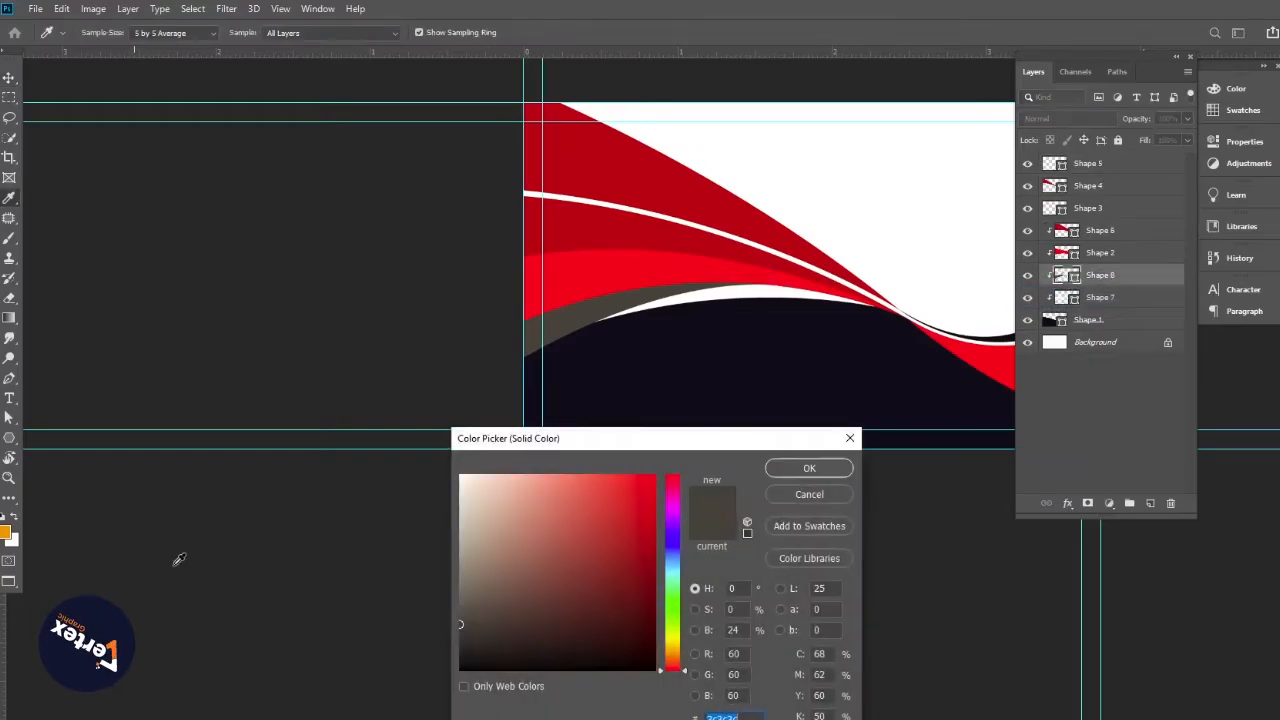
{"action": "left_click_drag", "start_coordinate": [455, 617], "coordinate": [448, 591]}
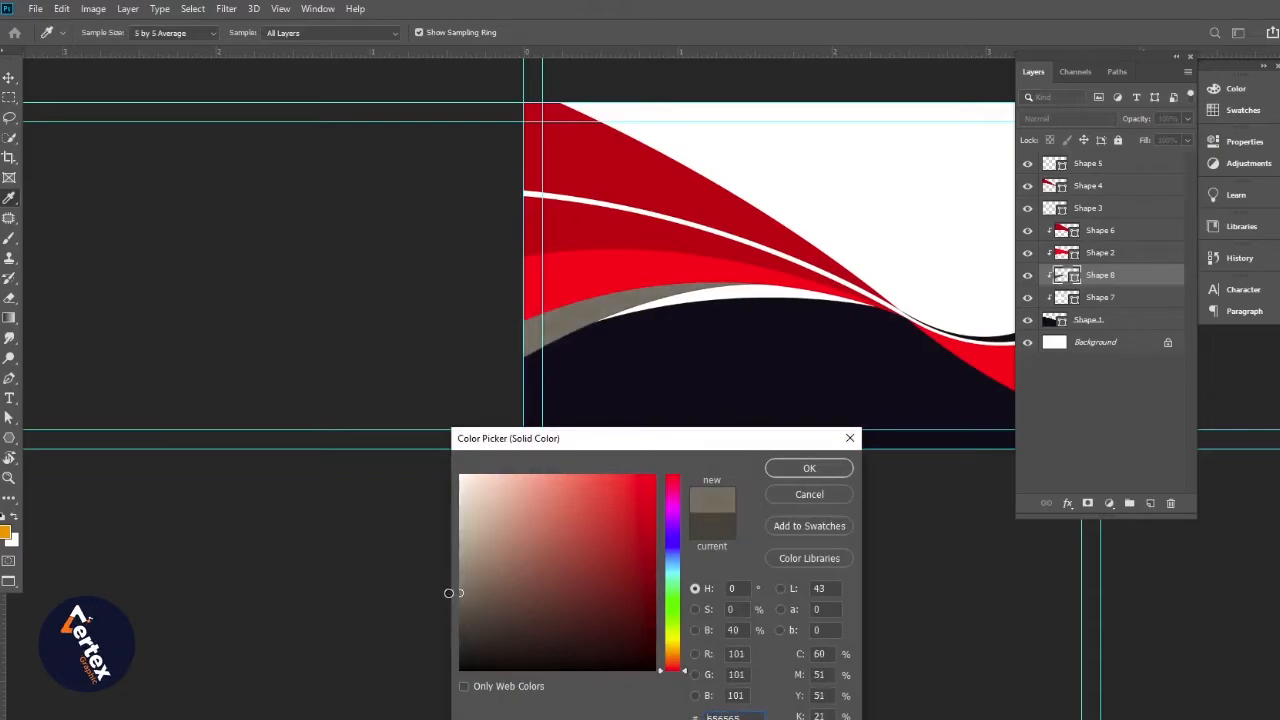
{"action": "left_click", "coordinate": [802, 469]}
{"action": "left_click", "coordinate": [508, 402], "text": "alt"}
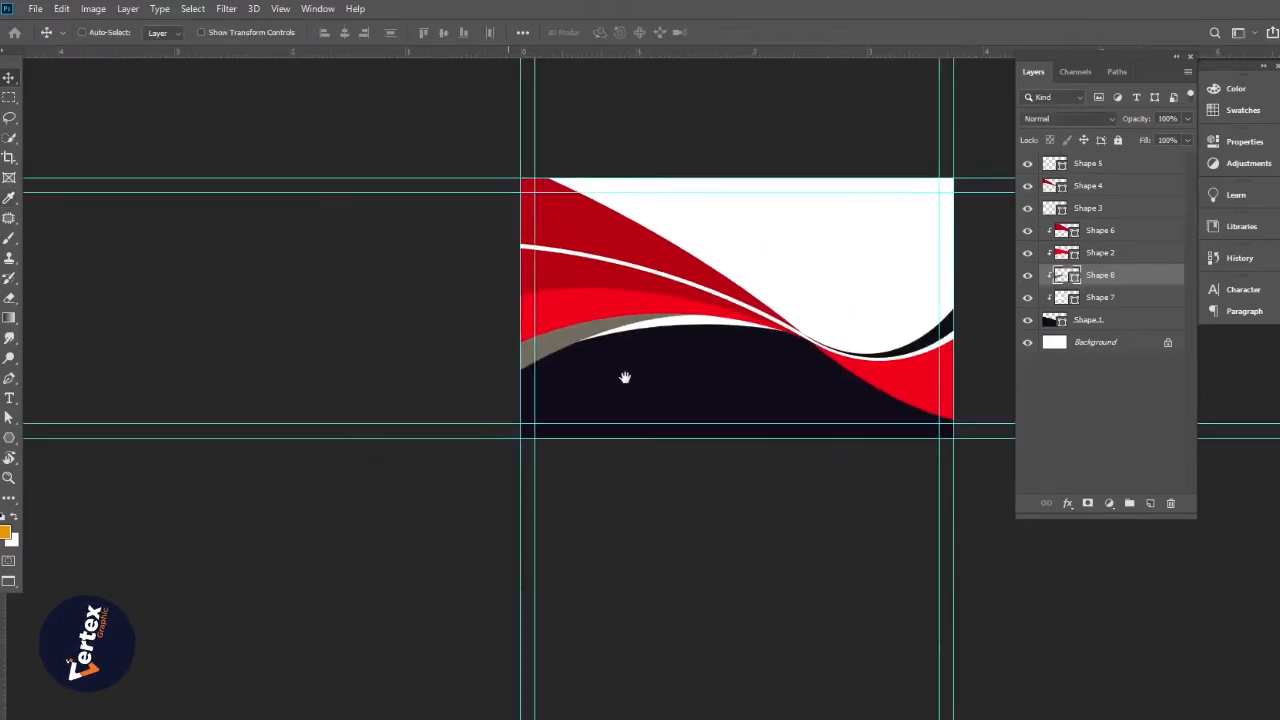
{"action": "left_click_drag", "start_coordinate": [626, 377], "coordinate": [394, 426]}
{"action": "left_click", "coordinate": [448, 405], "text": "ctrl"}
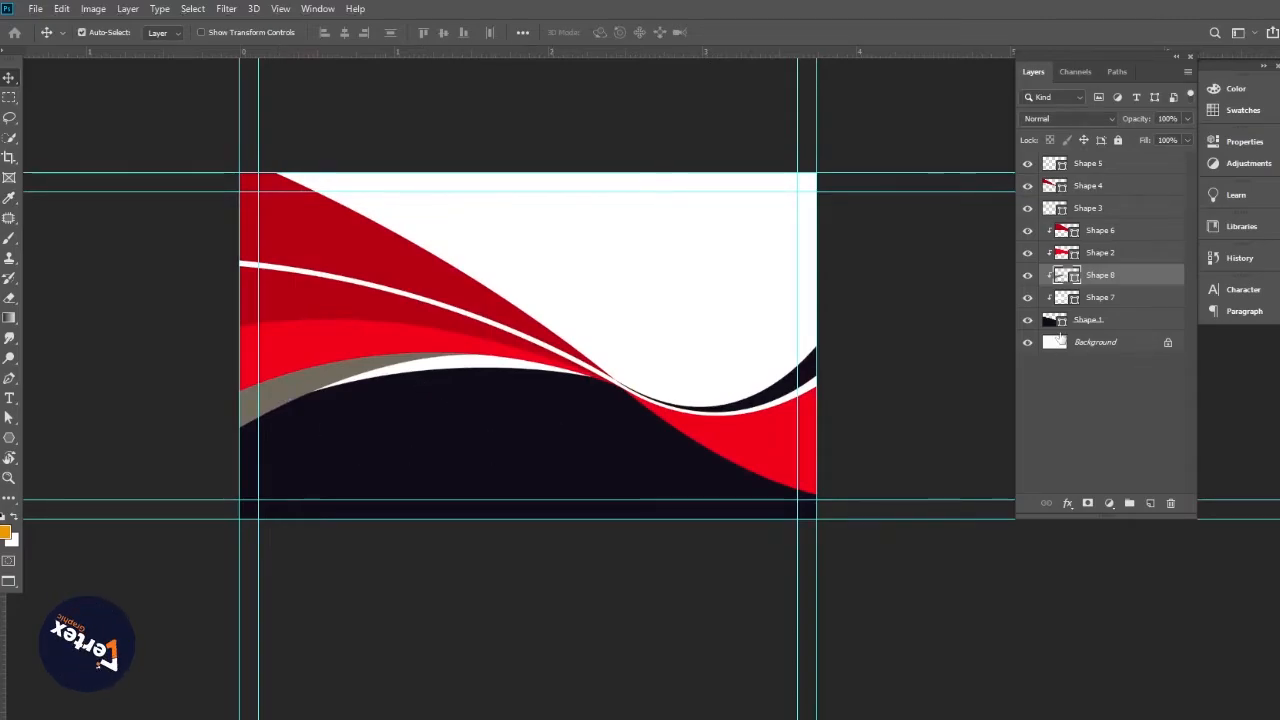
{"action": "double_click", "coordinate": [1062, 275]}
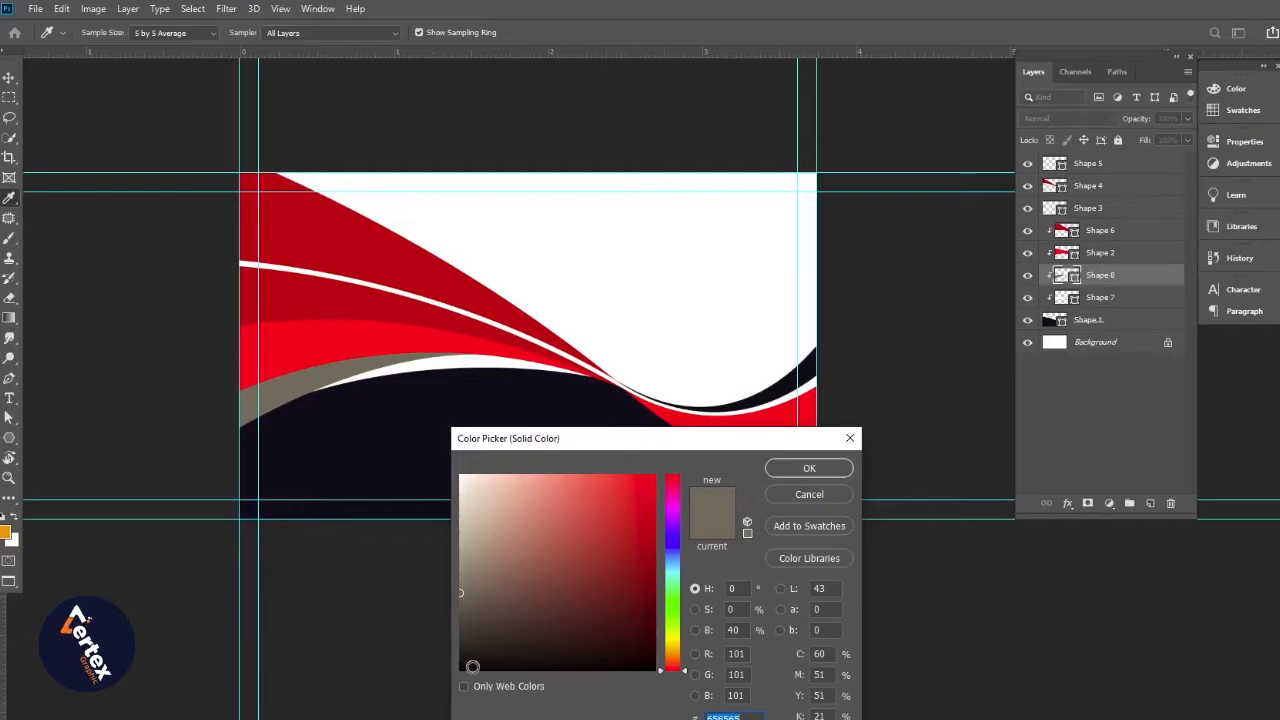
{"action": "left_click_drag", "start_coordinate": [465, 656], "coordinate": [462, 636]}
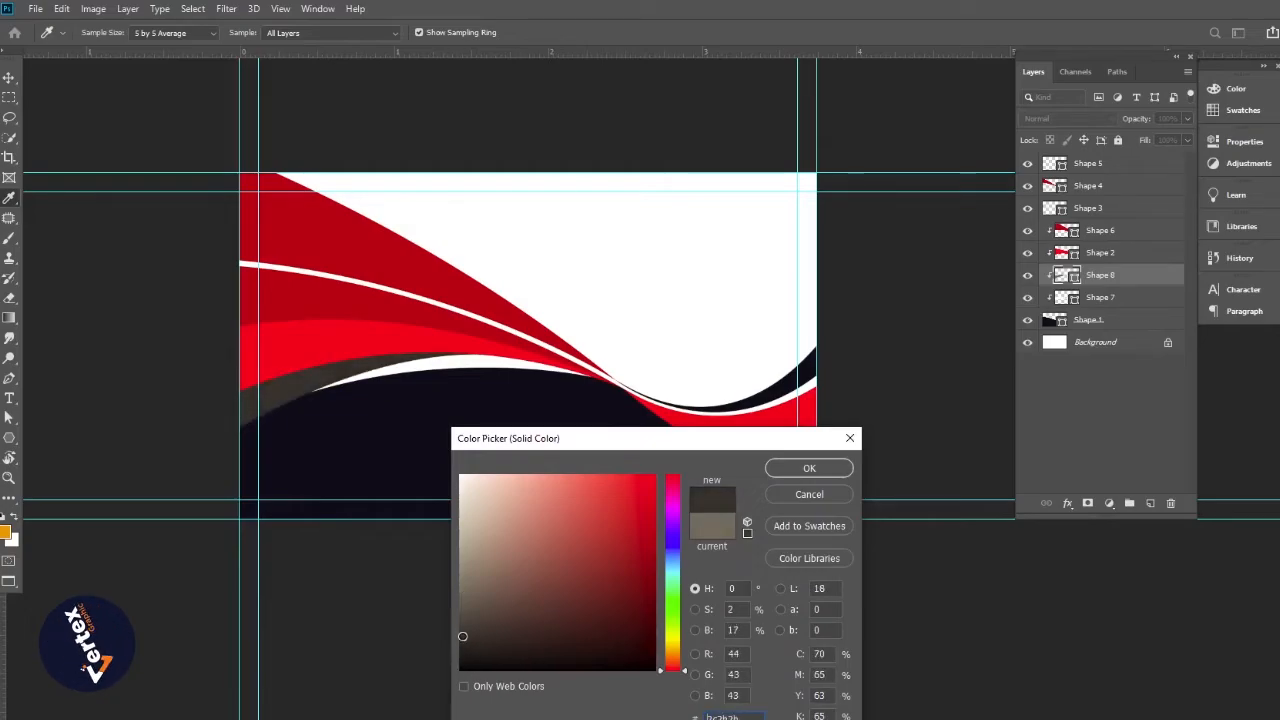
{"action": "left_click", "coordinate": [841, 474]}
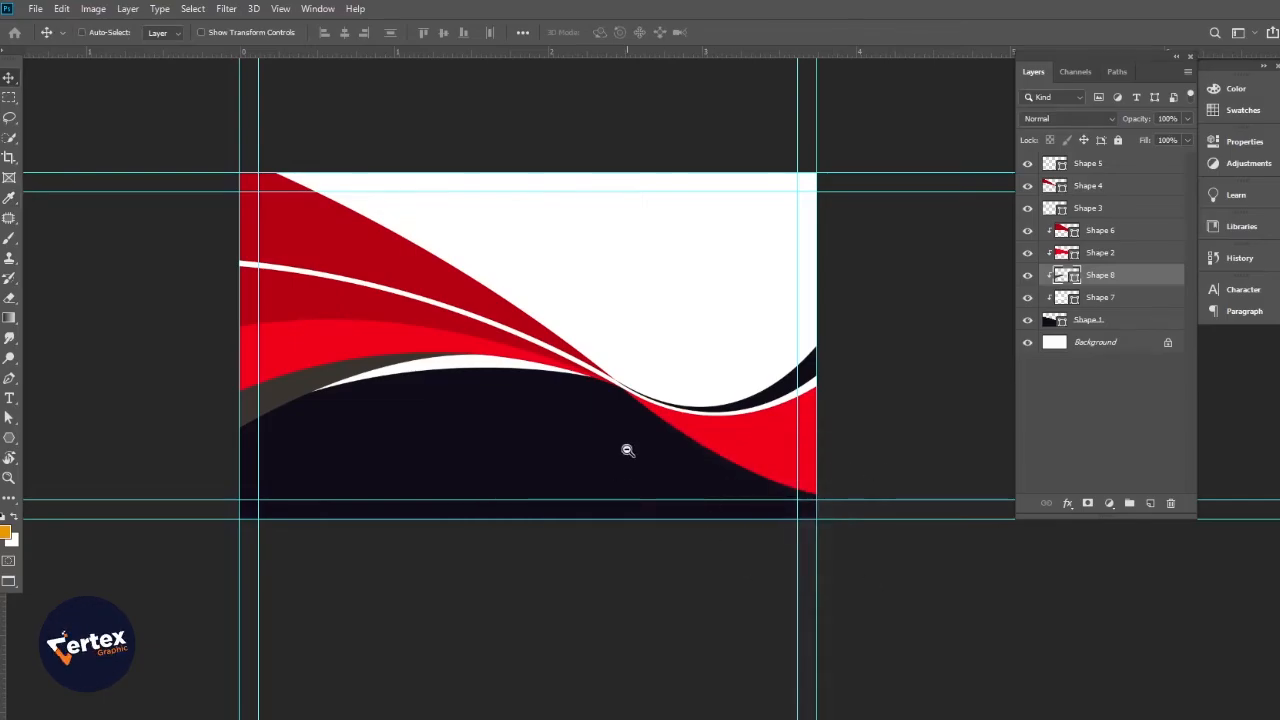
Move the logo layer to the top of the Layers panel
{"action": "left_click", "coordinate": [632, 439], "text": "alt"}
{"action": "left_click", "coordinate": [643, 444], "text": "ctrl"}
{"action": "left_click_drag", "start_coordinate": [643, 451], "coordinate": [672, 461]}
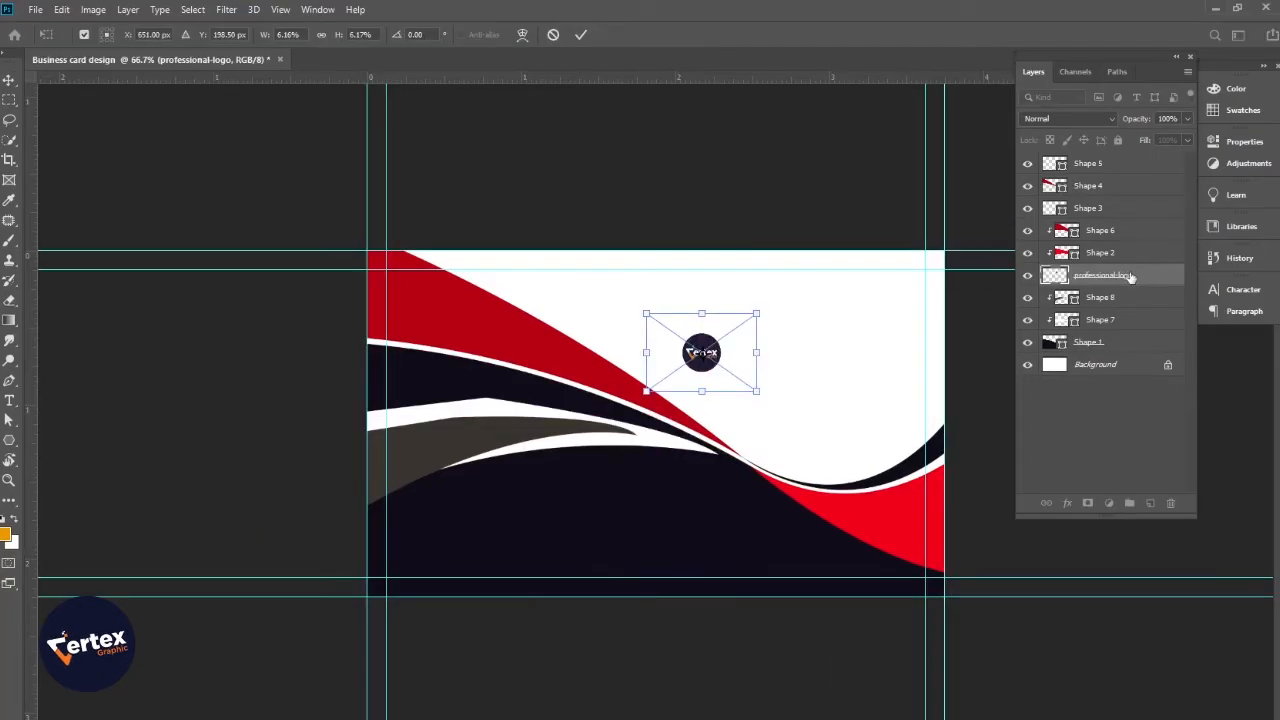
{"action": "left_click_drag", "start_coordinate": [1100, 275], "coordinate": [1130, 160]}
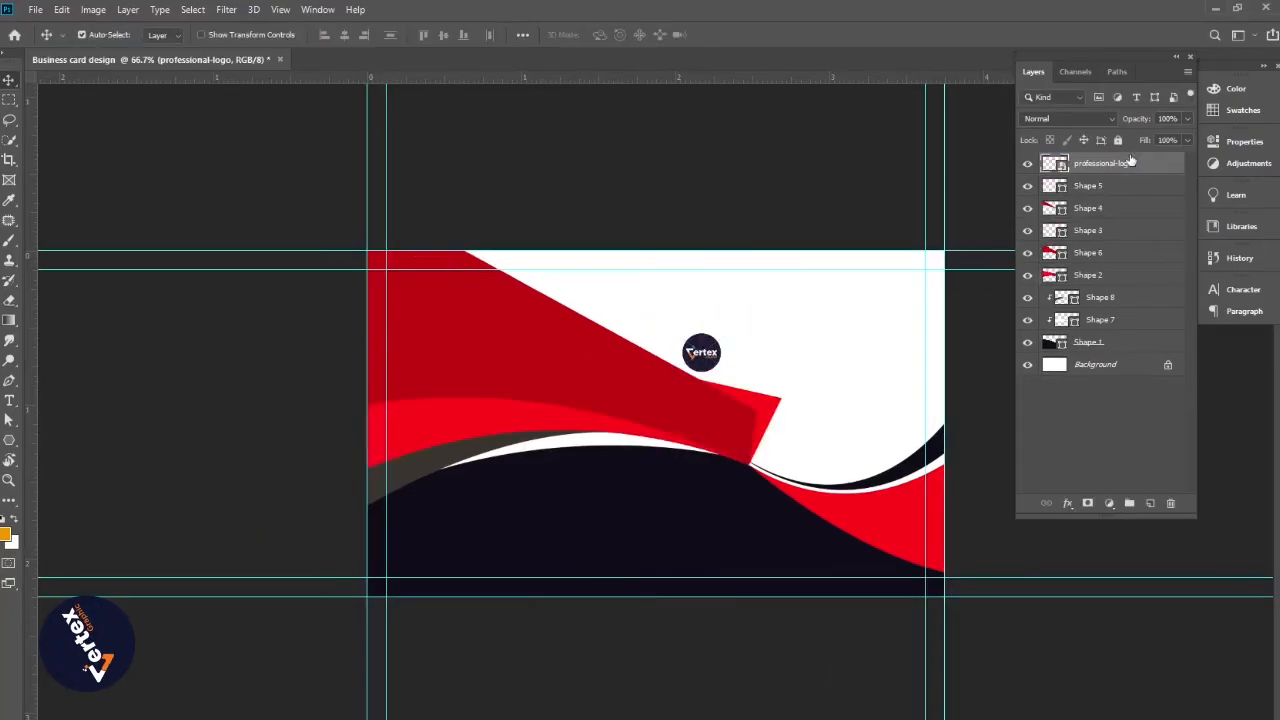
Clip Shape 2 and Shape 6 to the layers beneath, leaving Shape 3 unclipped
{"action": "left_click", "coordinate": [1100, 287], "text": "alt"}
{"action": "left_click", "coordinate": [1100, 259], "text": "alt"}
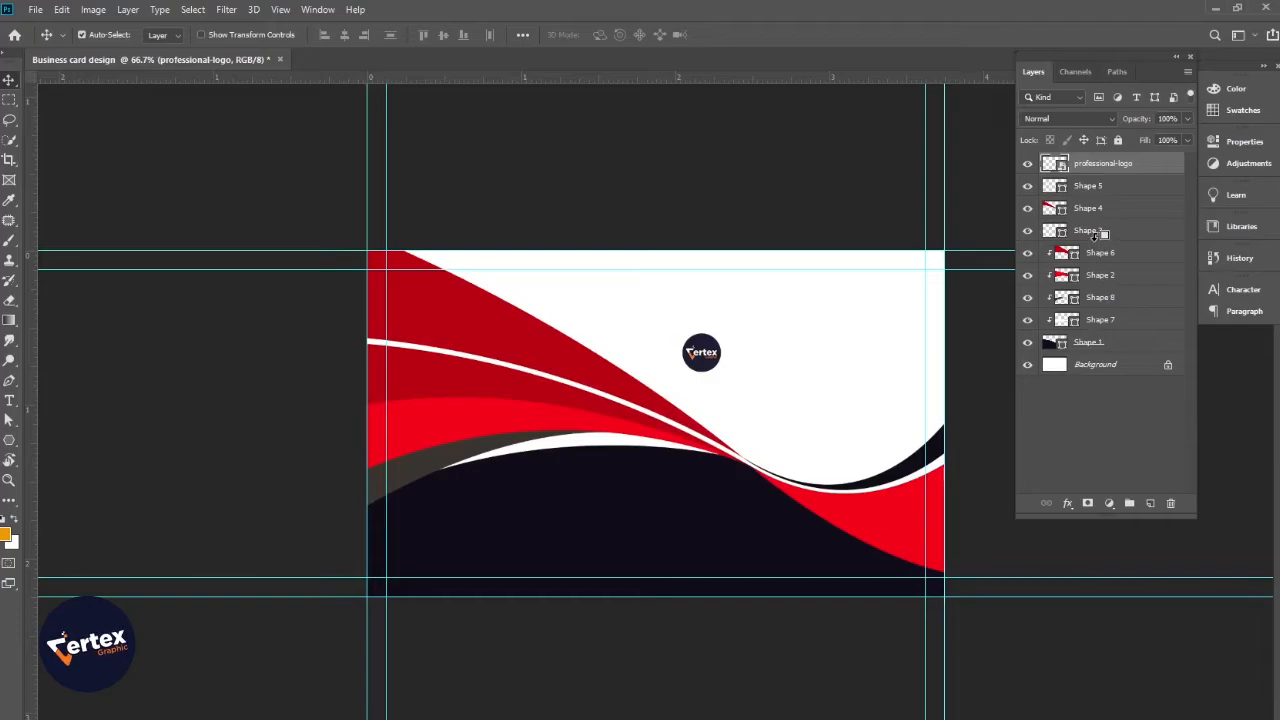
{"action": "left_click", "coordinate": [1100, 234], "text": "alt"}
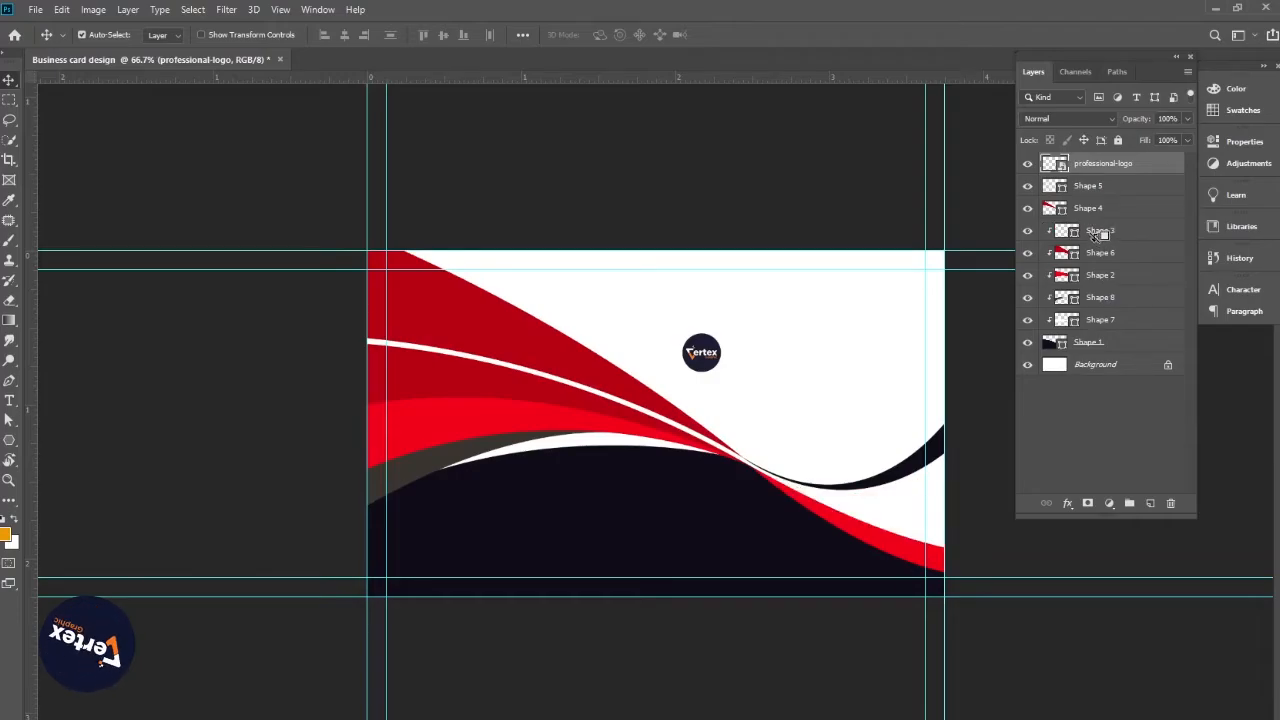
{"action": "key", "text": "ctrl+z"}
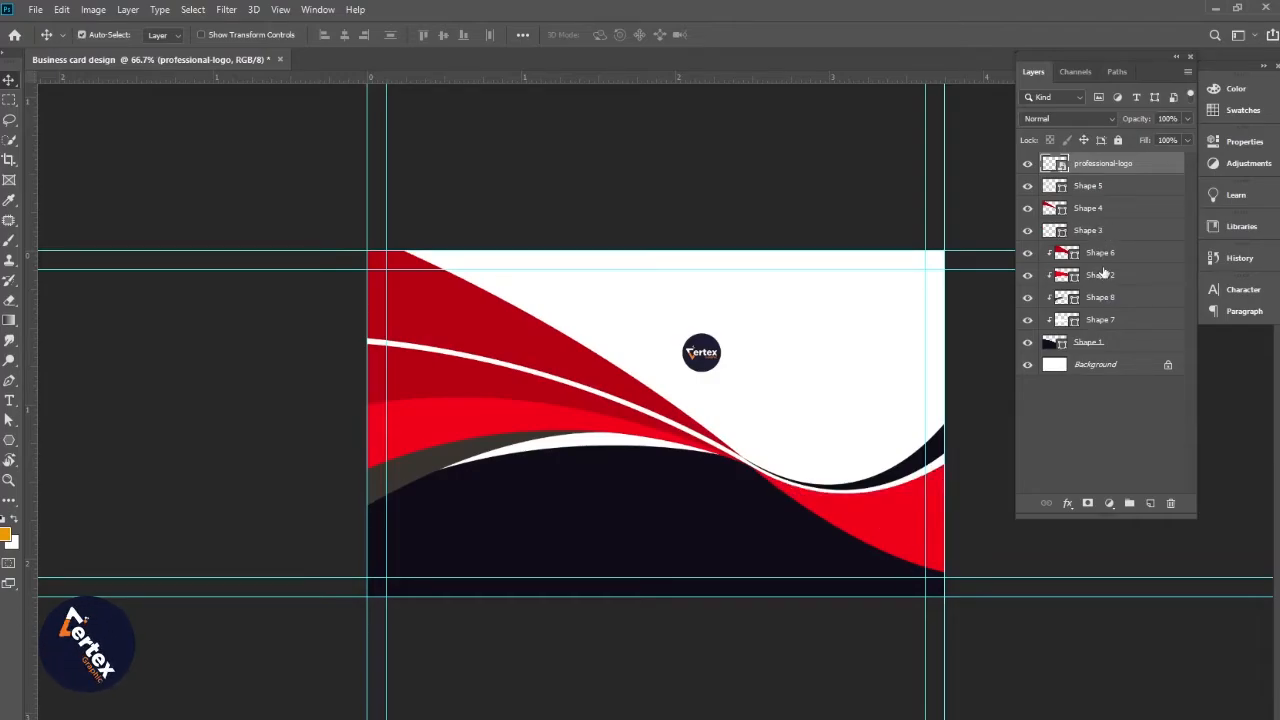
Zoom to 100% and scale the logo up, shifting it left into the white upper area
{"action": "key", "text": "ctrl+space"}
{"action": "left_click", "coordinate": [776, 415]}
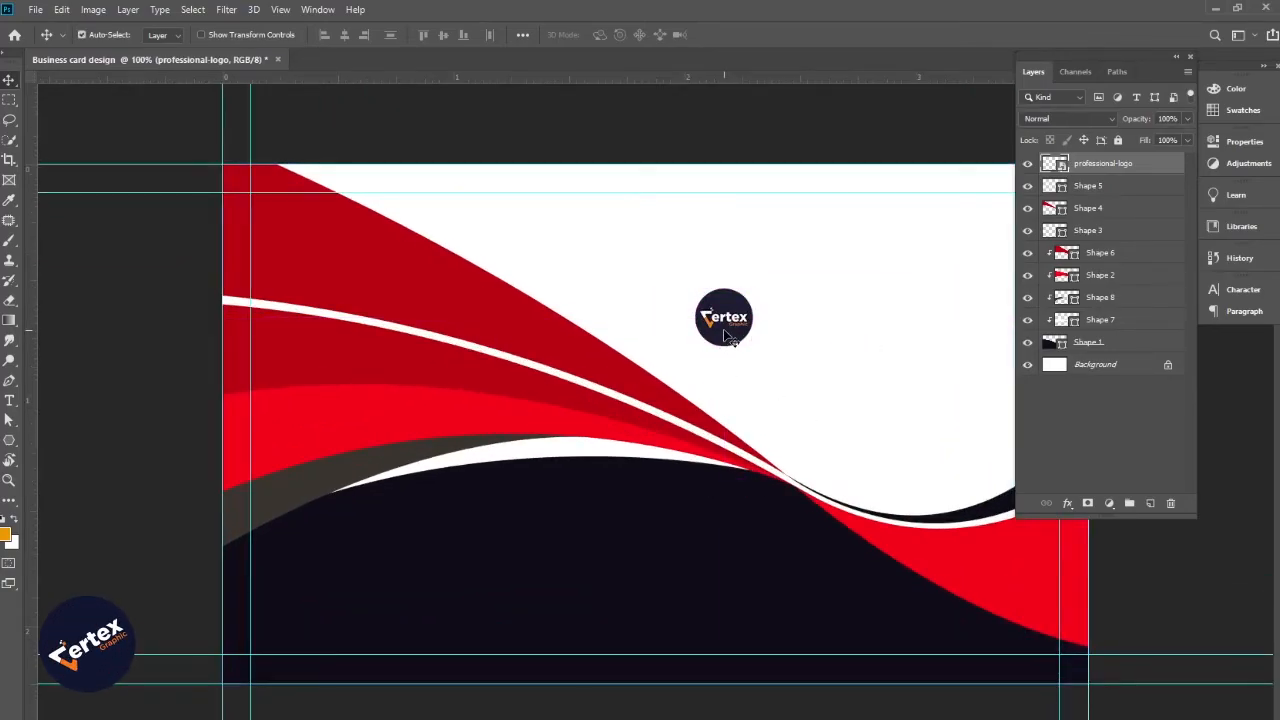
{"action": "key", "text": "ctrl+t"}
{"action": "left_click_drag", "start_coordinate": [812, 383], "coordinate": [882, 432]}
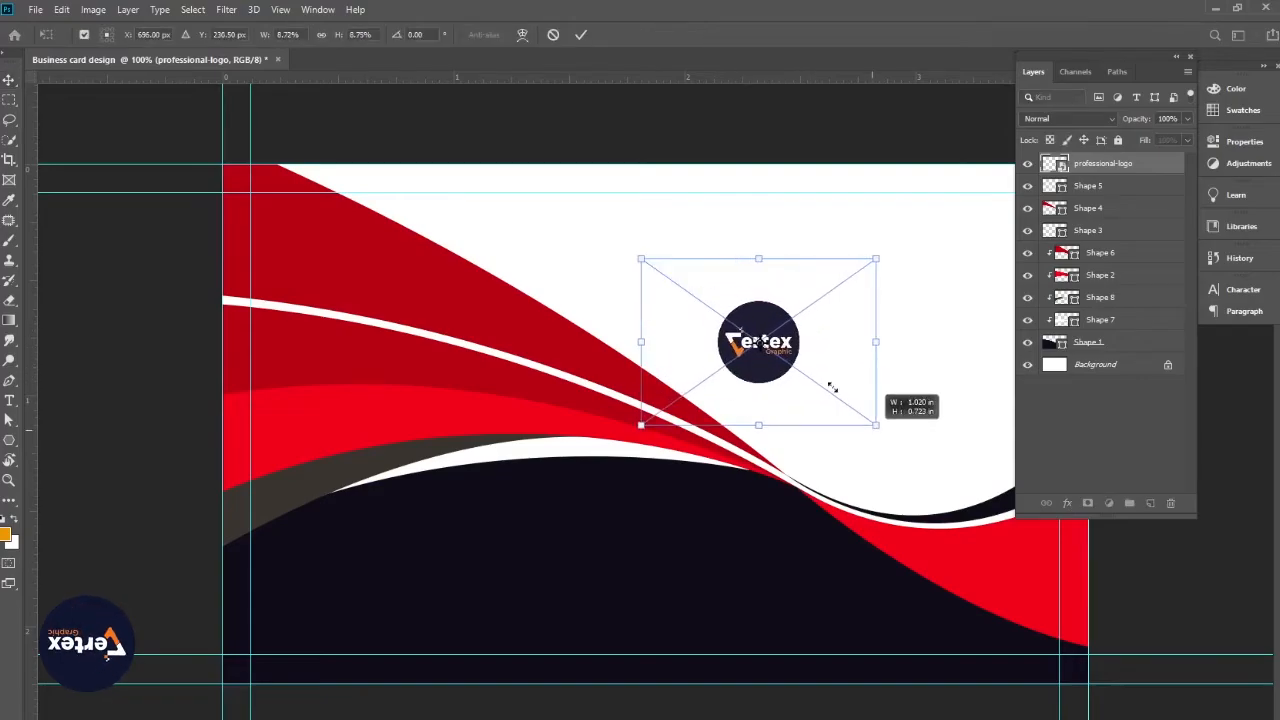
{"action": "left_click_drag", "start_coordinate": [757, 343], "coordinate": [711, 334]}
{"action": "left_click_drag", "start_coordinate": [776, 383], "coordinate": [604, 392]}
{"action": "key", "text": "Return"}
{"action": "key", "text": "f"}
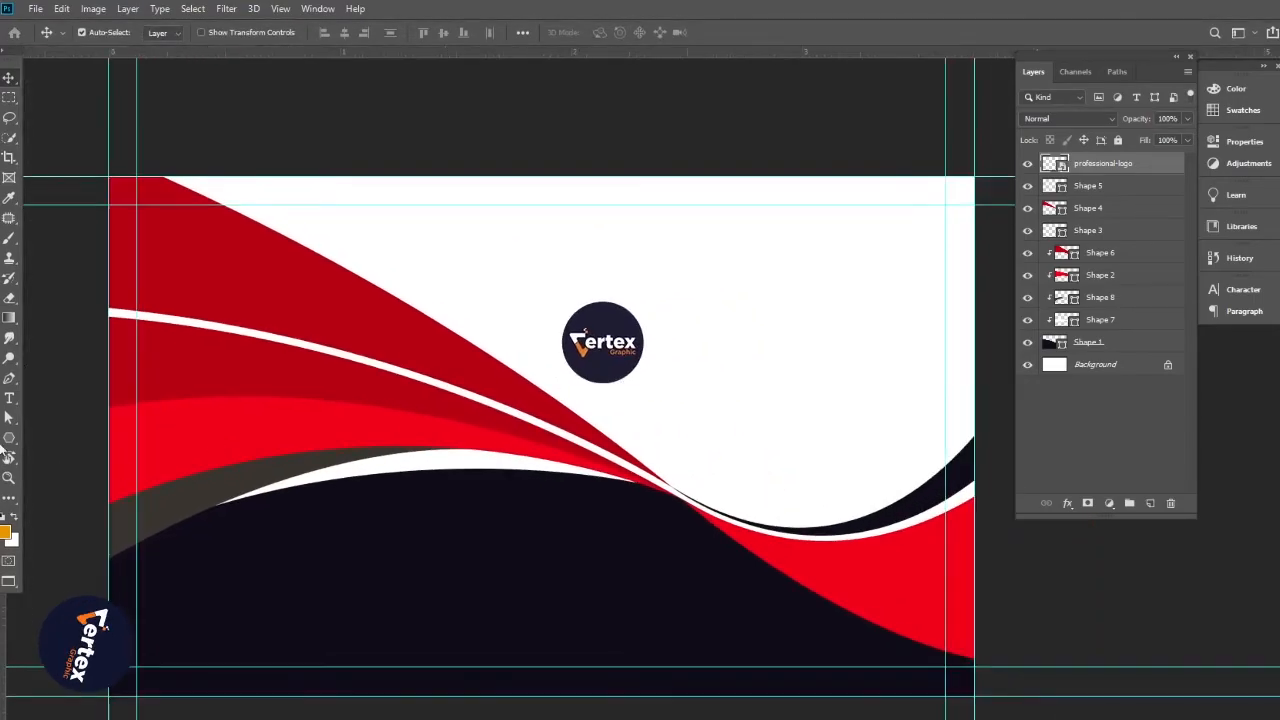
{"action": "left_click", "coordinate": [9, 398]}
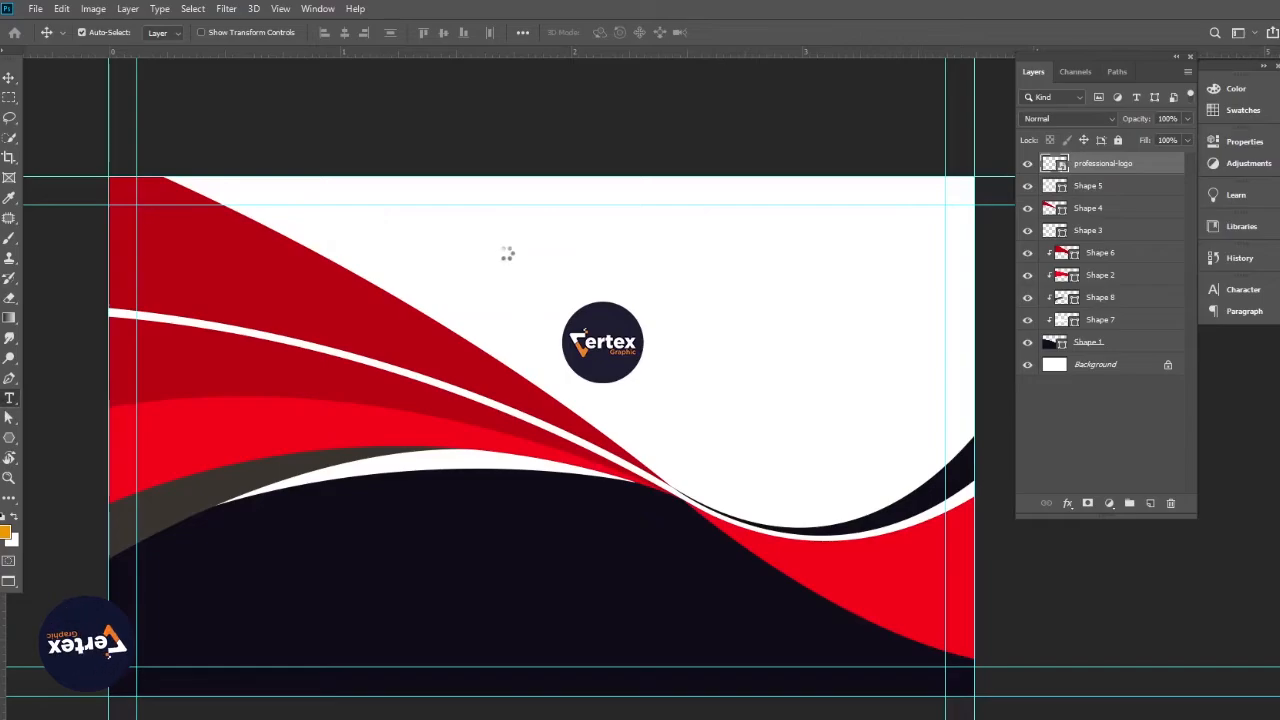
Add a text layer reading 'Vertex Graphic D' above the logo
{"action": "left_click", "coordinate": [506, 250]}
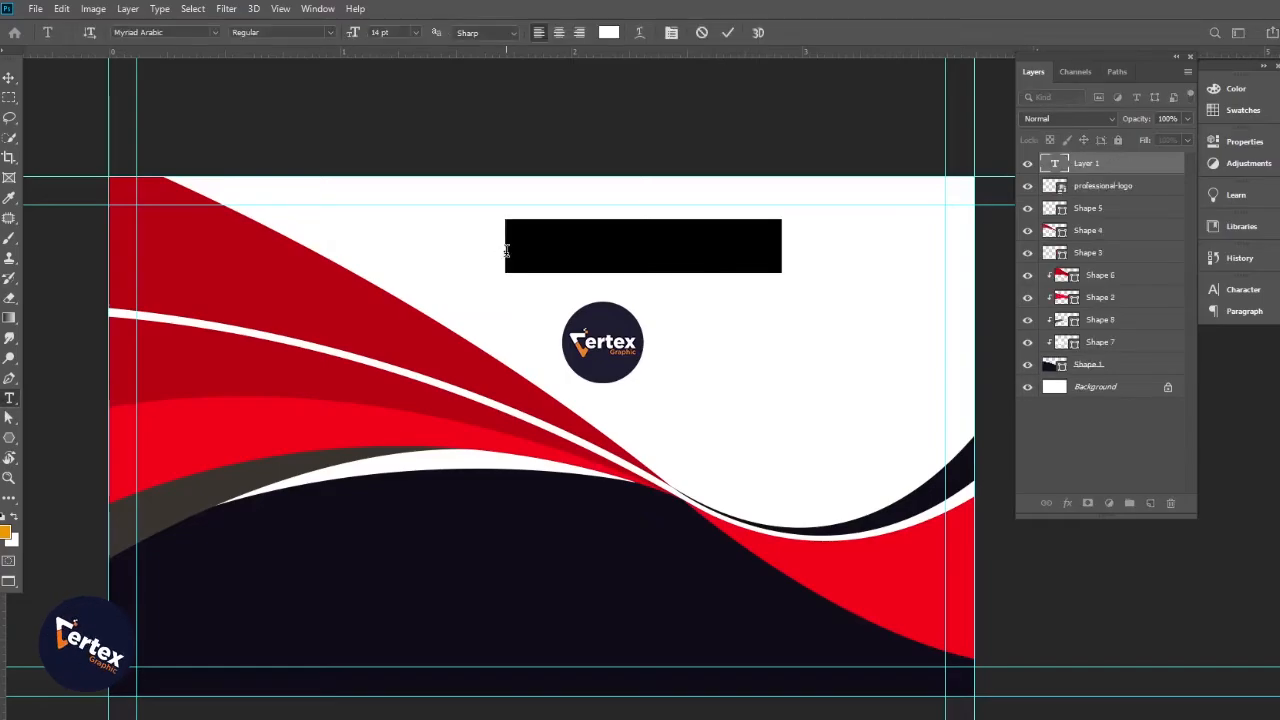
{"action": "key", "text": "BackSpace"}
{"action": "type", "text": "V"}
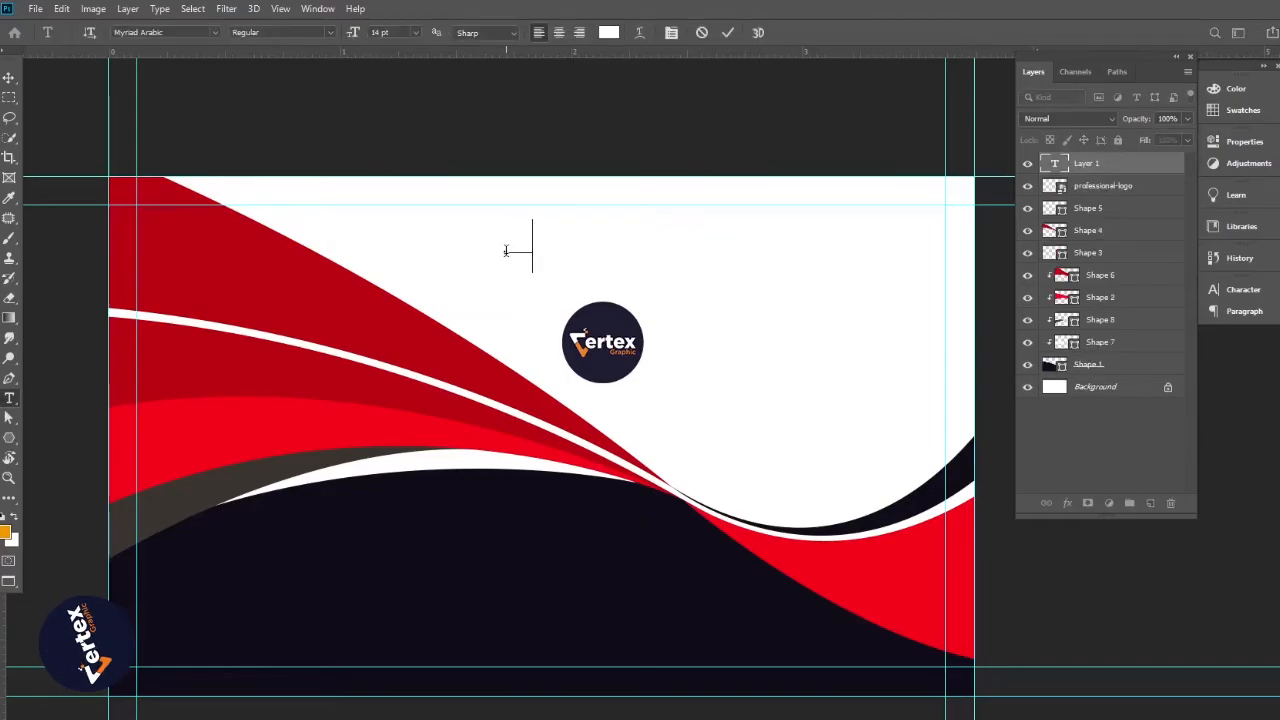
{"action": "type", "text": "ertex Graphic D"}
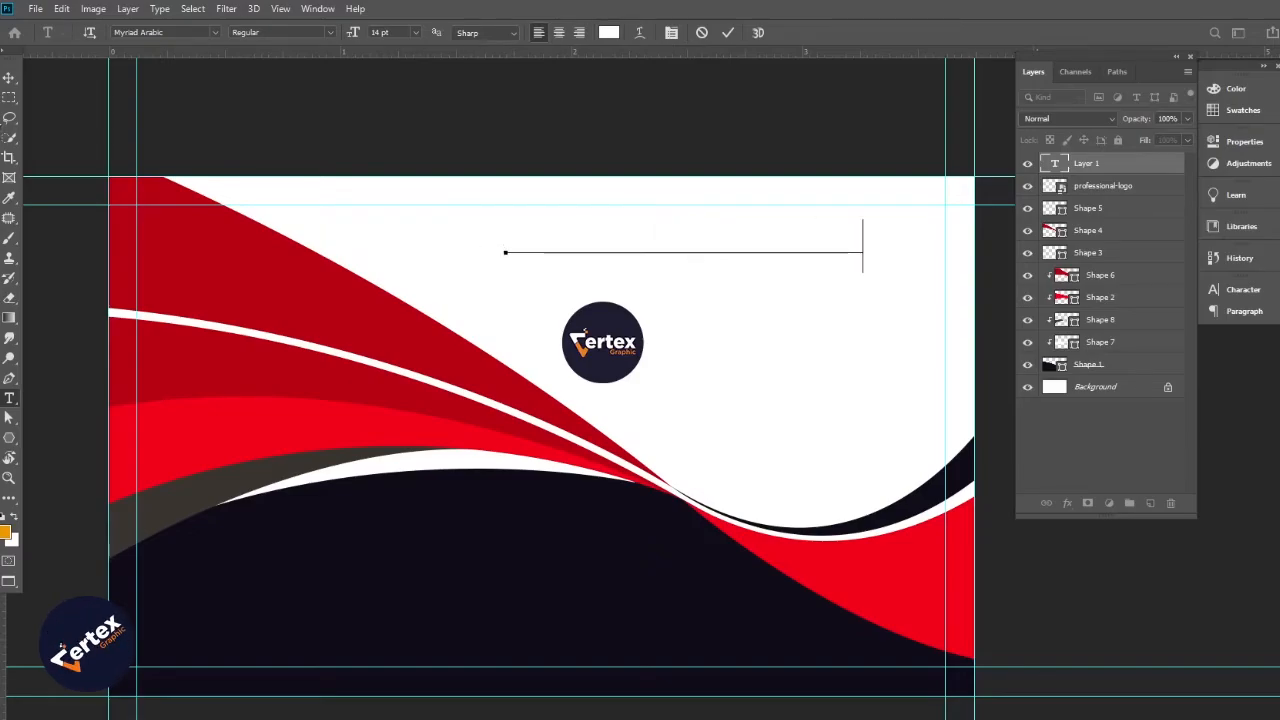
{"action": "left_click", "coordinate": [8, 77]}
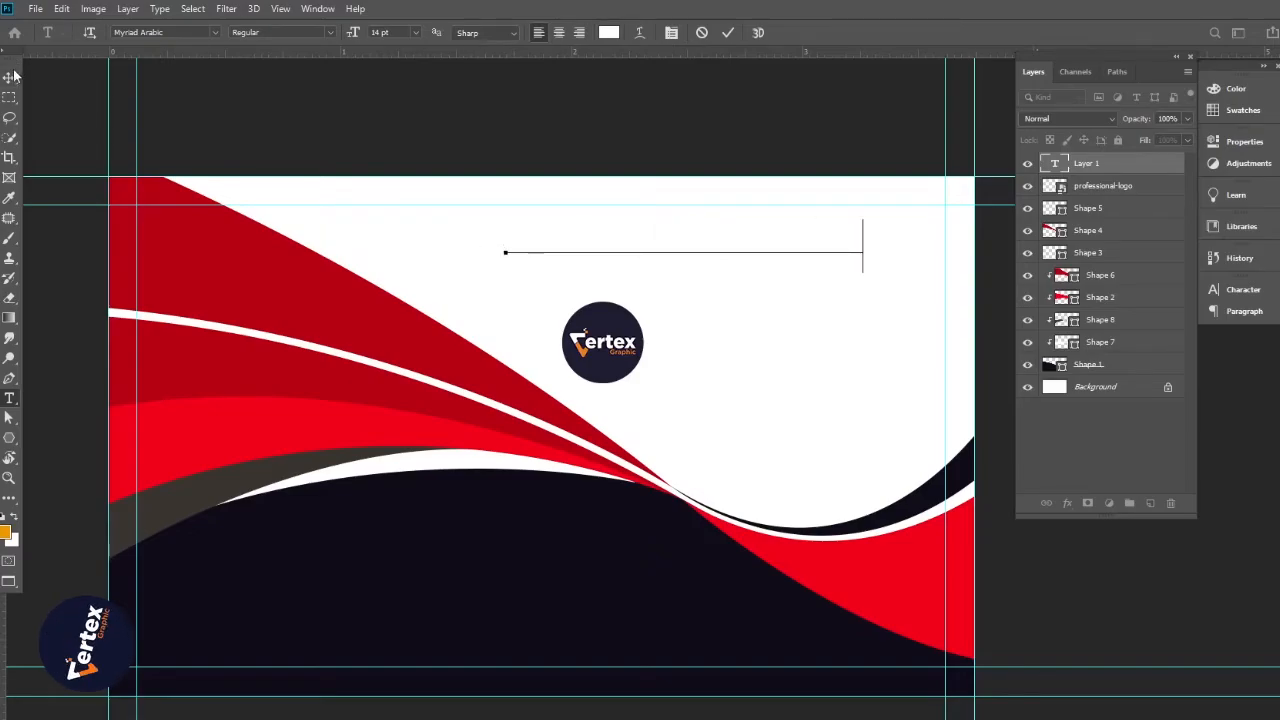
{"action": "left_click", "coordinate": [1244, 292]}
Colour the heading dark navy sampled from the card, with 0 tracking and Bold style
{"action": "left_click", "coordinate": [1165, 380]}
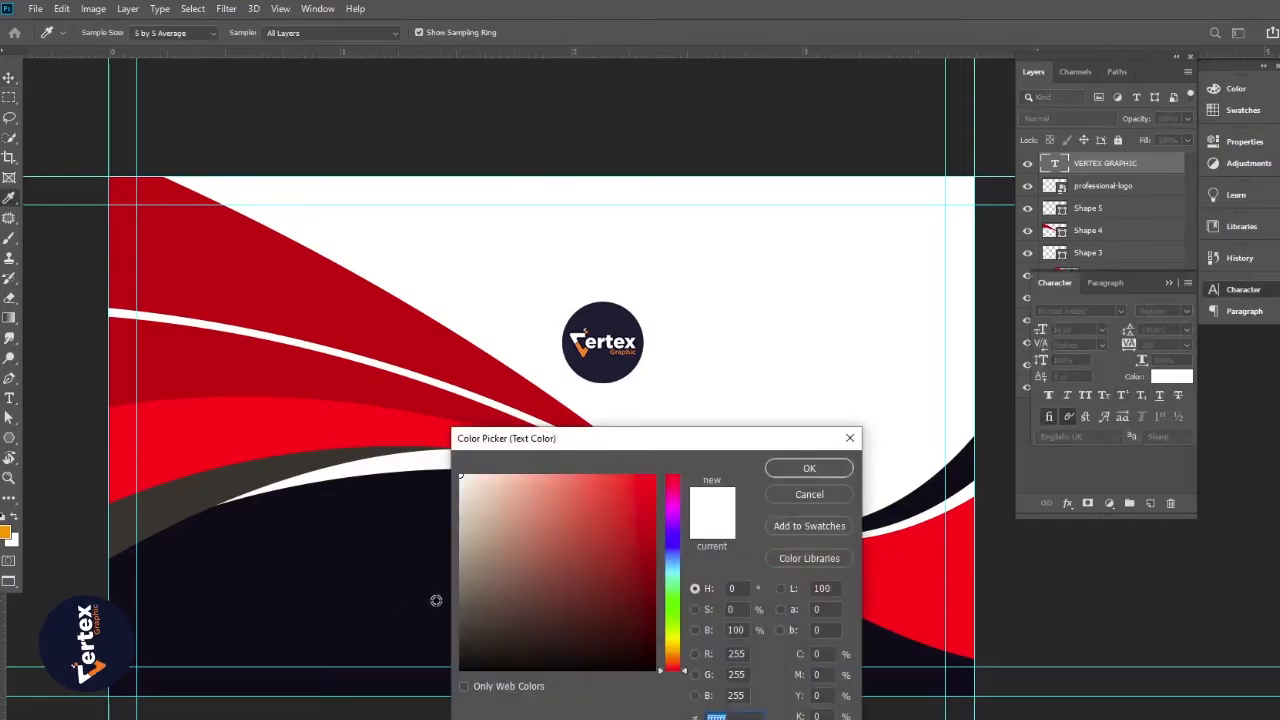
{"action": "left_click", "coordinate": [437, 601]}
{"action": "left_click", "coordinate": [802, 470]}
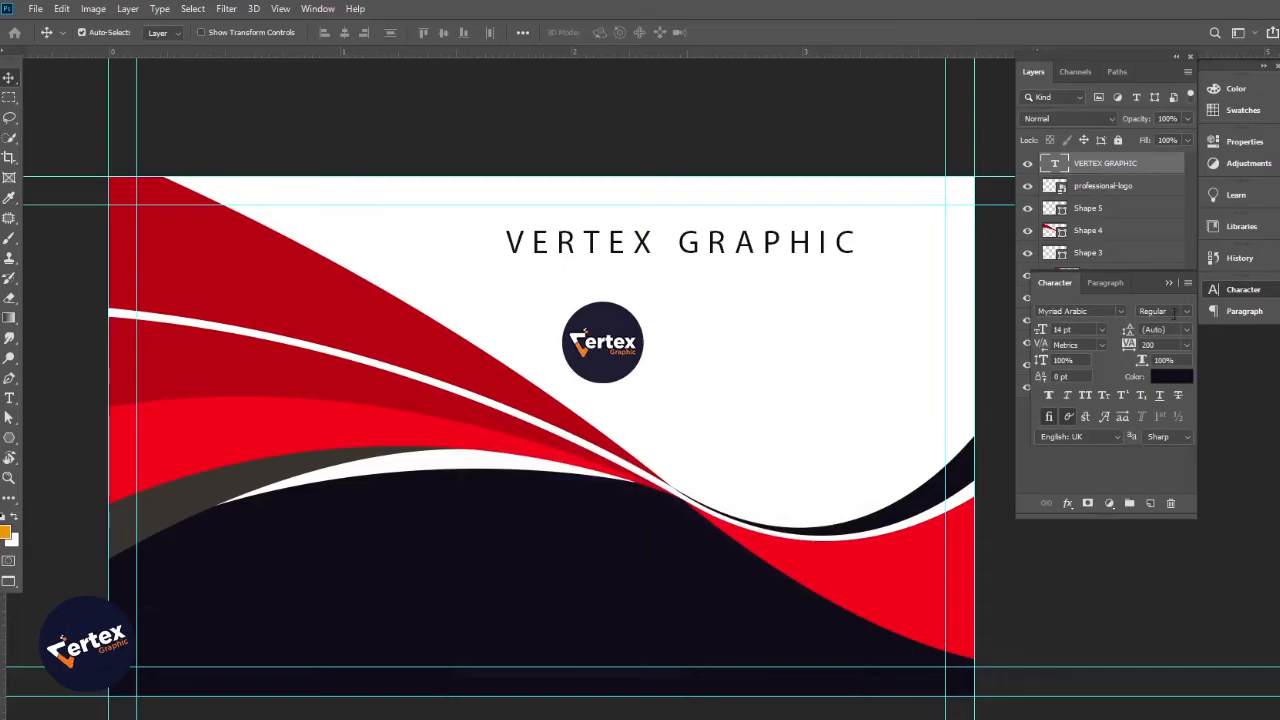
{"action": "left_click", "coordinate": [1187, 344]}
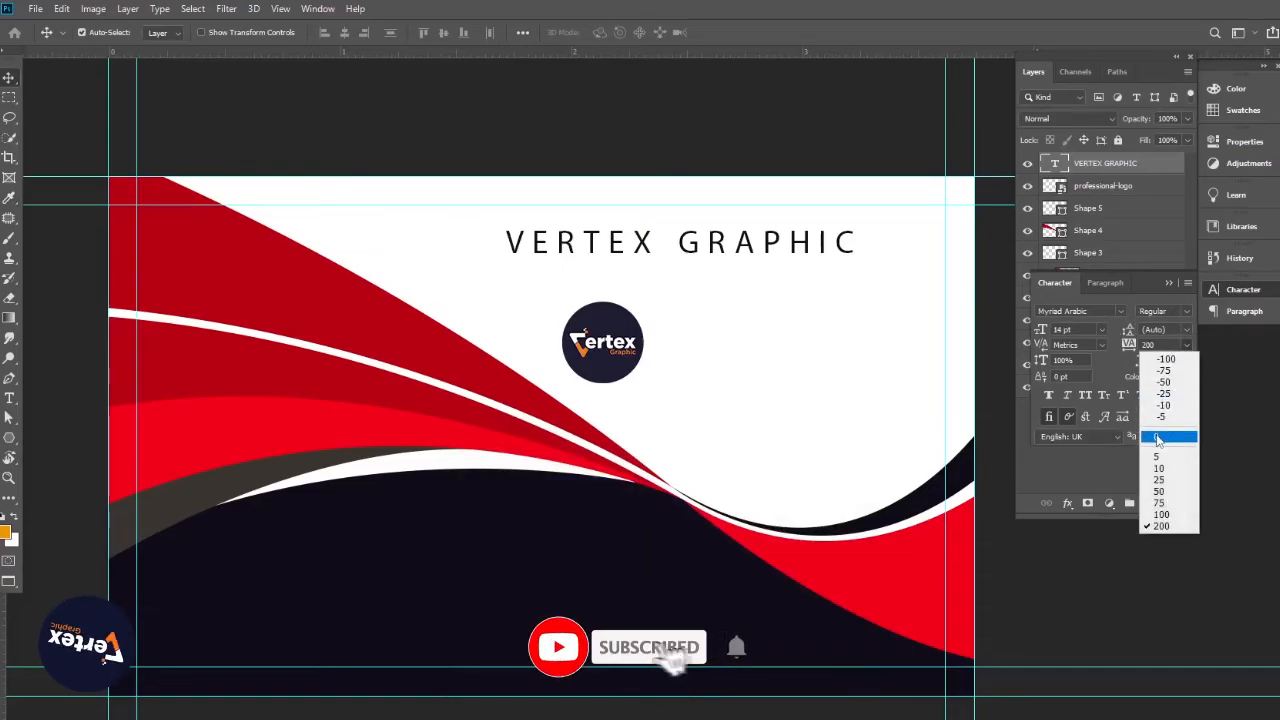
{"action": "left_click", "coordinate": [1157, 438]}
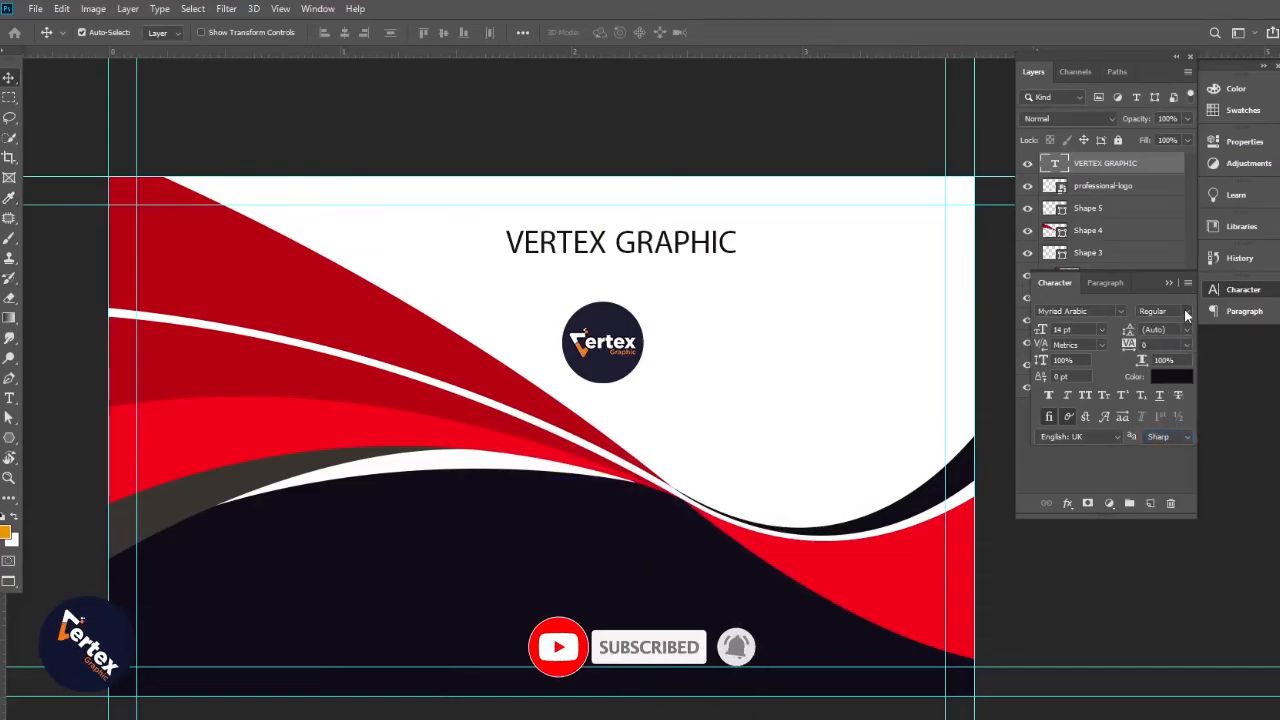
{"action": "left_click", "coordinate": [1186, 316]}
{"action": "left_click", "coordinate": [1155, 346]}
Move the heading to the right of the logo and enlarge it slightly
{"action": "left_click_drag", "start_coordinate": [754, 299], "coordinate": [946, 372]}
{"action": "key", "text": "ctrl+t"}
{"action": "key", "text": "Return"}
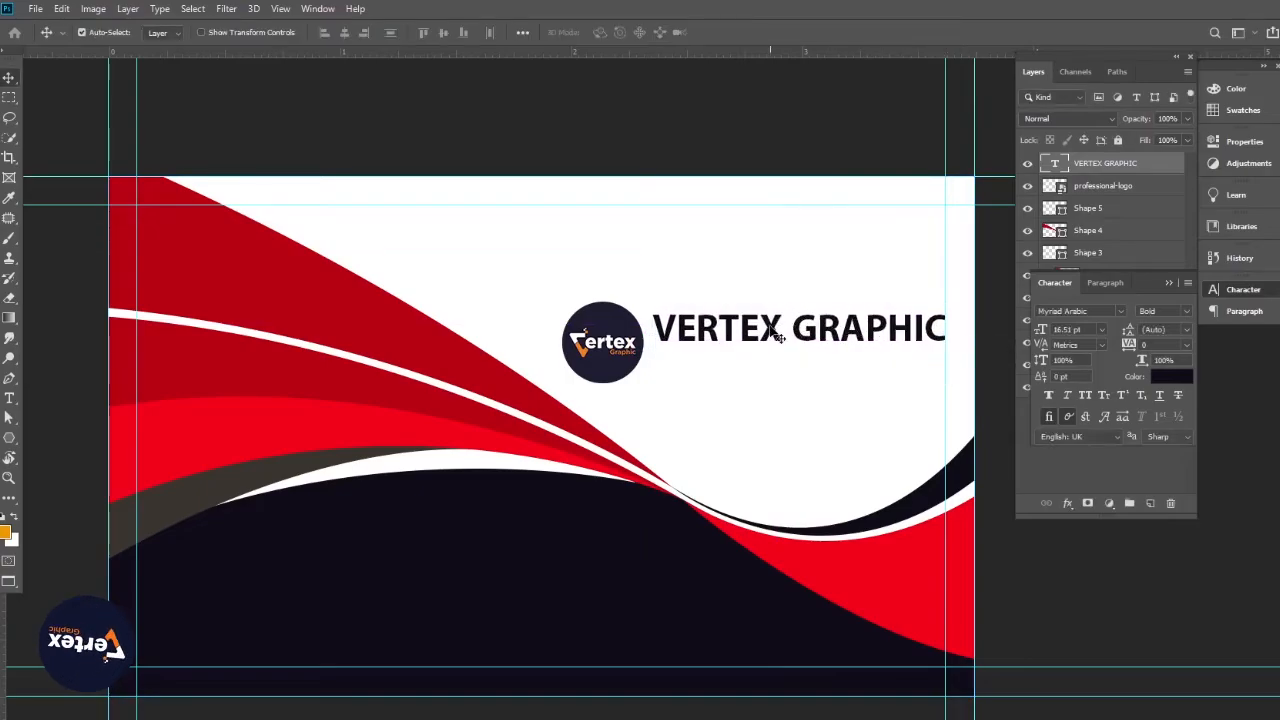
Set just the word GRAPHIC to Regular weight
{"action": "double_click", "coordinate": [908, 338]}
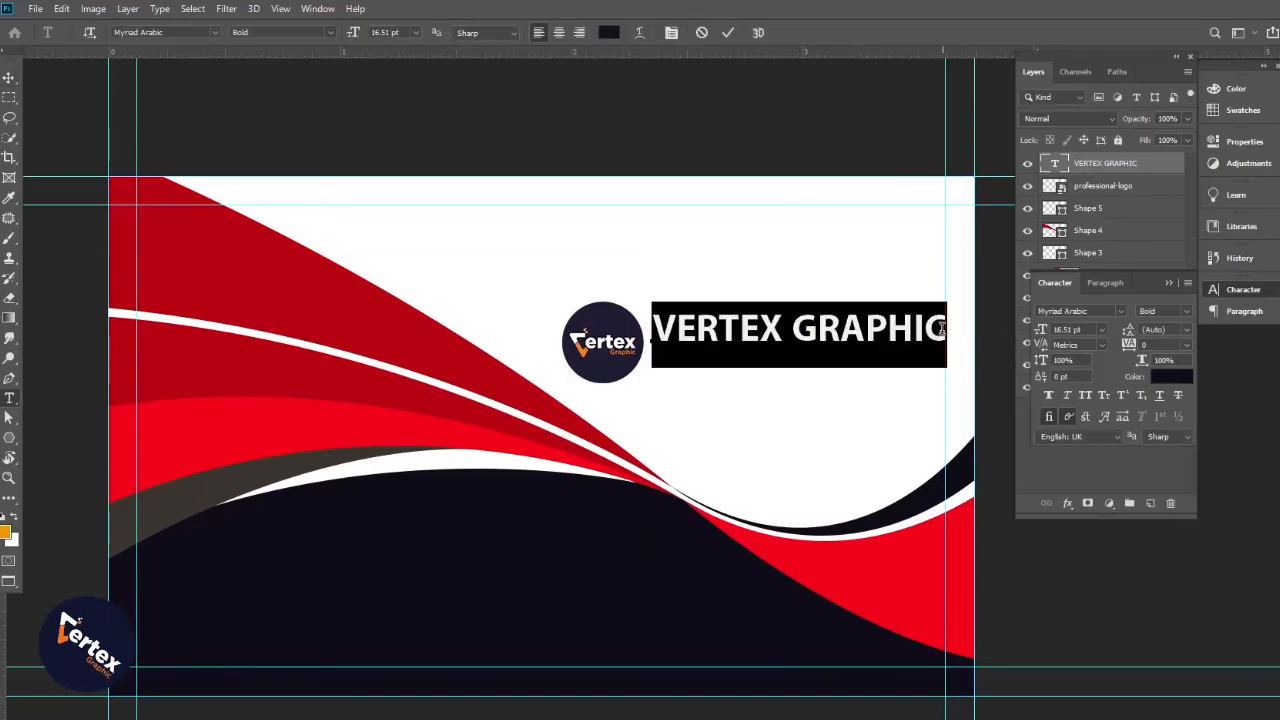
{"action": "left_click_drag", "start_coordinate": [941, 330], "coordinate": [790, 332]}
{"action": "left_click", "coordinate": [1187, 311]}
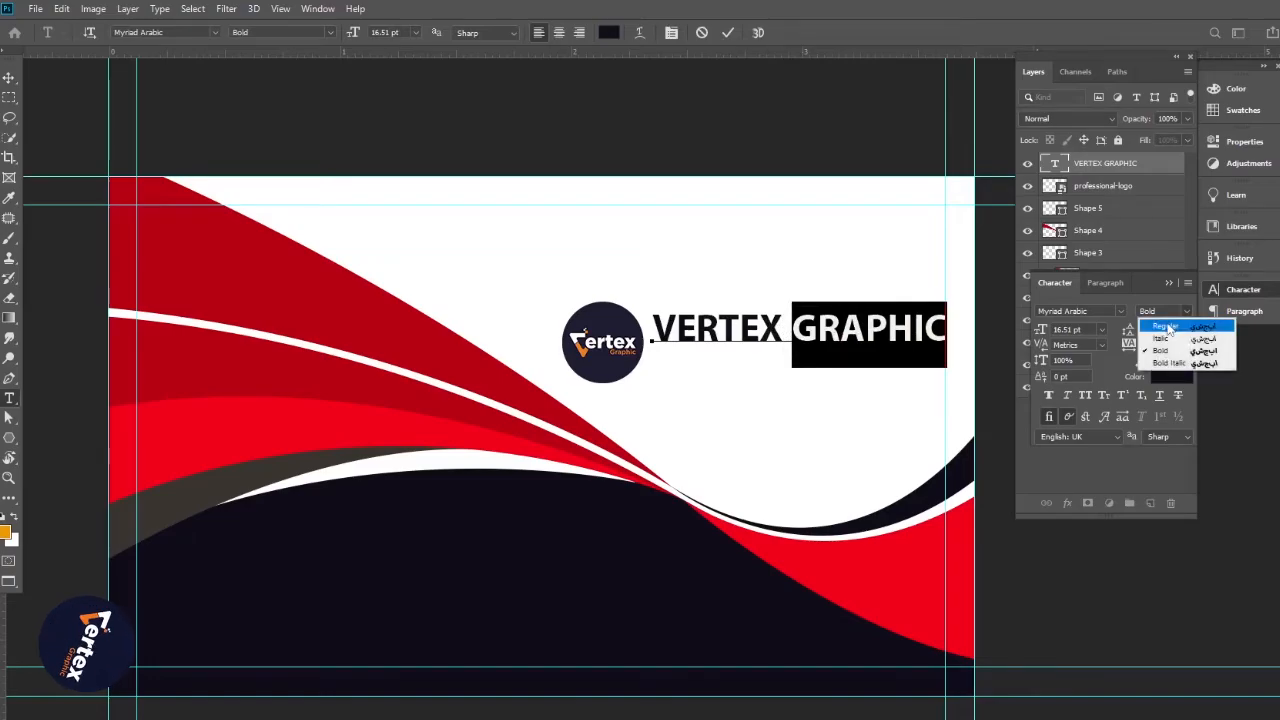
{"action": "left_click", "coordinate": [1165, 325]}
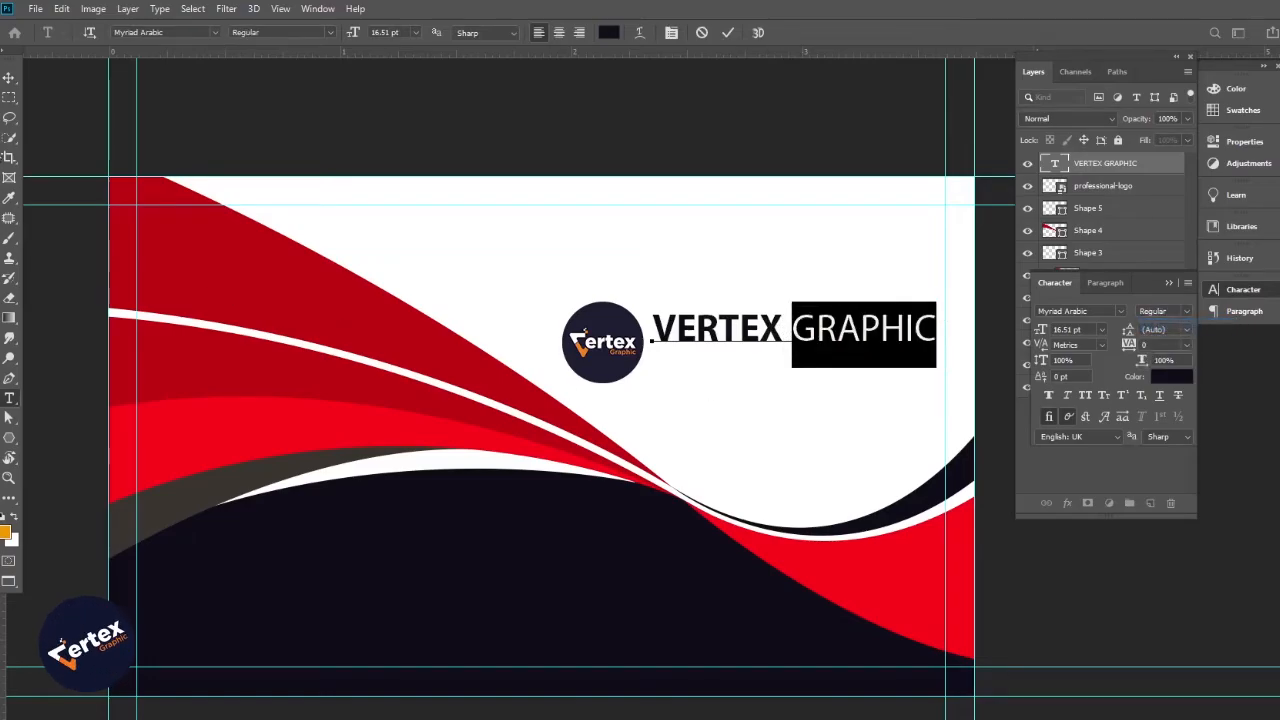
{"action": "left_click", "coordinate": [8, 77]}
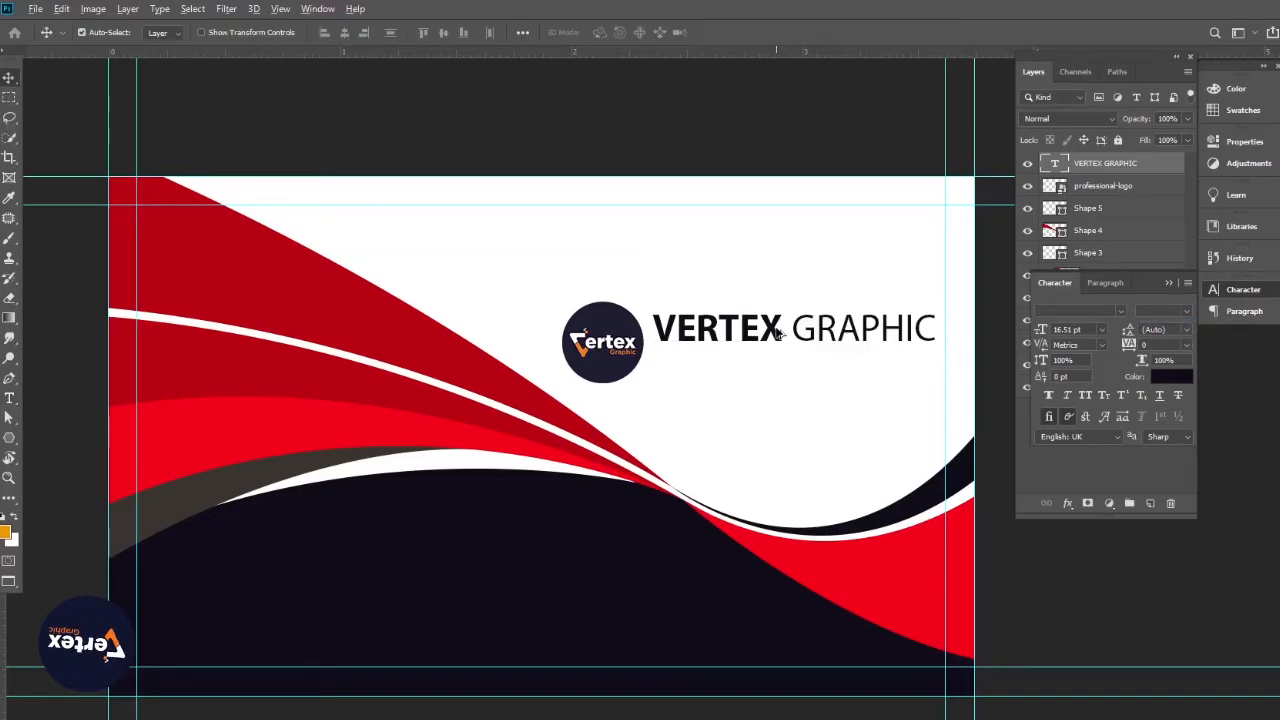
Duplicate the heading below itself and retype the copy as PHOTOSHOP TUTORIAL
{"action": "left_click_drag", "start_coordinate": [780, 331], "coordinate": [780, 367]}
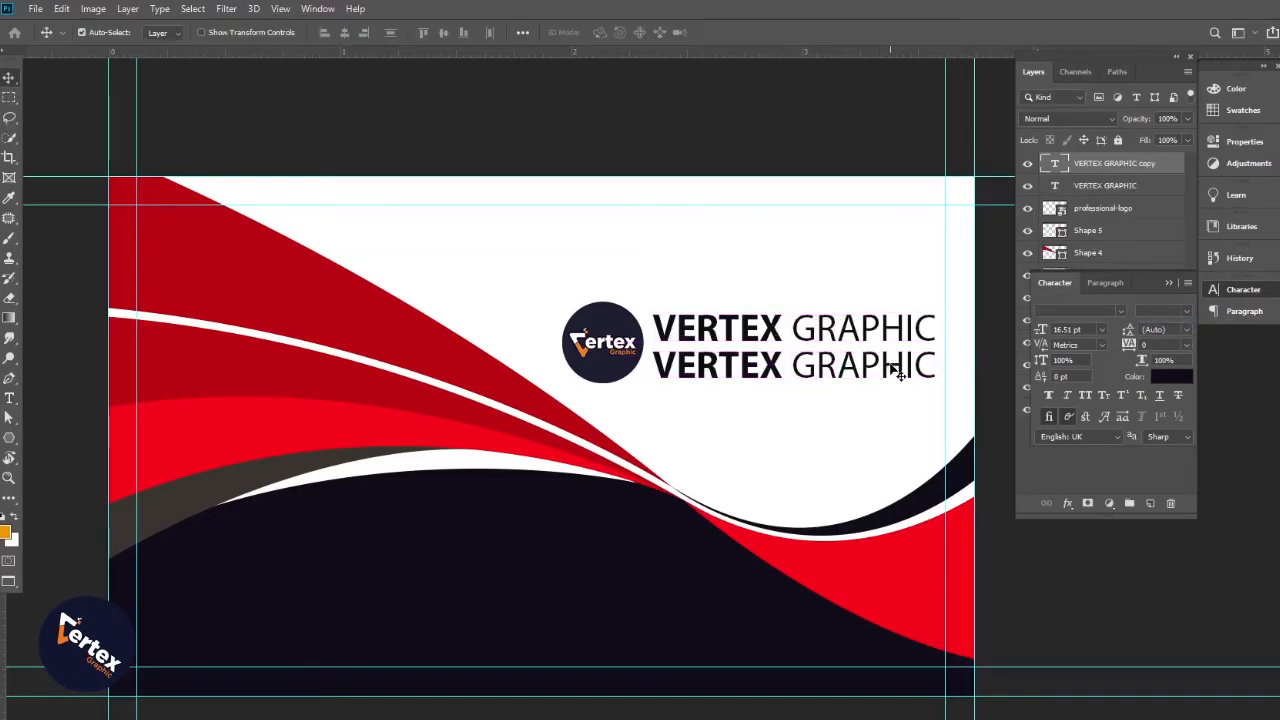
{"action": "key", "text": "t"}
{"action": "triple_click", "coordinate": [900, 381]}
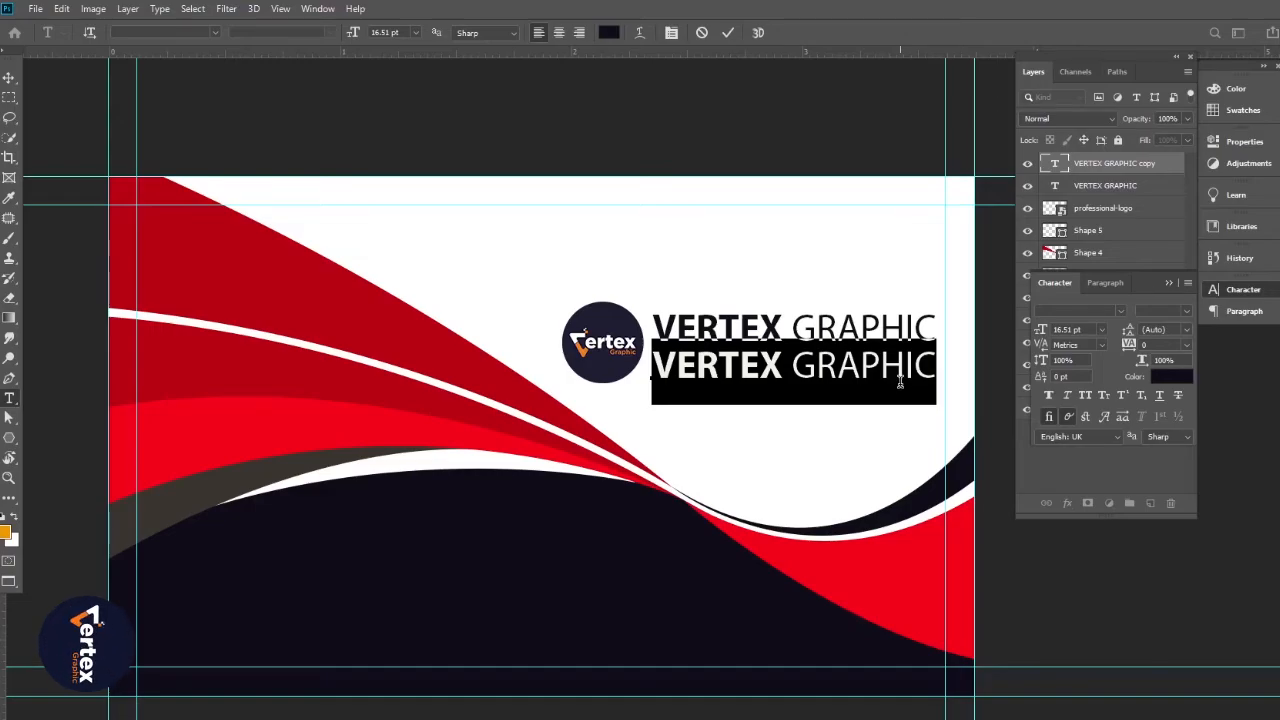
{"action": "type", "text": "PHOTO"}
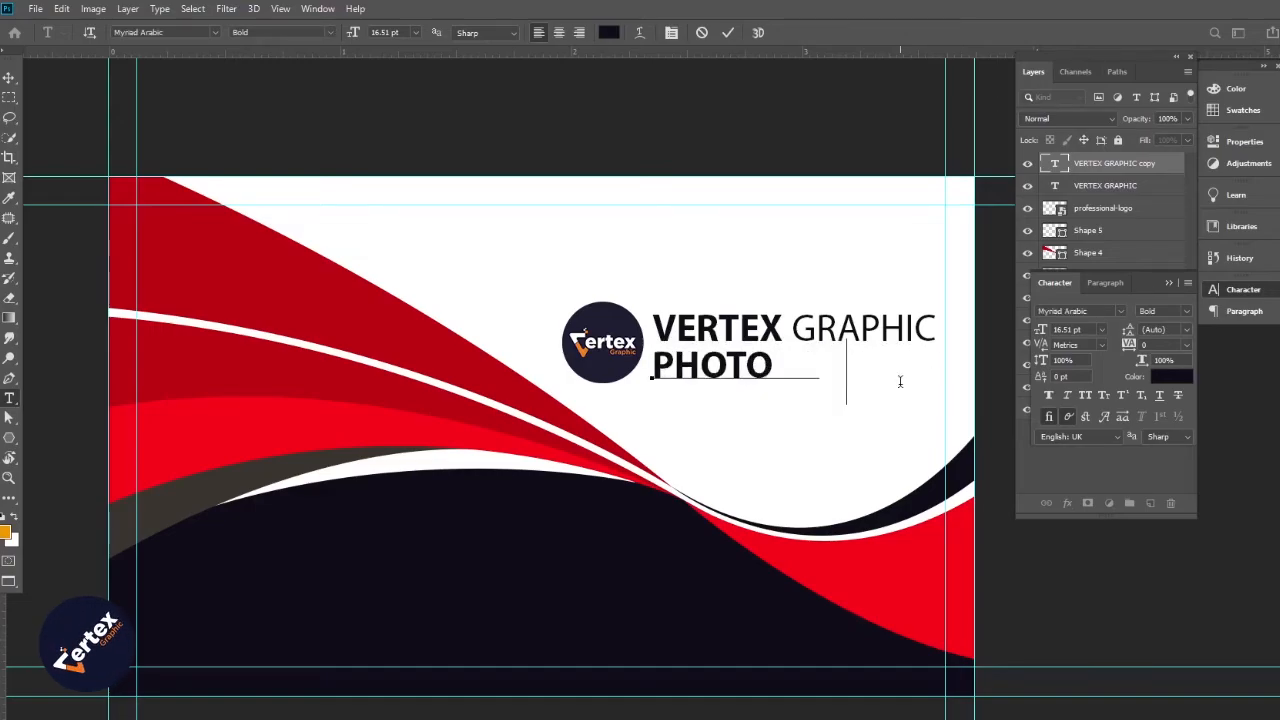
{"action": "type", "text": "SHOP TUTO"}
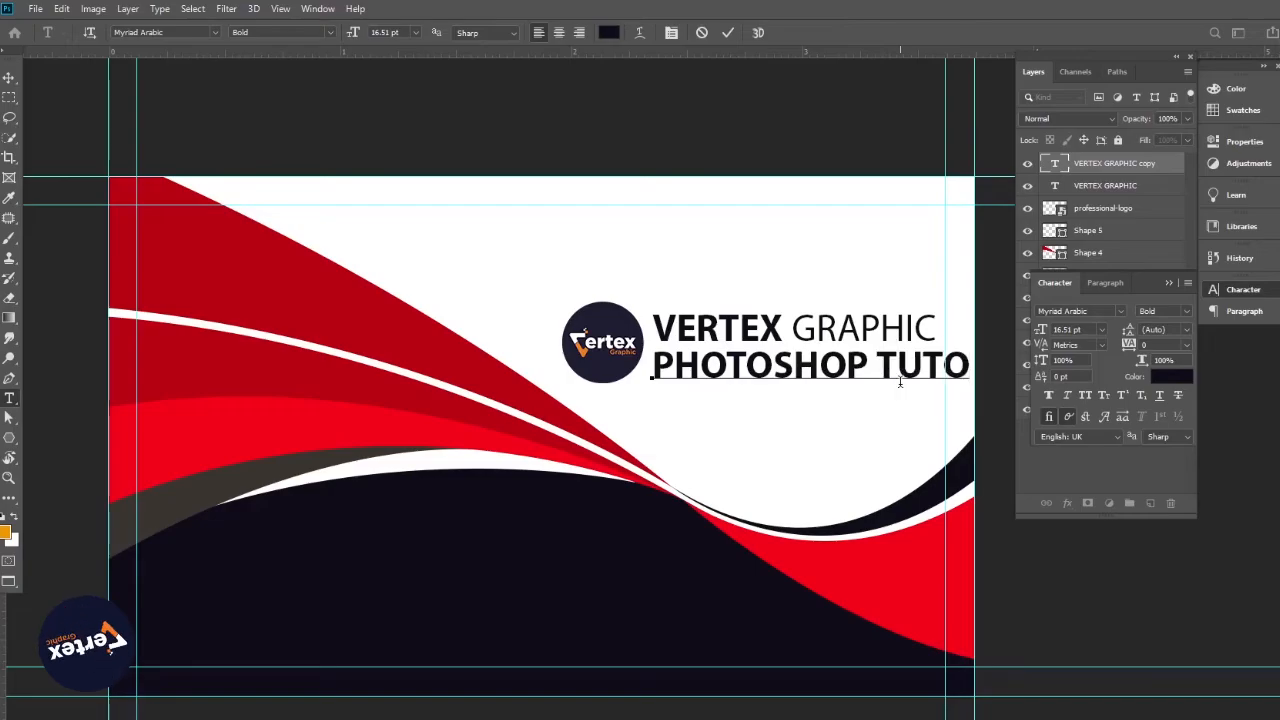
{"action": "type", "text": "RI"}
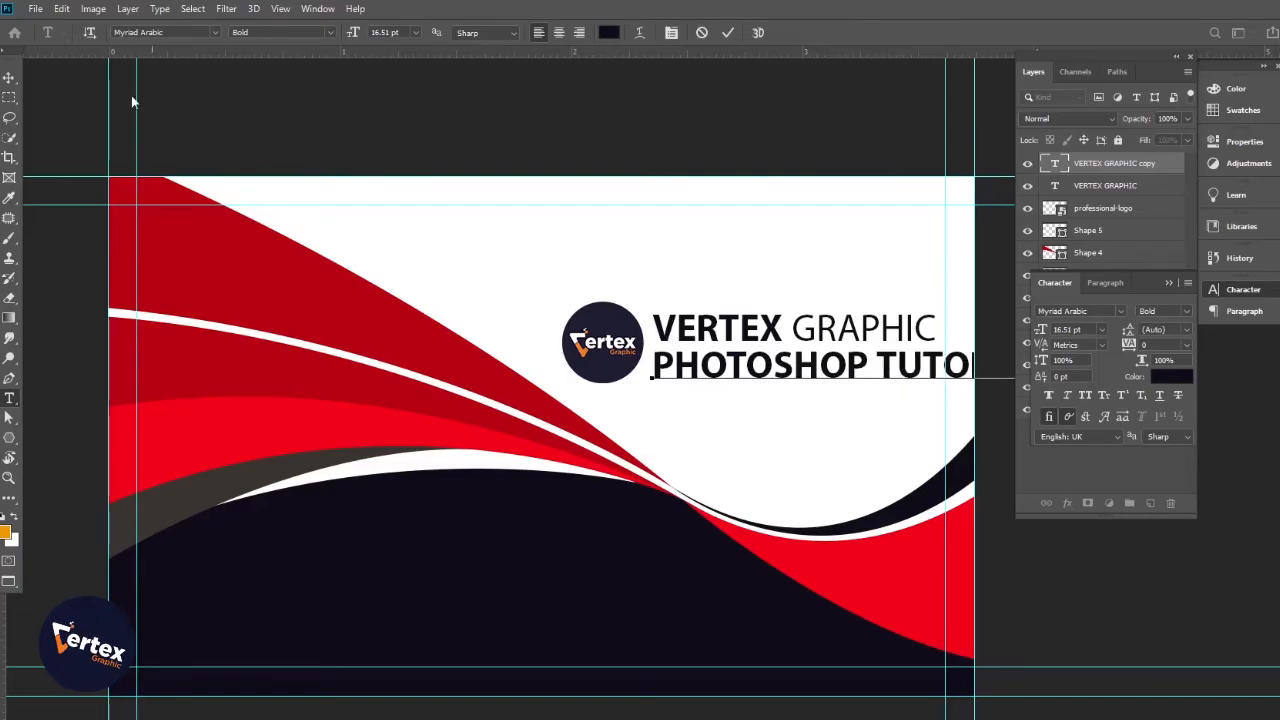
{"action": "left_click", "coordinate": [9, 79]}
Scale the tagline down and position it beneath the logo name
{"action": "key", "text": "ctrl+t"}
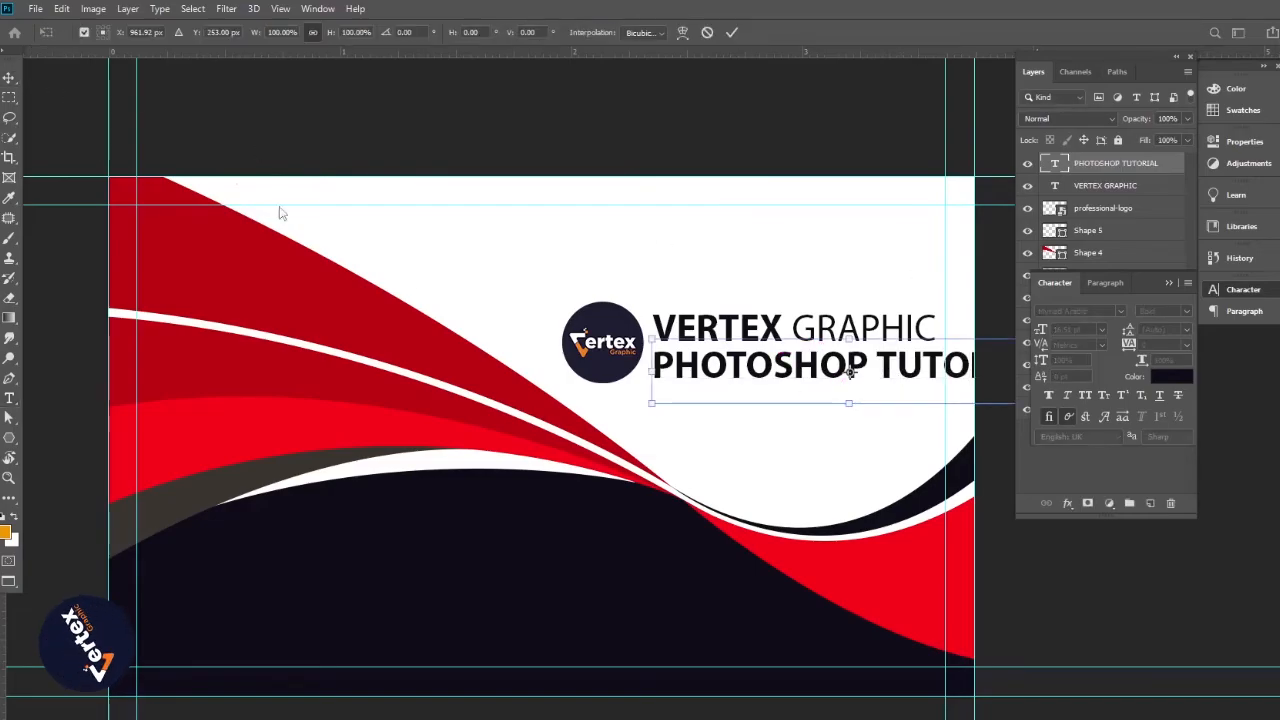
{"action": "left_click_drag", "start_coordinate": [651, 338], "coordinate": [688, 362]}
{"action": "left_click_drag", "start_coordinate": [799, 364], "coordinate": [858, 386]}
{"action": "key", "text": "Return"}
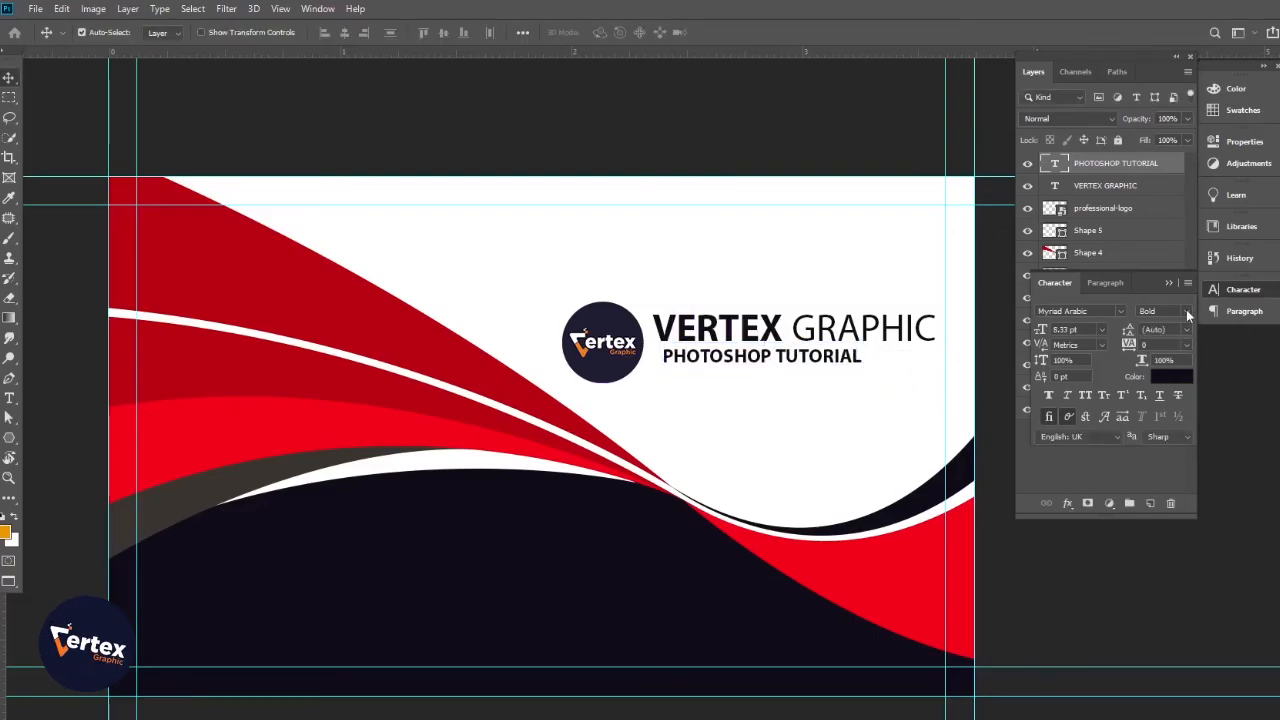
Set the tagline to Regular with 200 tracking, then duplicate it for another line
{"action": "left_click", "coordinate": [1186, 312]}
{"action": "left_click", "coordinate": [1152, 321]}
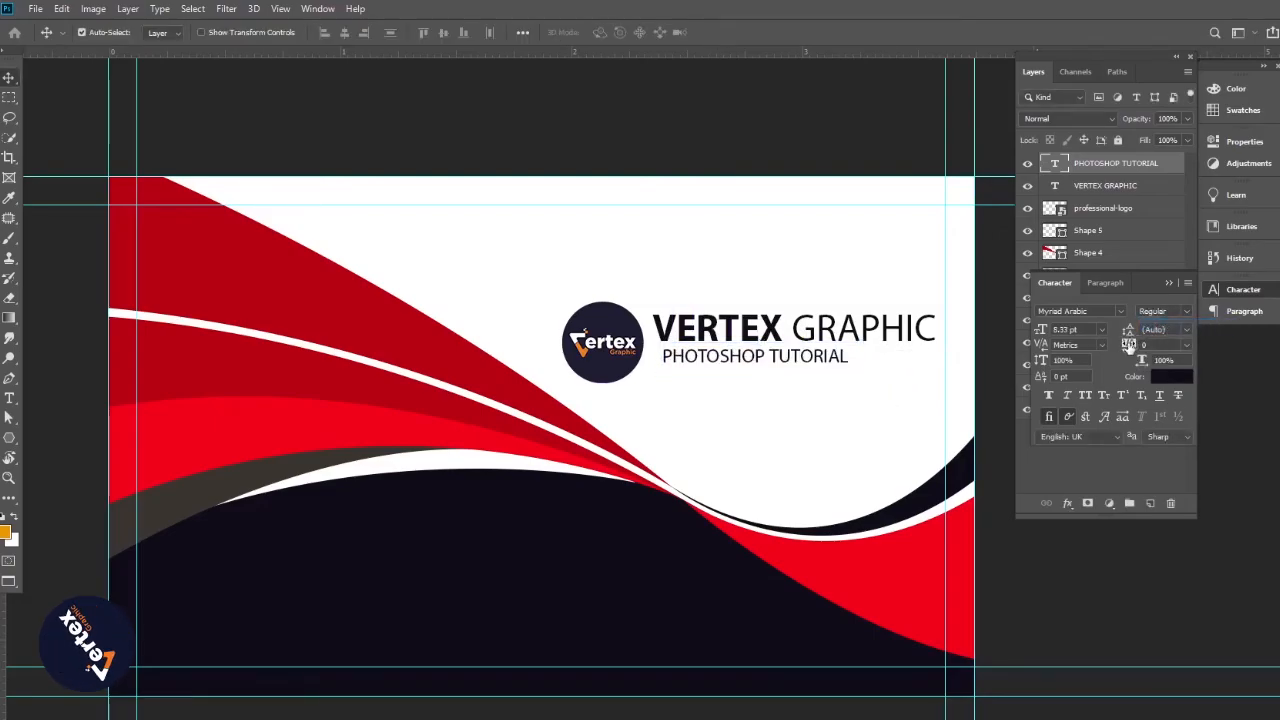
{"action": "left_click_drag", "start_coordinate": [1130, 344], "coordinate": [1136, 344]}
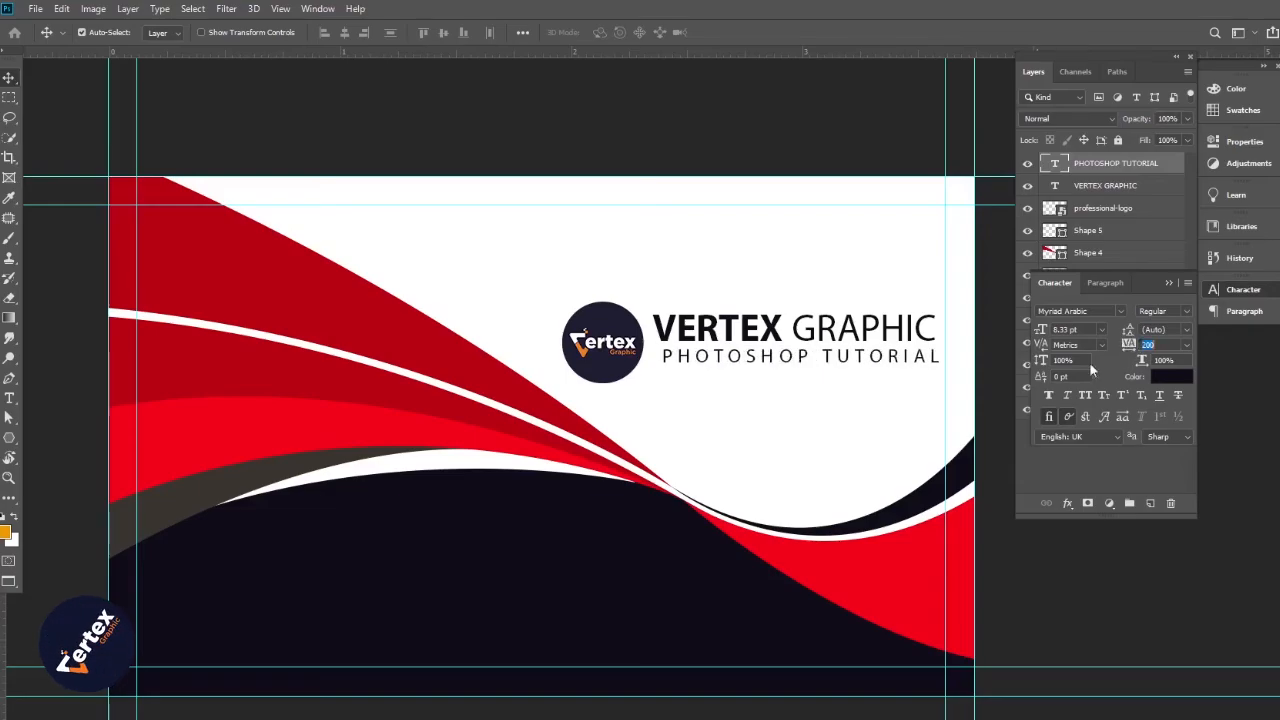
{"action": "left_click_drag", "start_coordinate": [757, 363], "coordinate": [438, 656]}
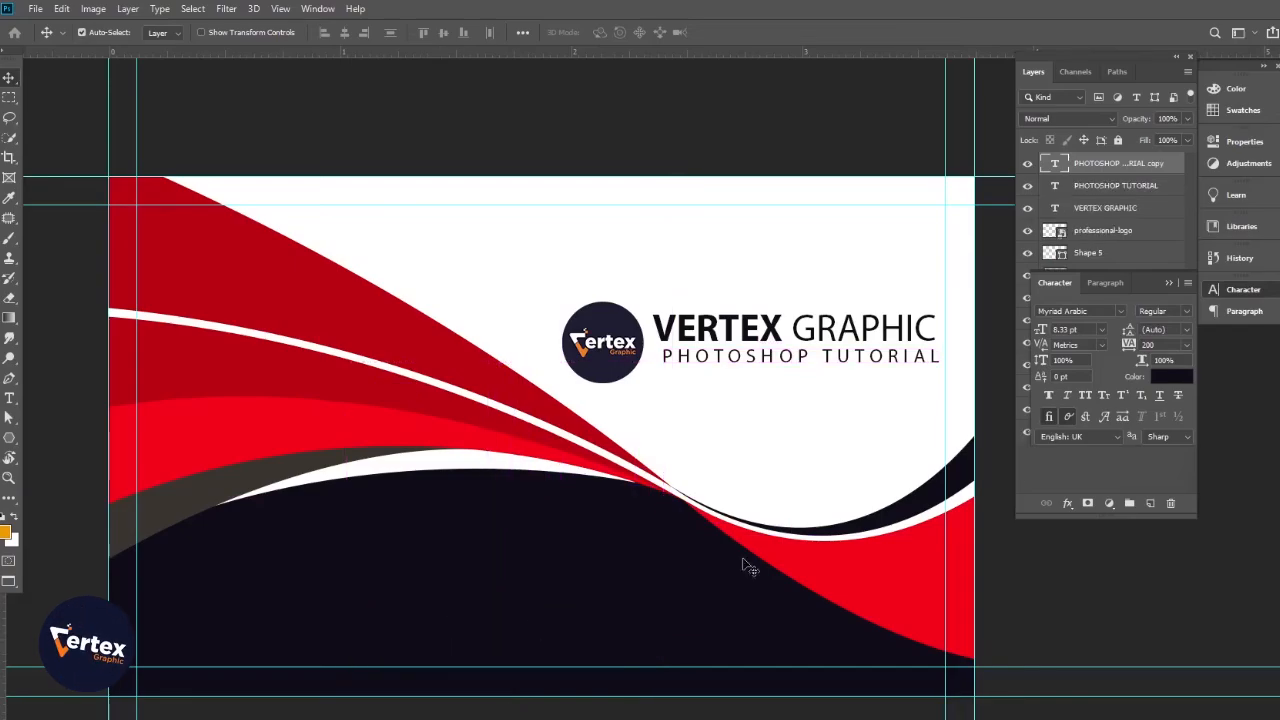
Change the copied text's colour to white
{"action": "left_click", "coordinate": [1166, 376]}
{"action": "left_click_drag", "start_coordinate": [542, 574], "coordinate": [450, 474]}
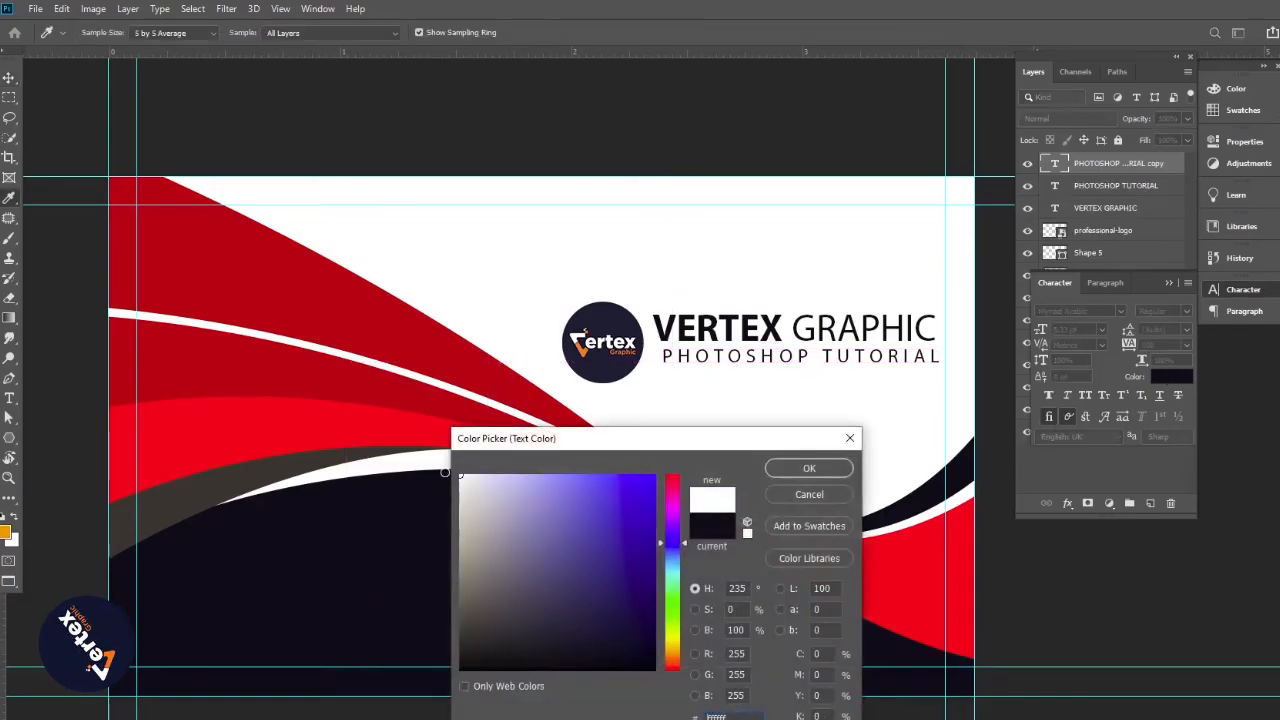
{"action": "left_click", "coordinate": [809, 468]}
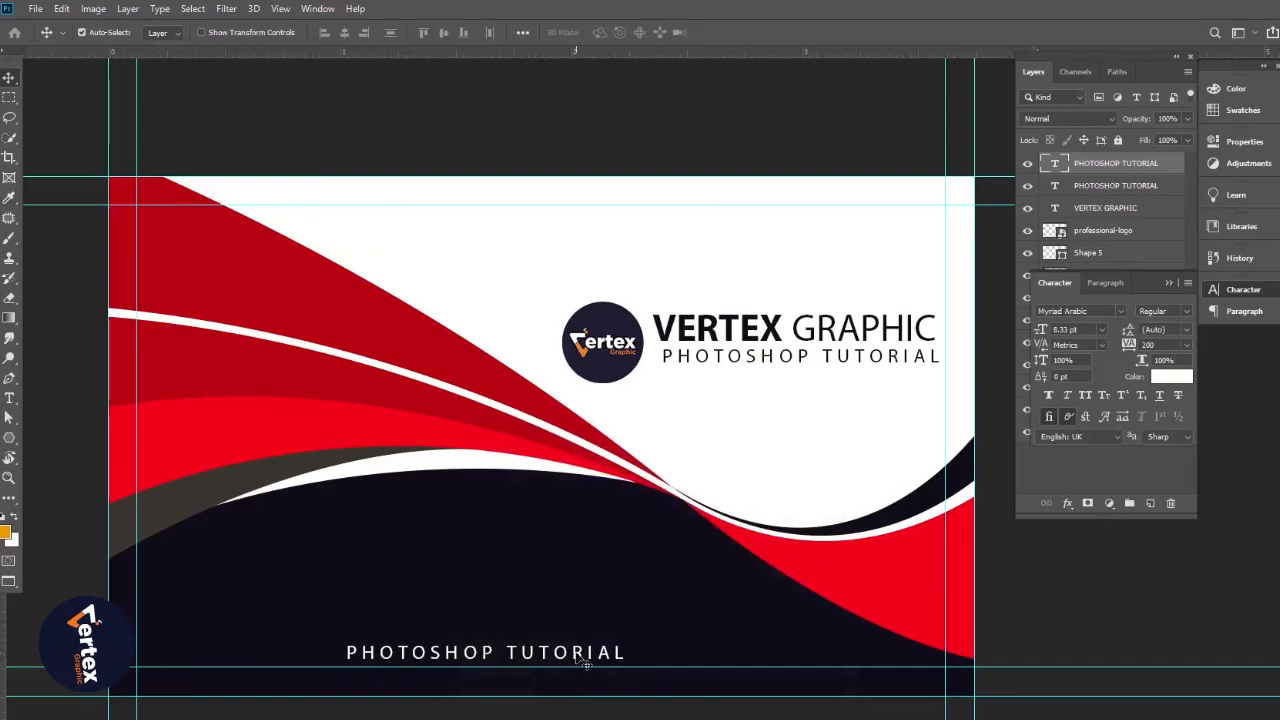
Replace the bottom line's text with the contact e-mail address, fixing typos
{"action": "double_click", "coordinate": [627, 652]}
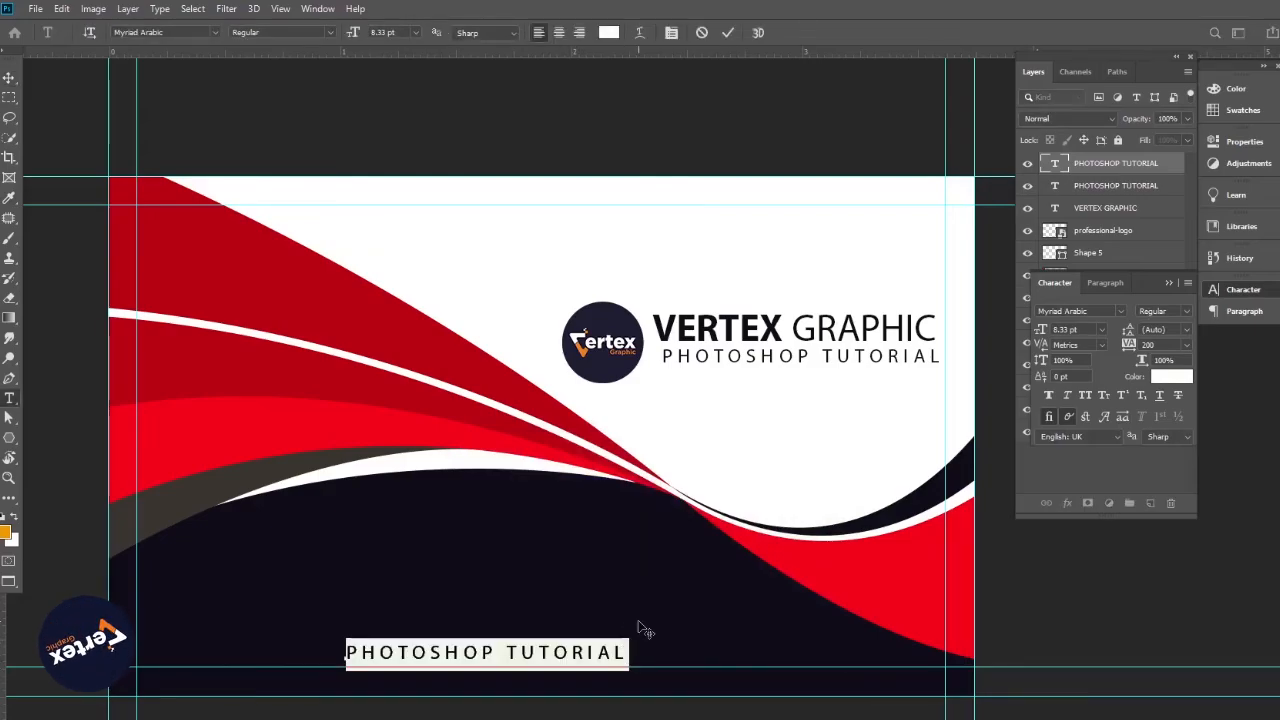
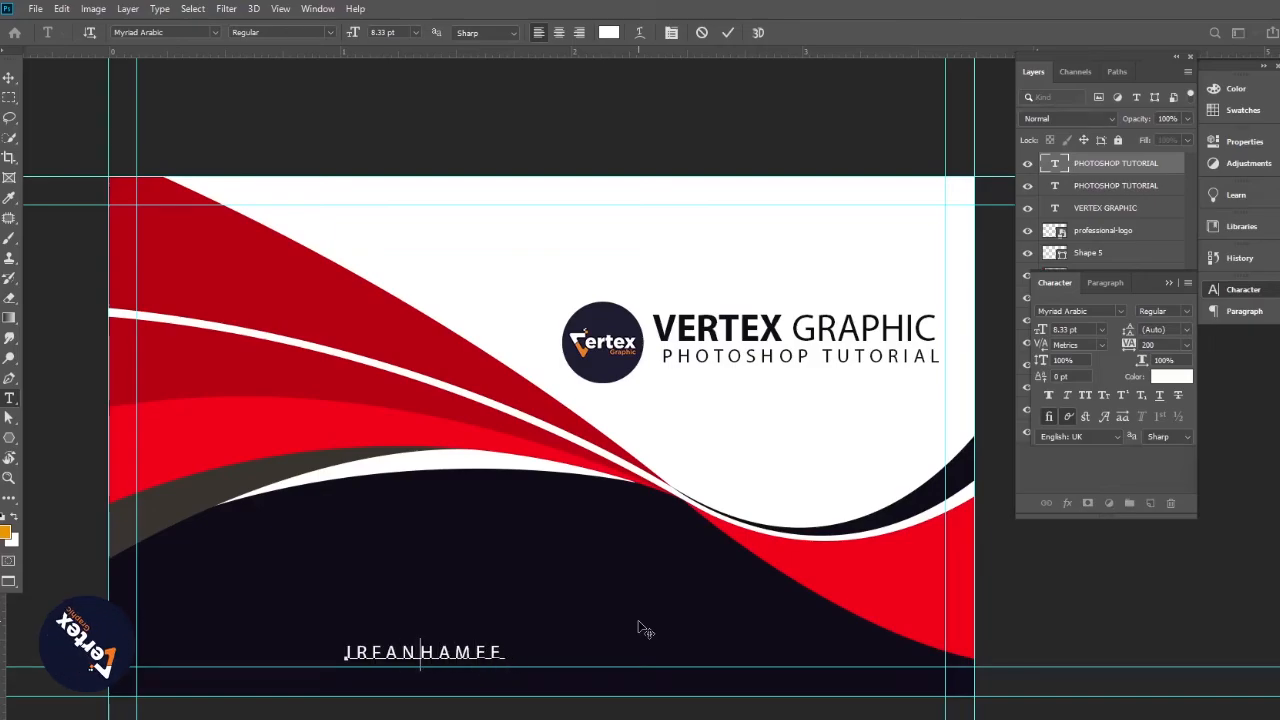
{"action": "key", "text": "Left"}
{"action": "key", "text": "Left"}
{"action": "key", "text": "Left"}
{"action": "key", "text": "Delete"}
{"action": "key", "text": "Delete"}
{"action": "key", "text": "Delete"}
{"action": "key", "text": "Delete"}
{"action": "key", "text": "Delete"}
{"action": "key", "text": "Delete"}
{"action": "key", "text": "Delete"}
{"action": "key", "text": "Delete"}
{"action": "key", "text": "Delete"}
{"action": "key", "text": "Delete"}
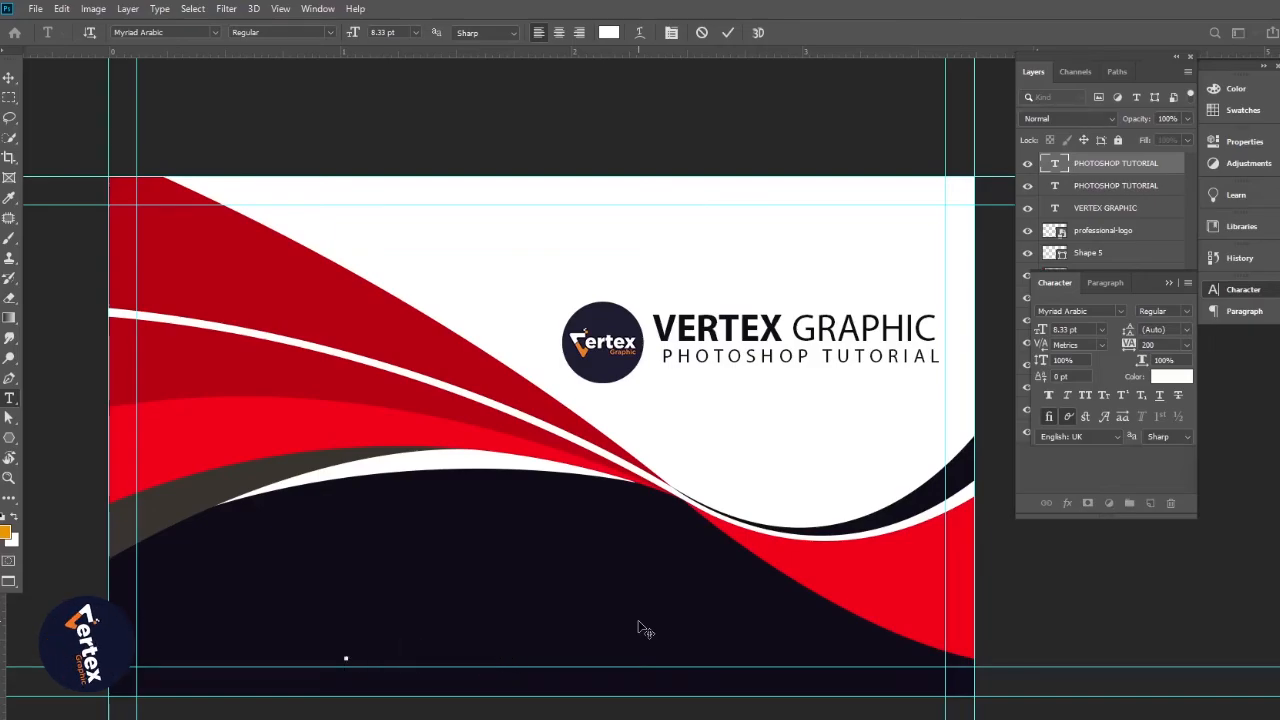
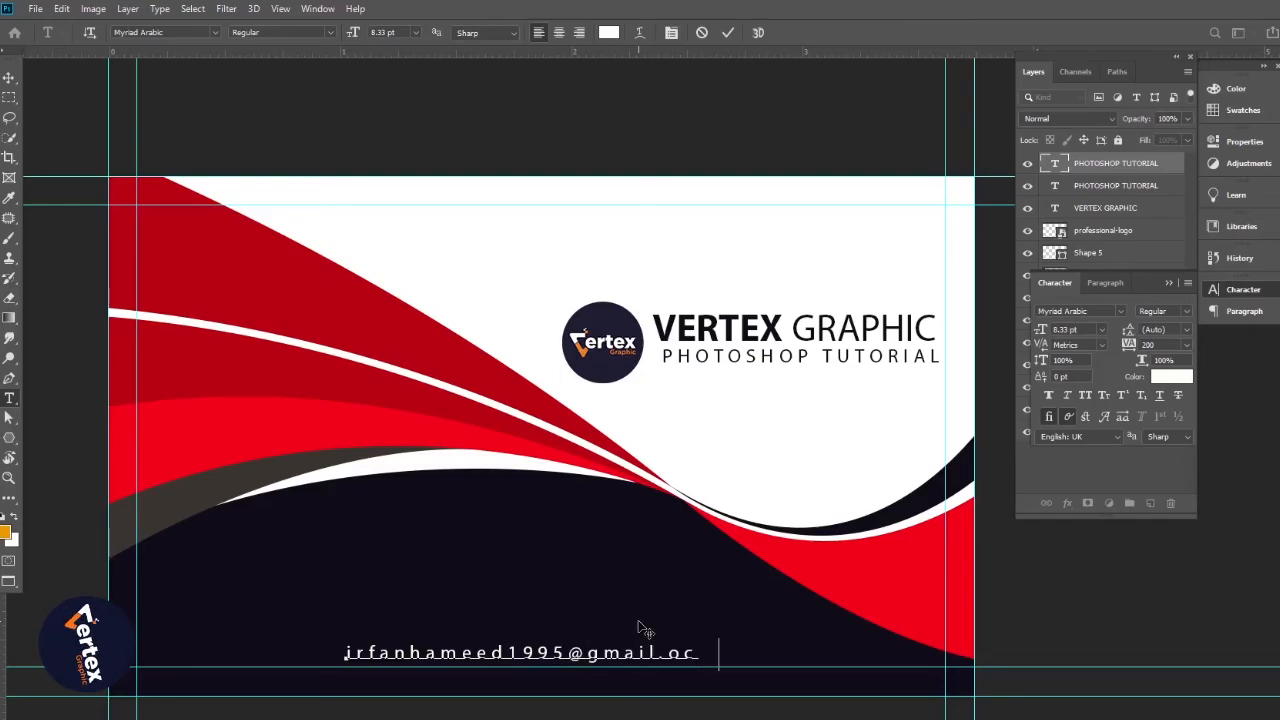
{"action": "key", "text": "Delete"}
{"action": "key", "text": "Delete"}
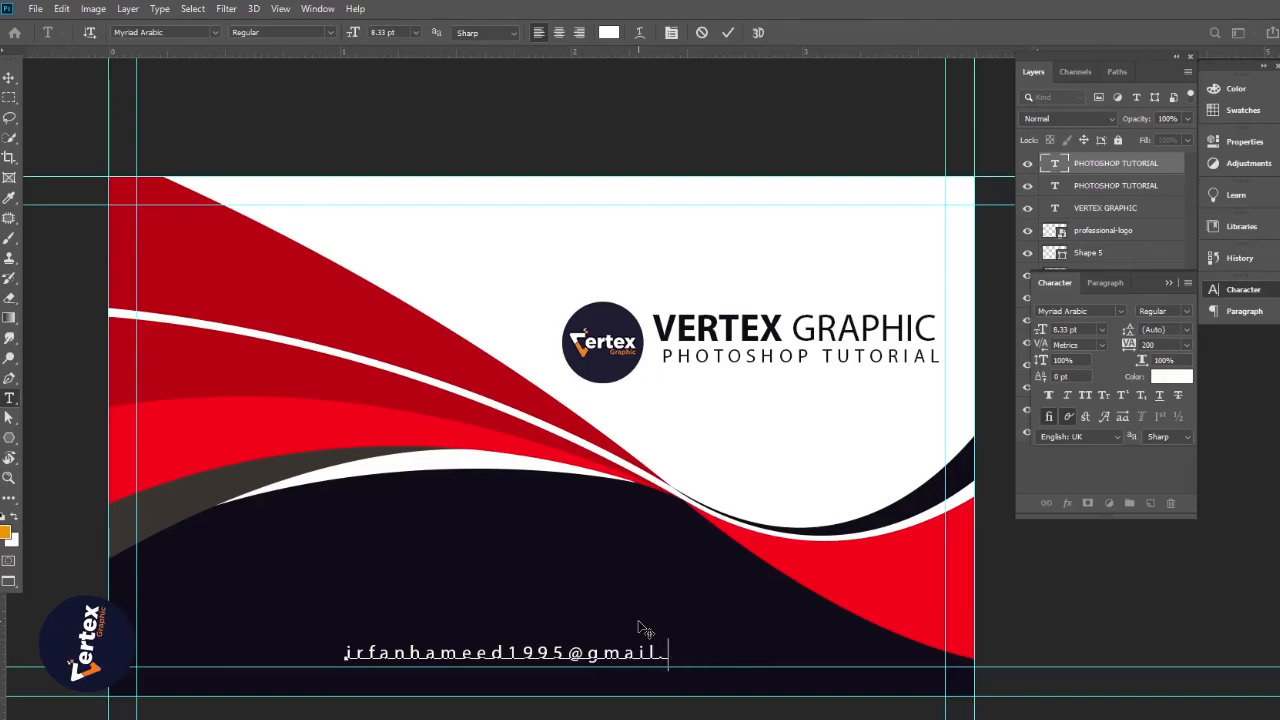
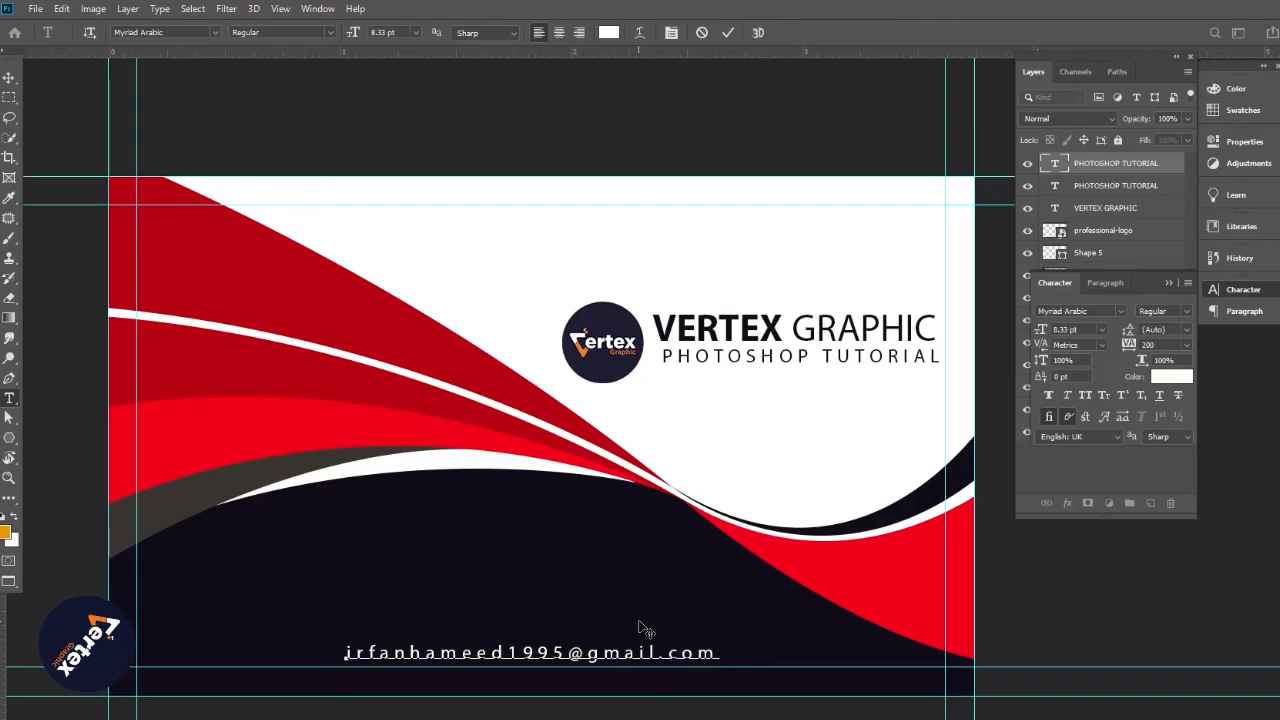
{"action": "left_click", "coordinate": [8, 77]}
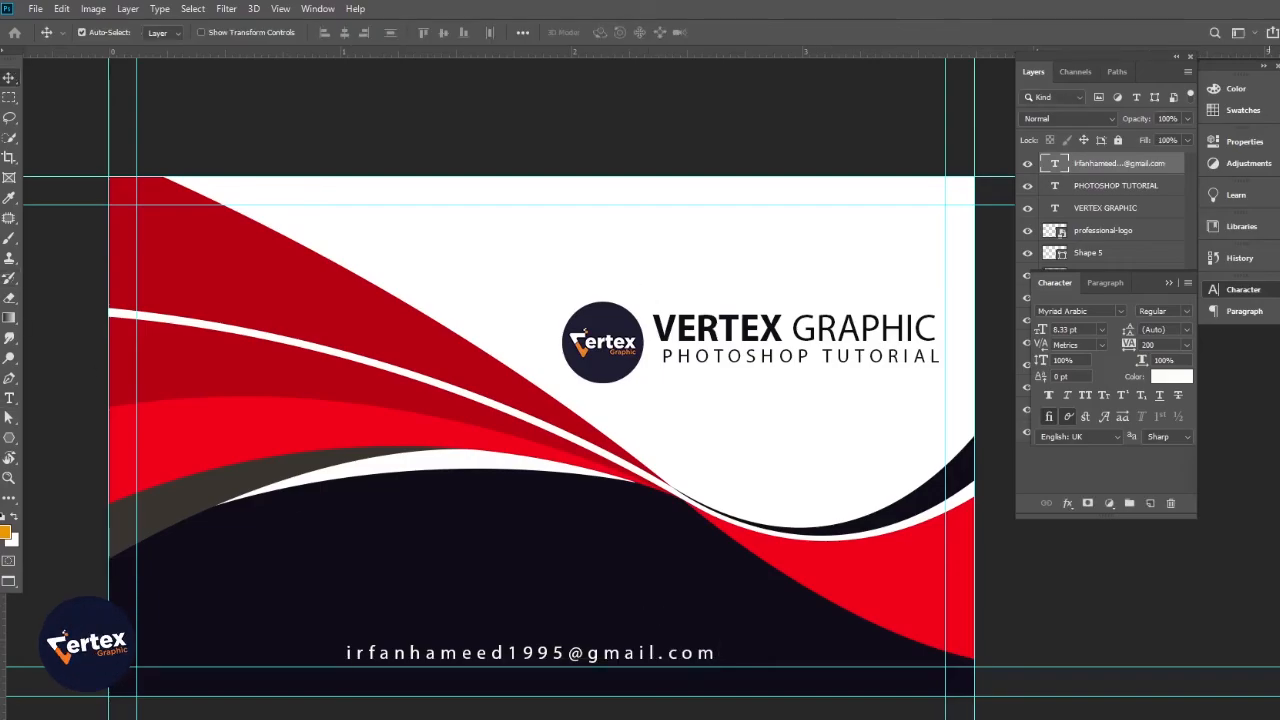
Tighten the email line's tracking to 75
{"action": "left_click", "coordinate": [1186, 345]}
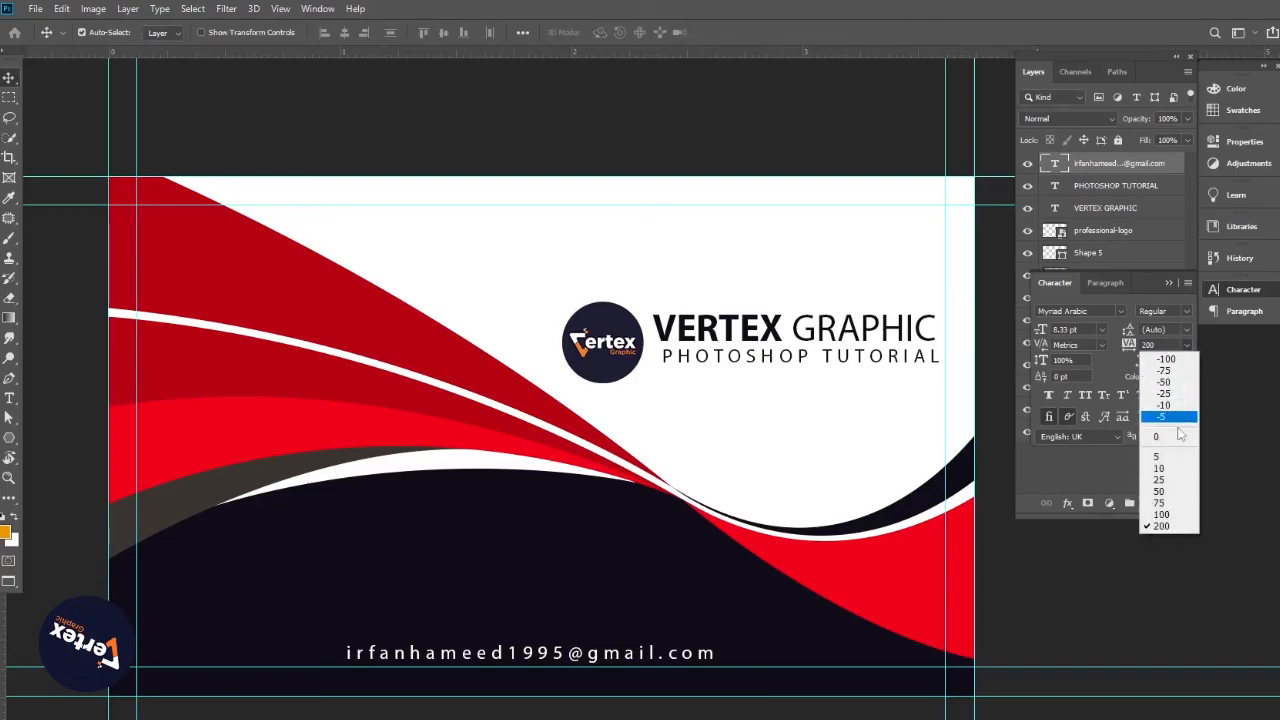
{"action": "left_click", "coordinate": [1164, 503]}
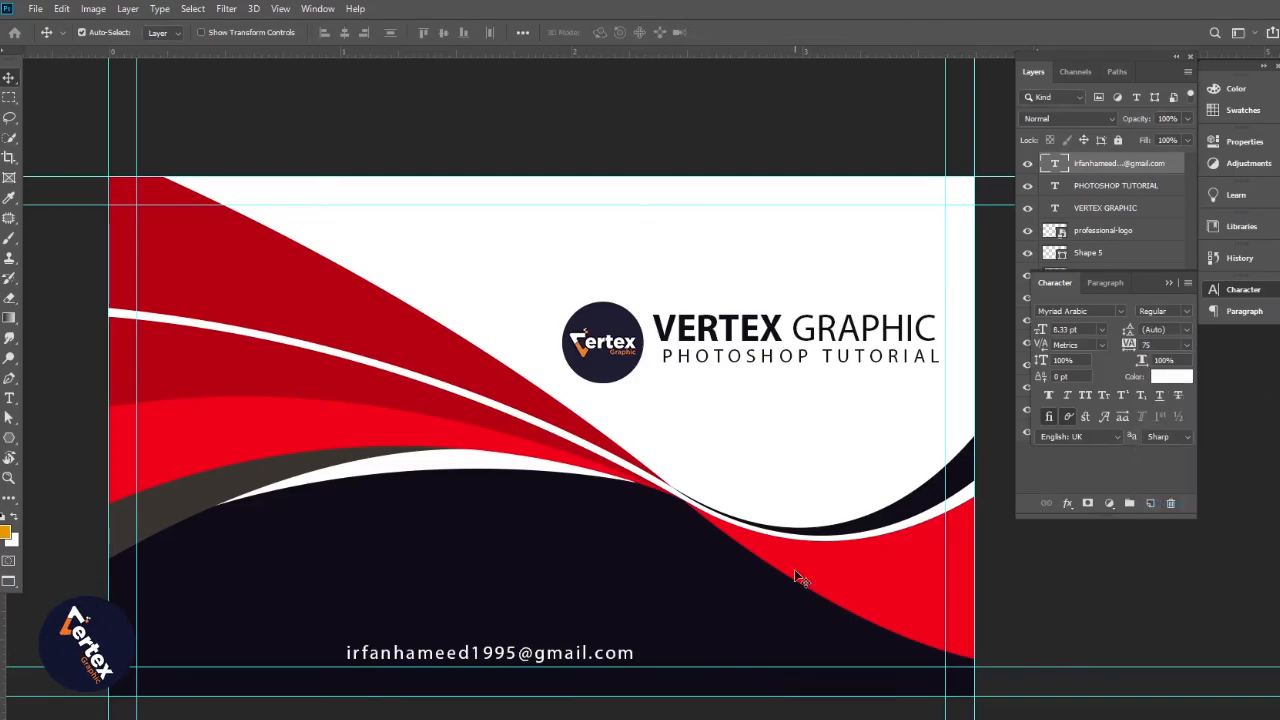
{"action": "left_click", "coordinate": [1169, 283]}
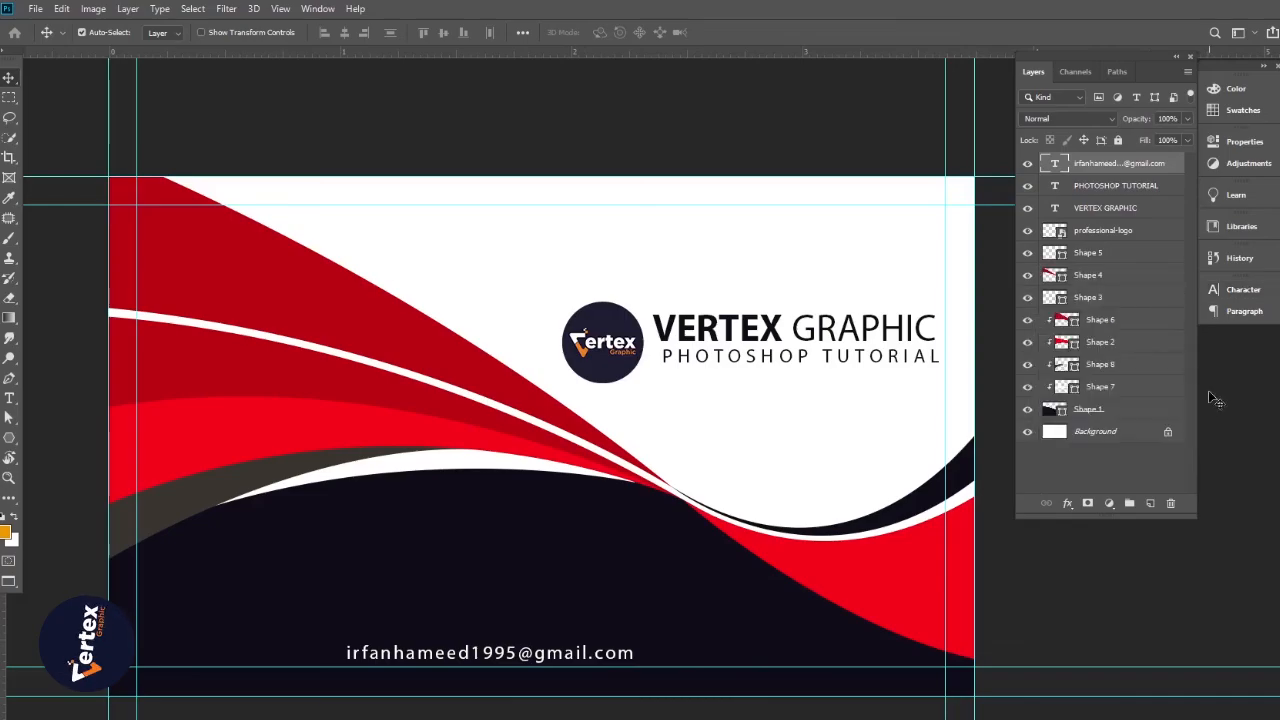
Unlock the Background and centre the email line horizontally on the card
{"action": "left_click", "coordinate": [1167, 431]}
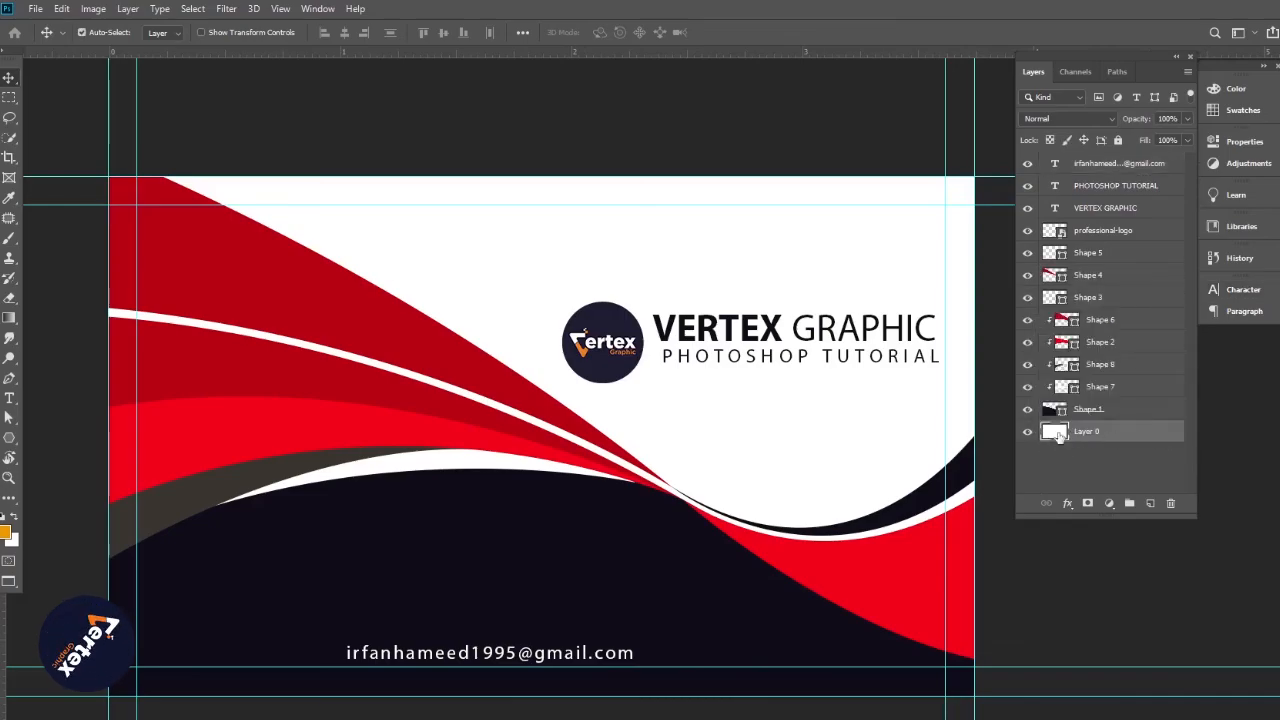
{"action": "left_click", "coordinate": [1115, 166]}
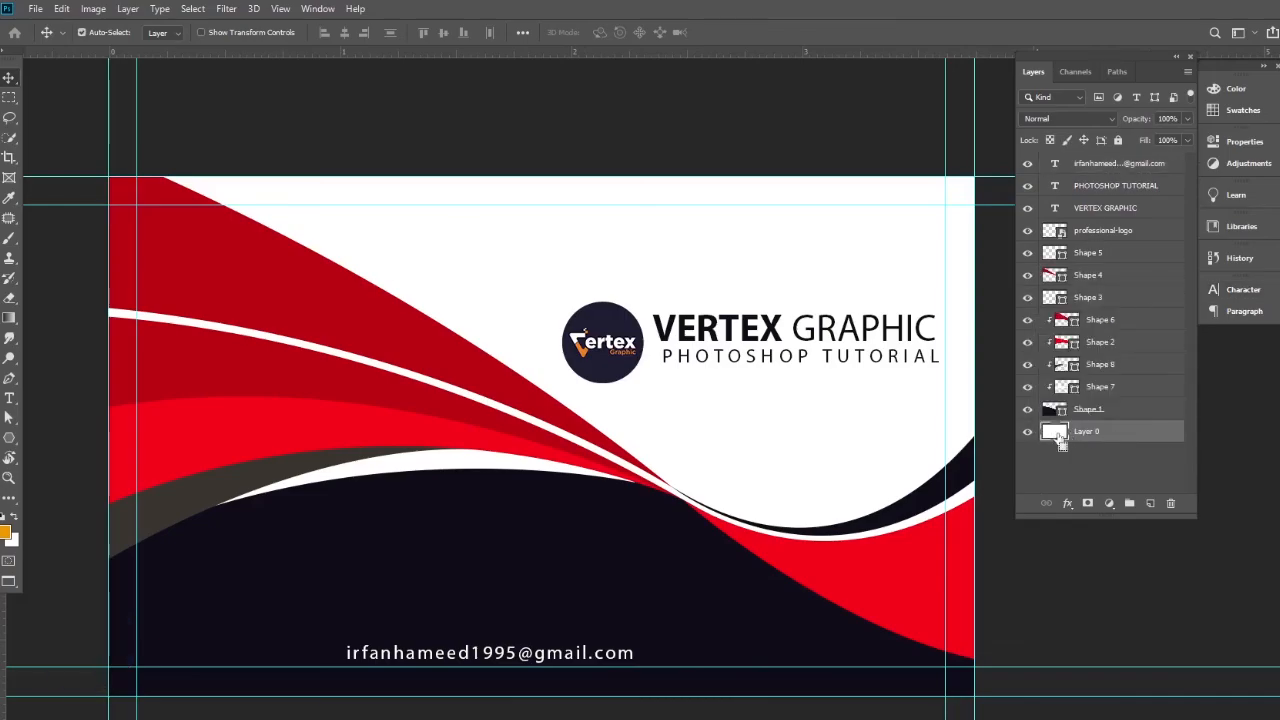
{"action": "left_click", "coordinate": [1055, 434], "text": "ctrl"}
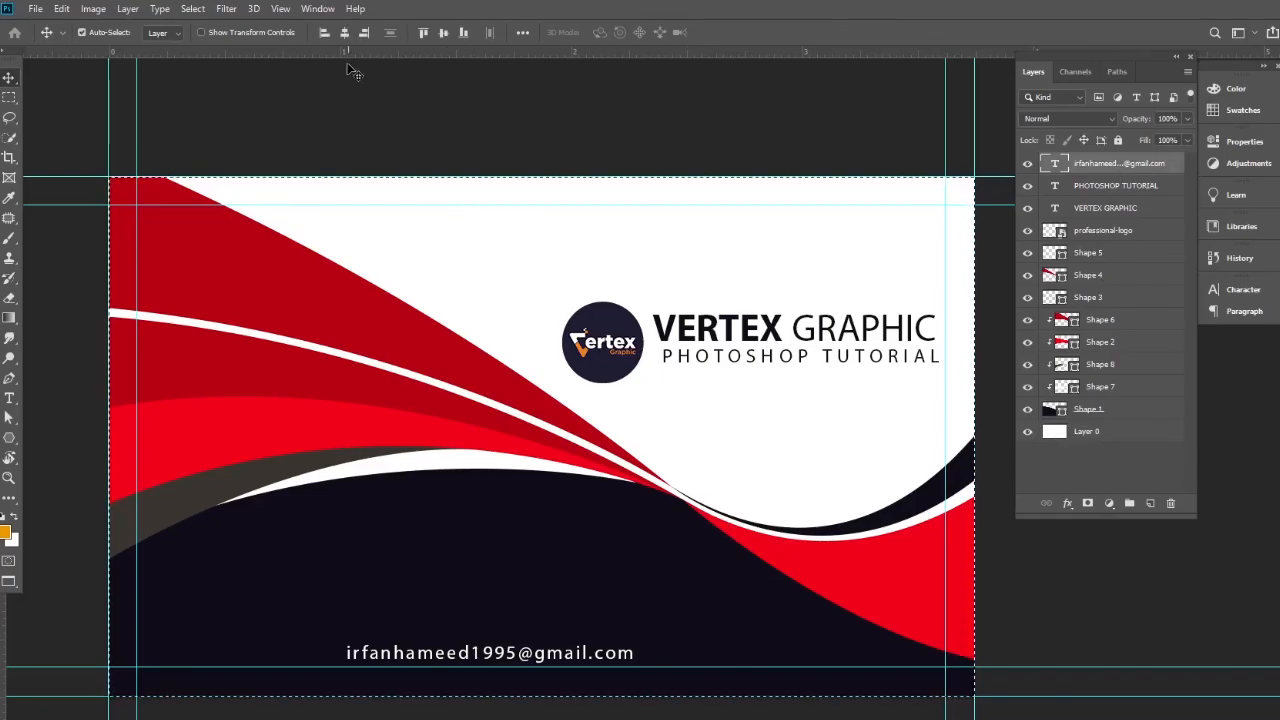
{"action": "left_click", "coordinate": [343, 33]}
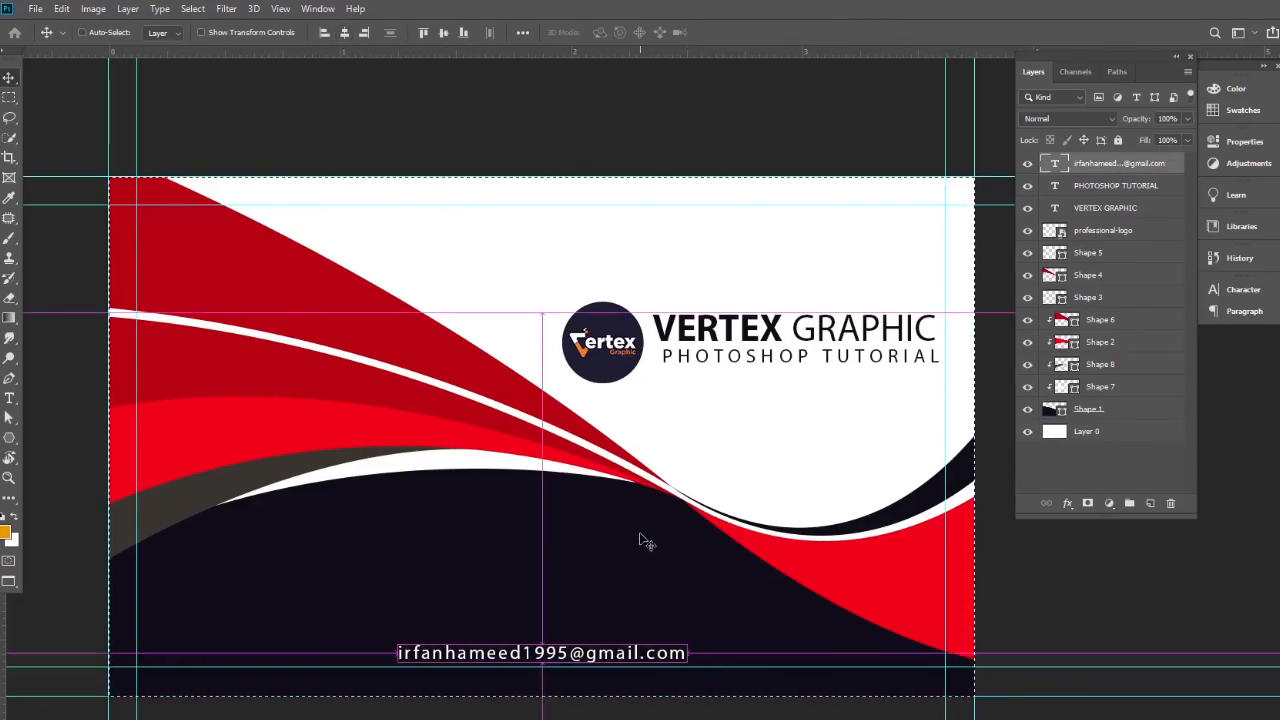
{"action": "key", "text": "ctrl+d"}
Zoom out to the whole card and hide the guides
{"action": "left_click", "coordinate": [618, 399], "text": "ctrl+alt"}
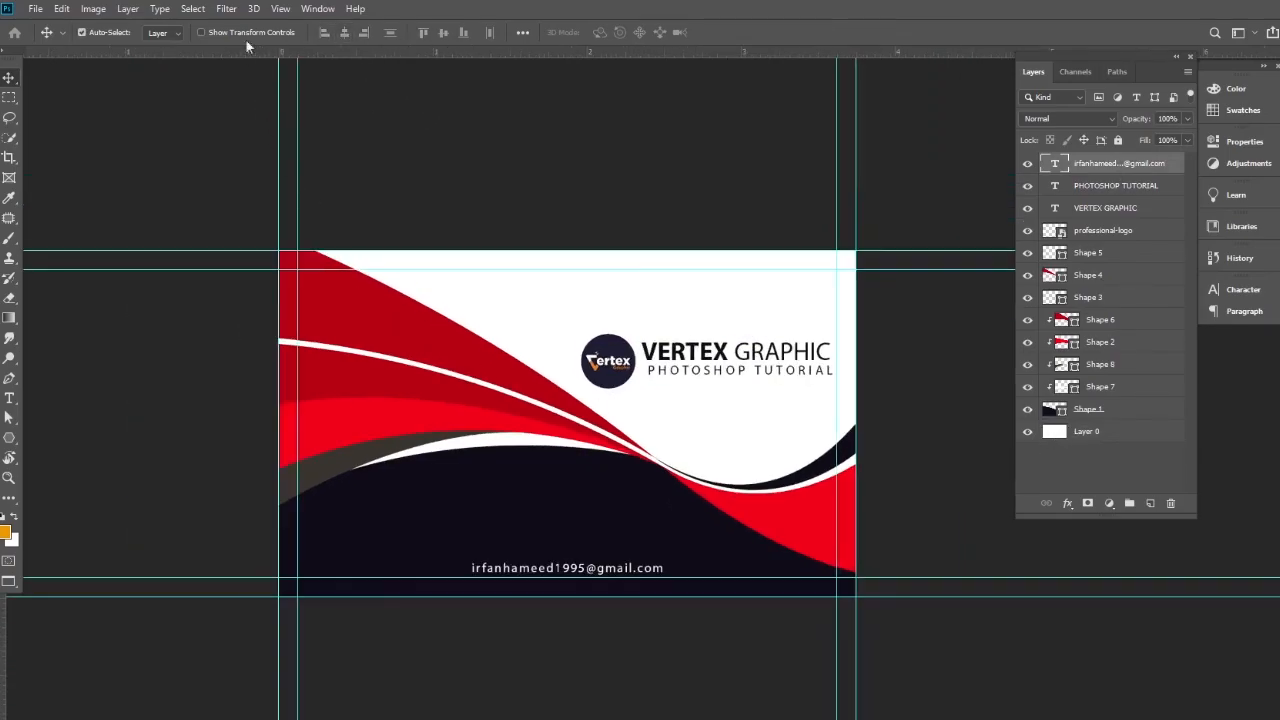
{"action": "left_click", "coordinate": [280, 9]}
{"action": "mouse_move", "coordinate": [320, 288]}
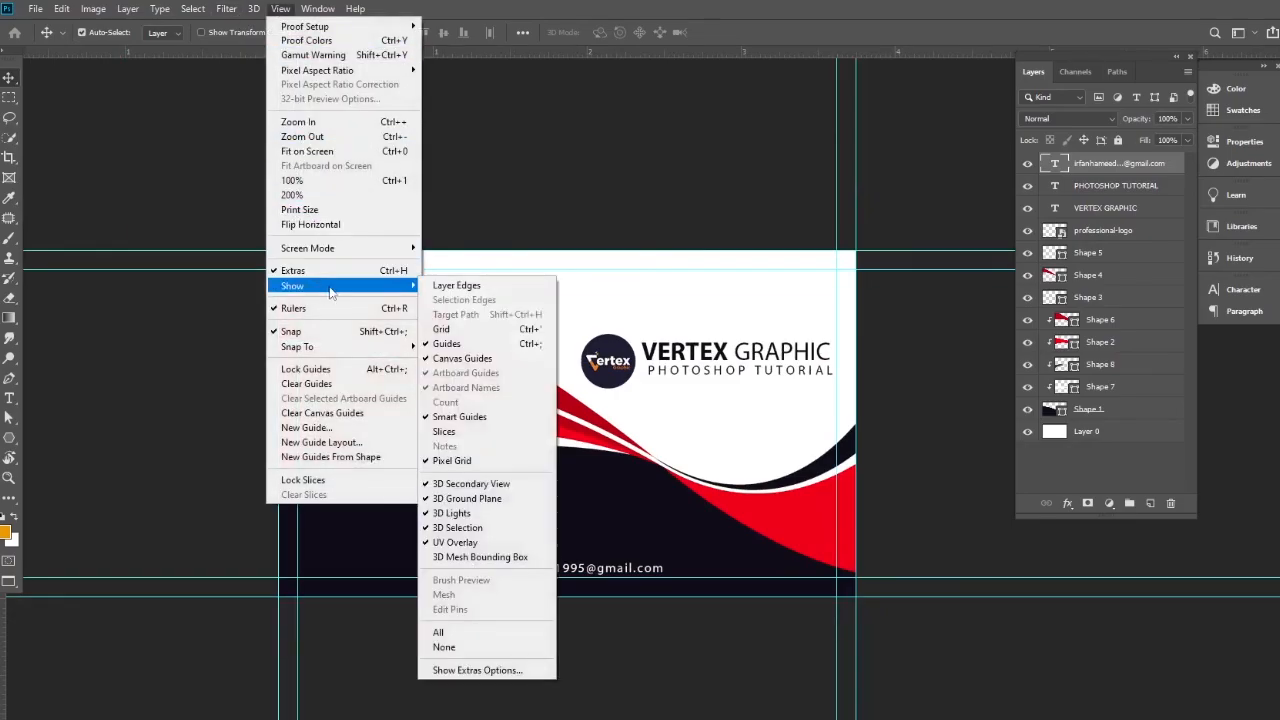
{"action": "left_click", "coordinate": [458, 343]}
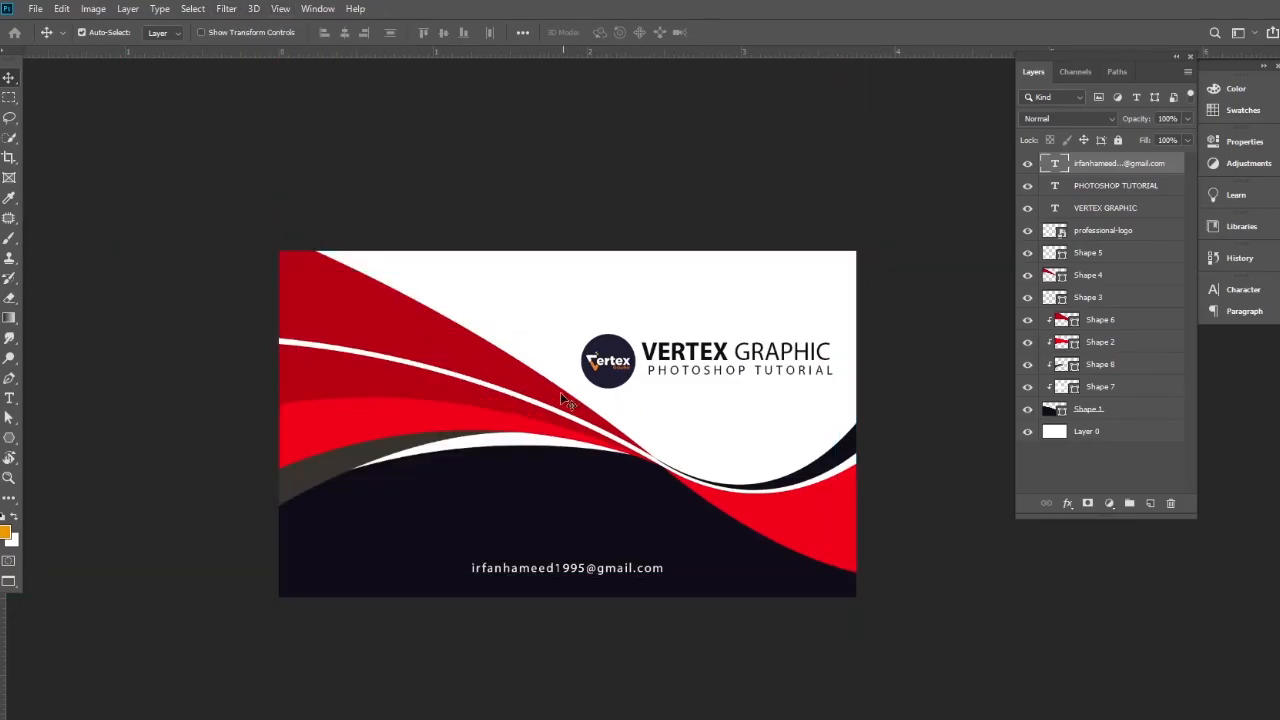